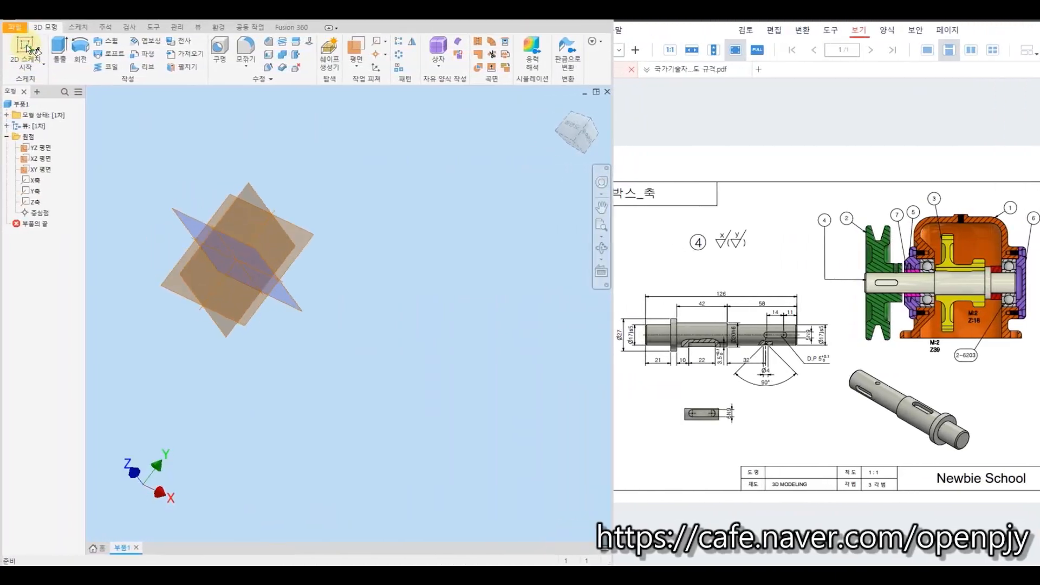
- Start a 2D sketch on the XY plane and draw a horizontal line above the origin, spanning both sides of the vertical axis
left_click(28, 47)
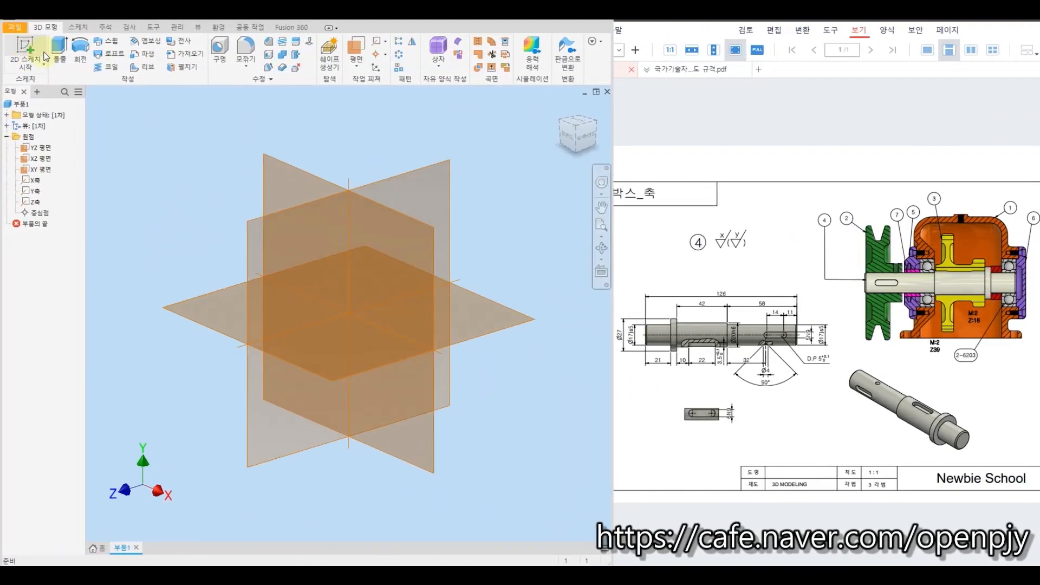
left_click(304, 178)
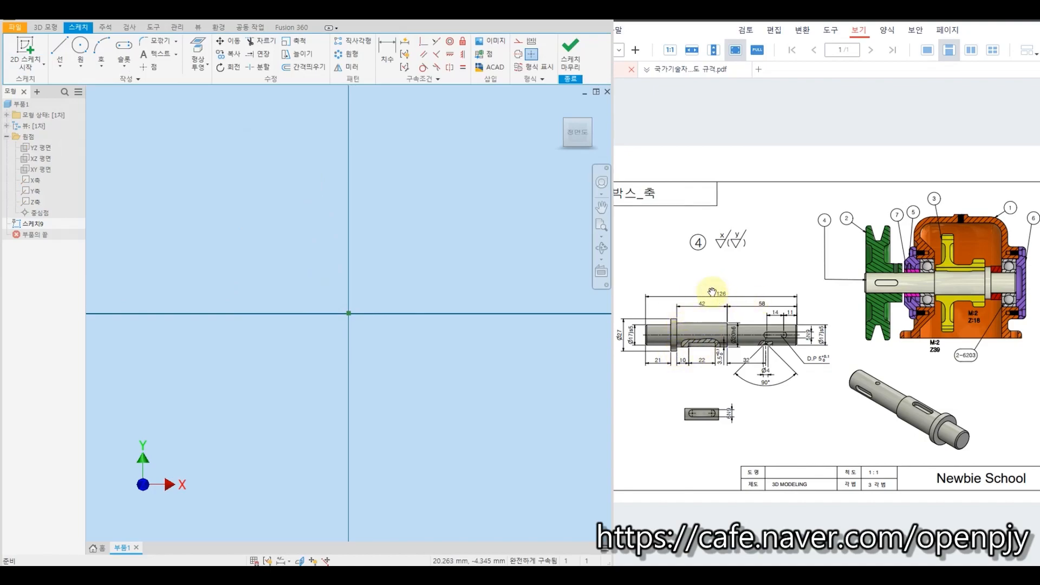
key("l")
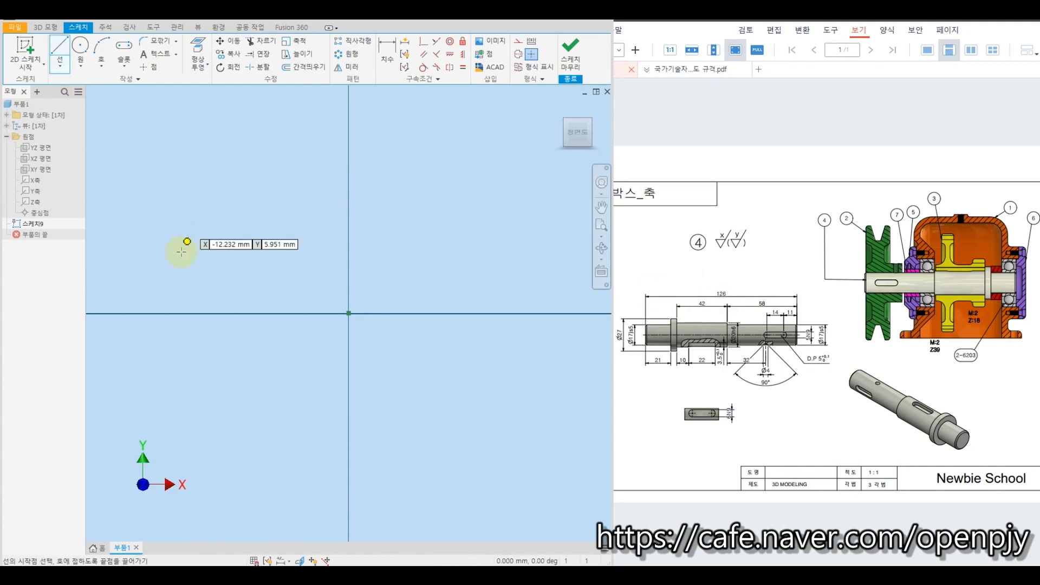
left_click(127, 262)
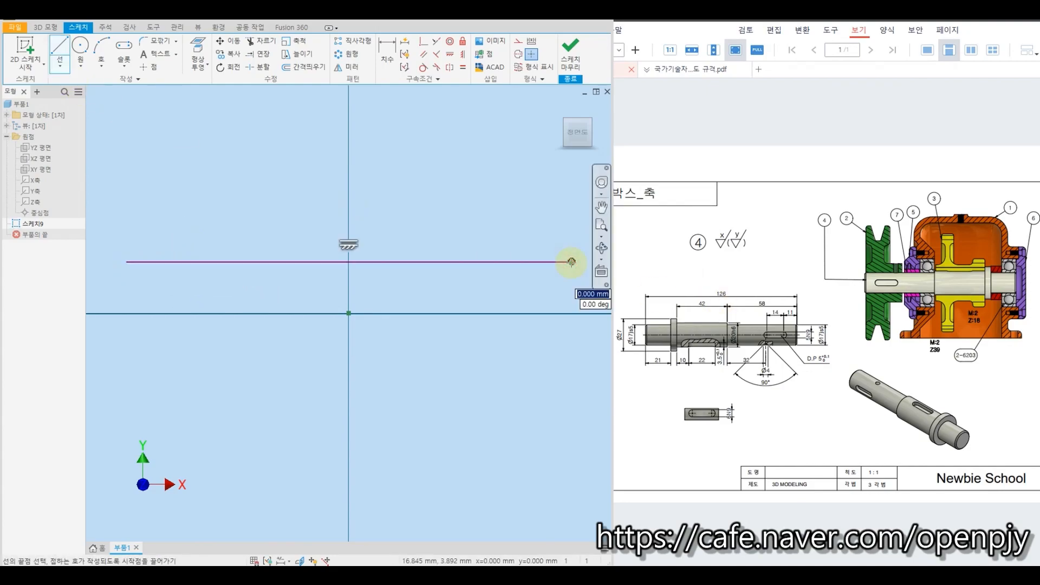
double_click(571, 262)
- Dimension the horizontal line's length as 126 mm
key("d")
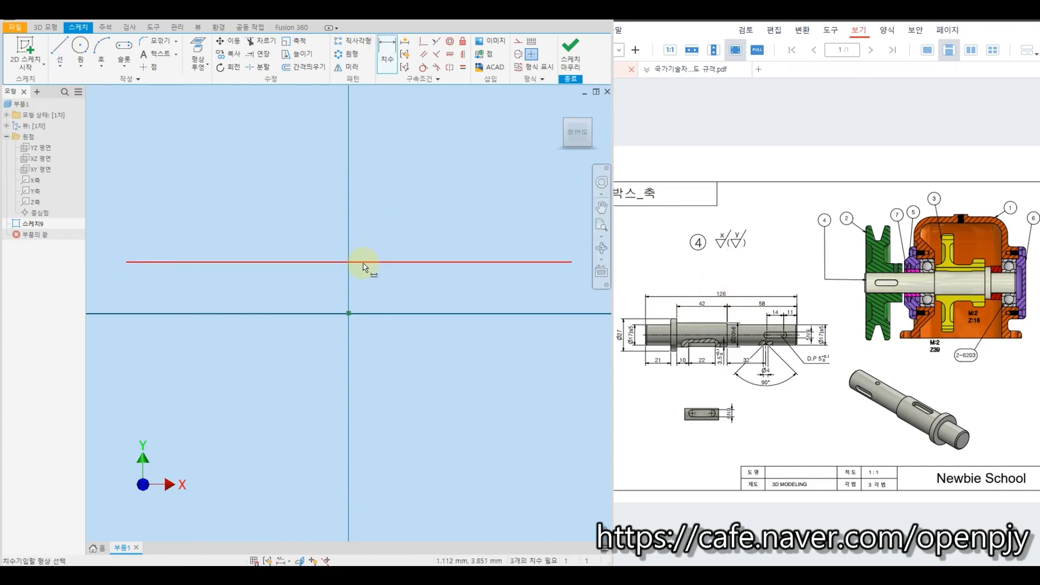
left_click(361, 262)
left_click(363, 370)
type("126")
key("Return")
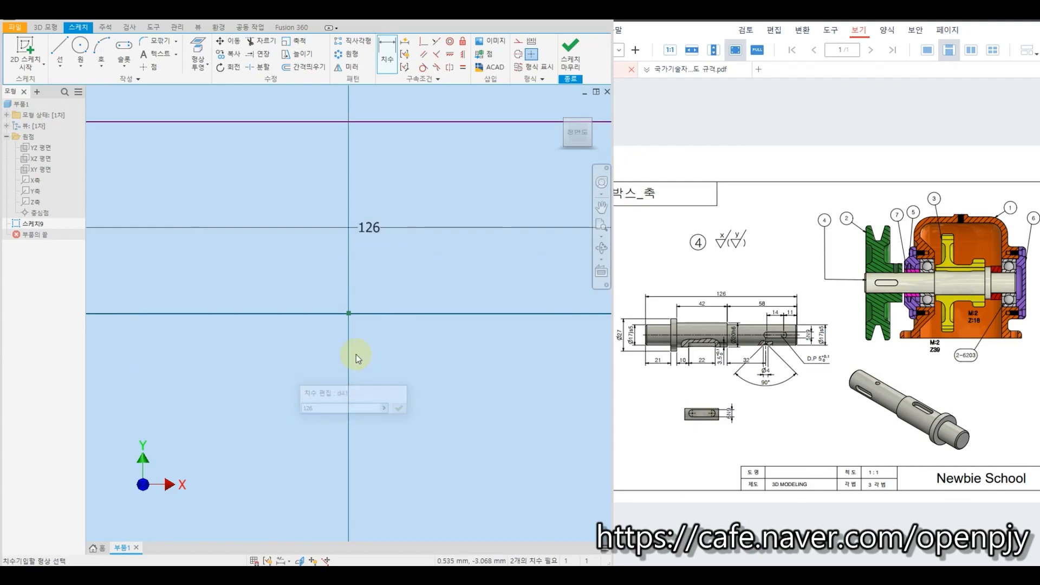
scroll(454, 366, "up", 3)
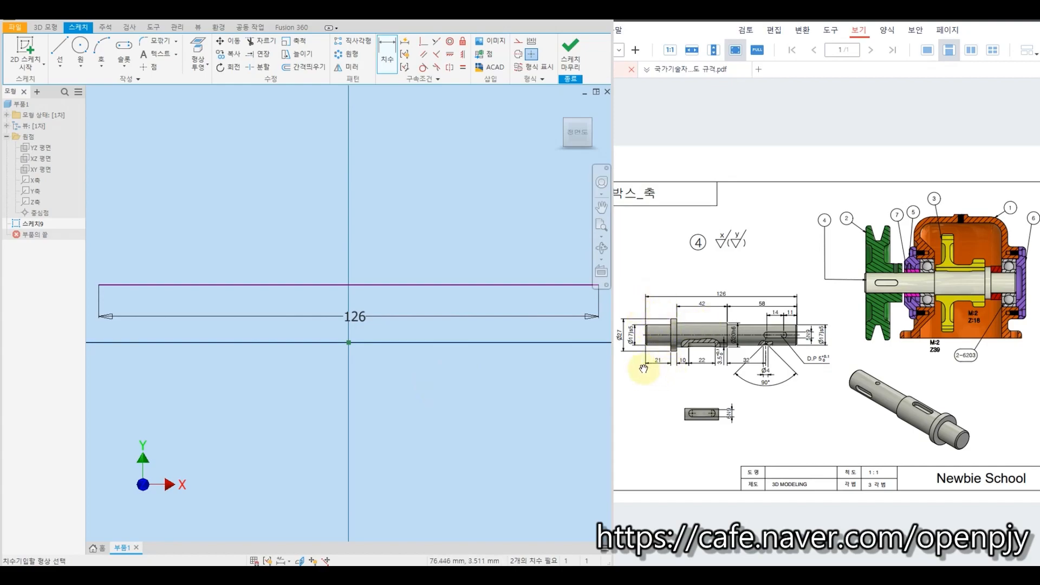
- Dimension the horizontal distance from the line's left endpoint to the origin as 21 mm
left_click(98, 284)
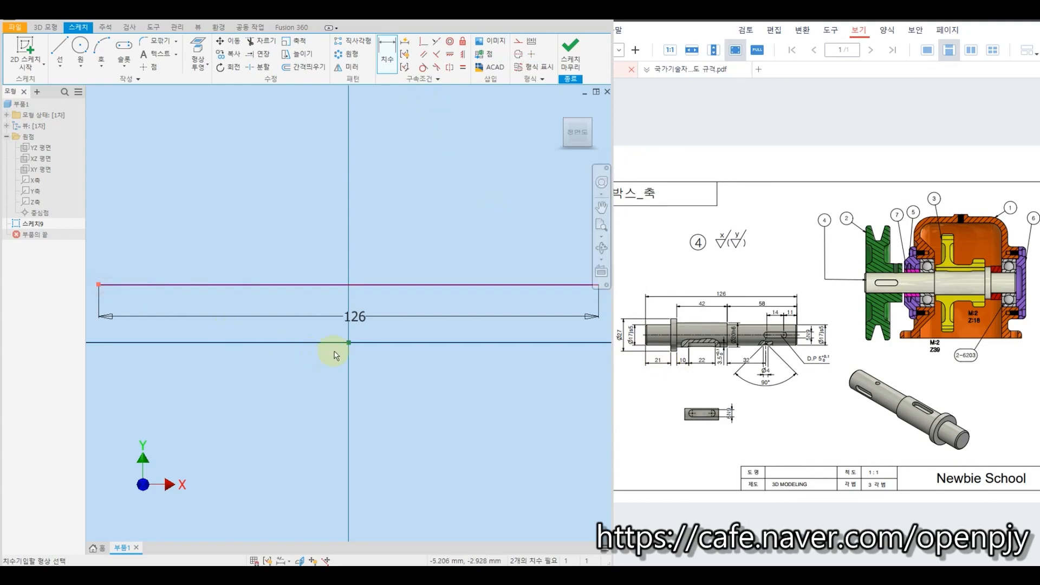
left_click(349, 342)
left_click(250, 372)
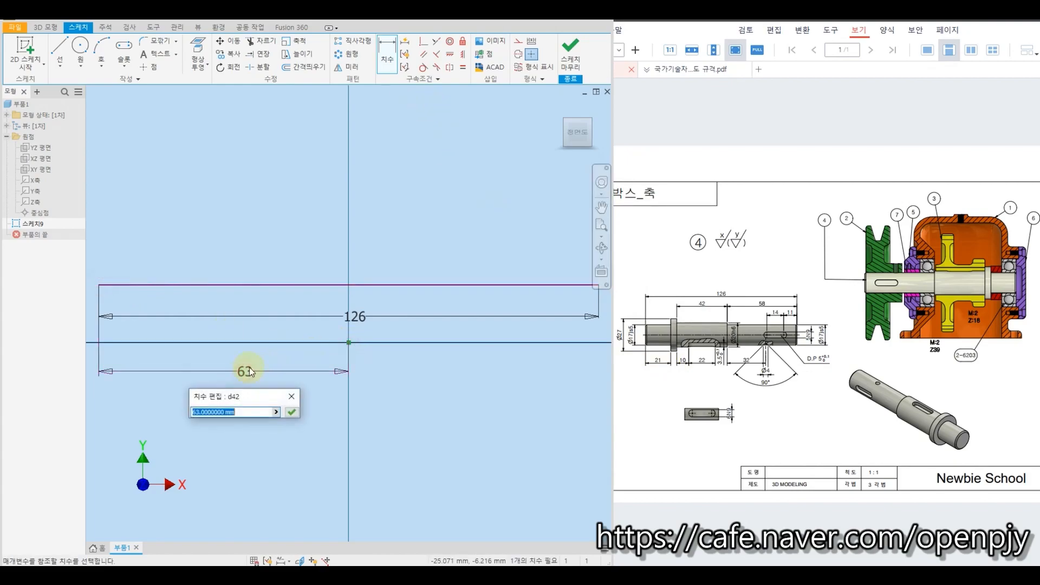
type("21")
key("Return")
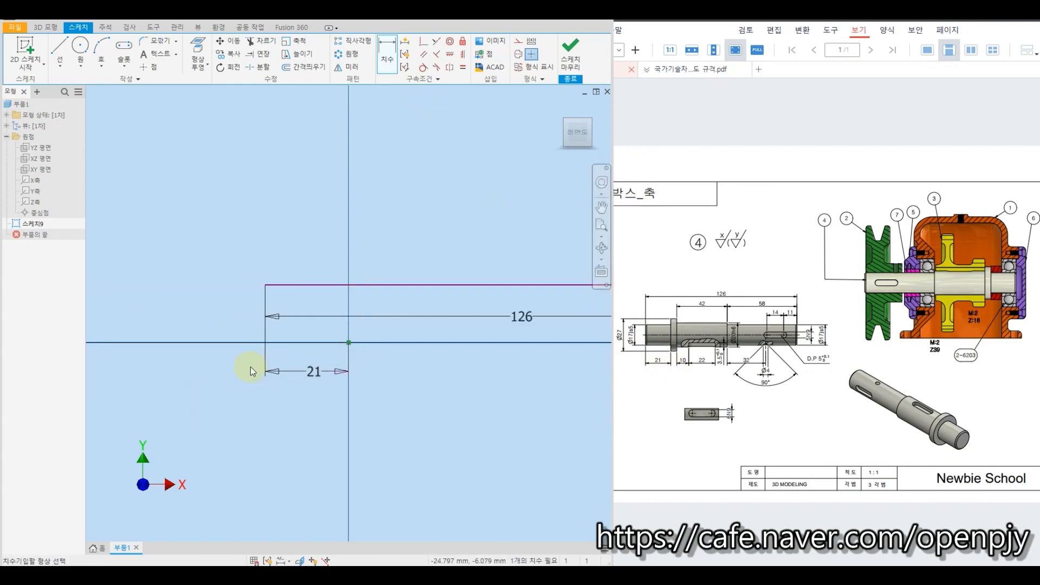
key("Escape")
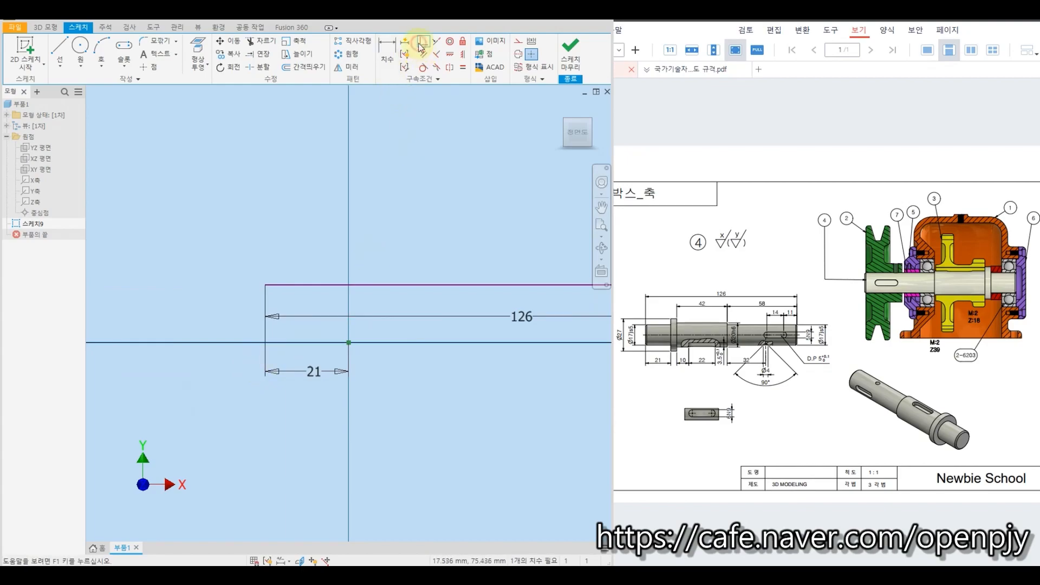
- Apply a coincident constraint placing the 126 mm line on the origin
left_click(421, 43)
left_click(424, 285)
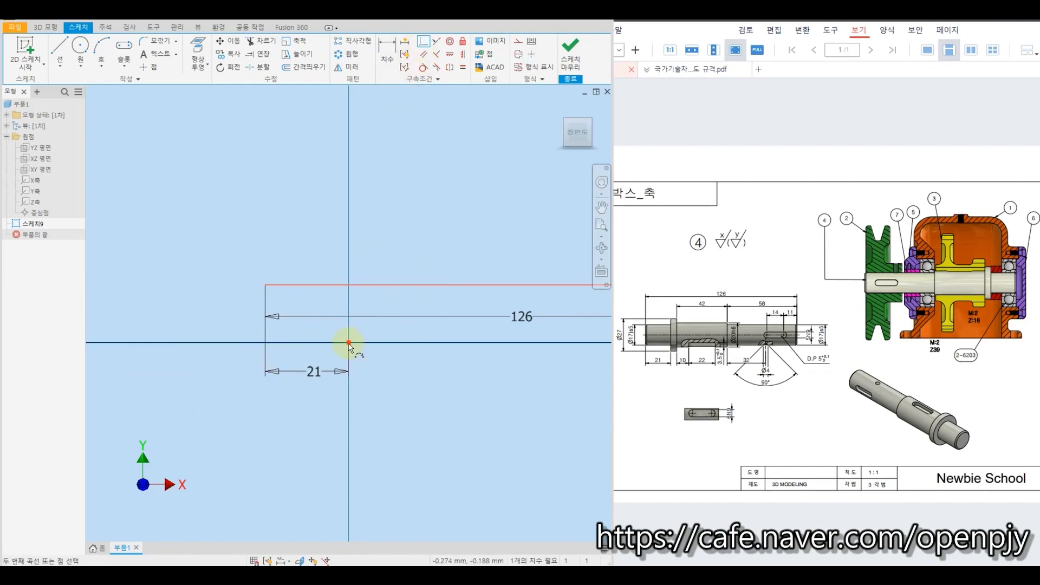
left_click(348, 342)
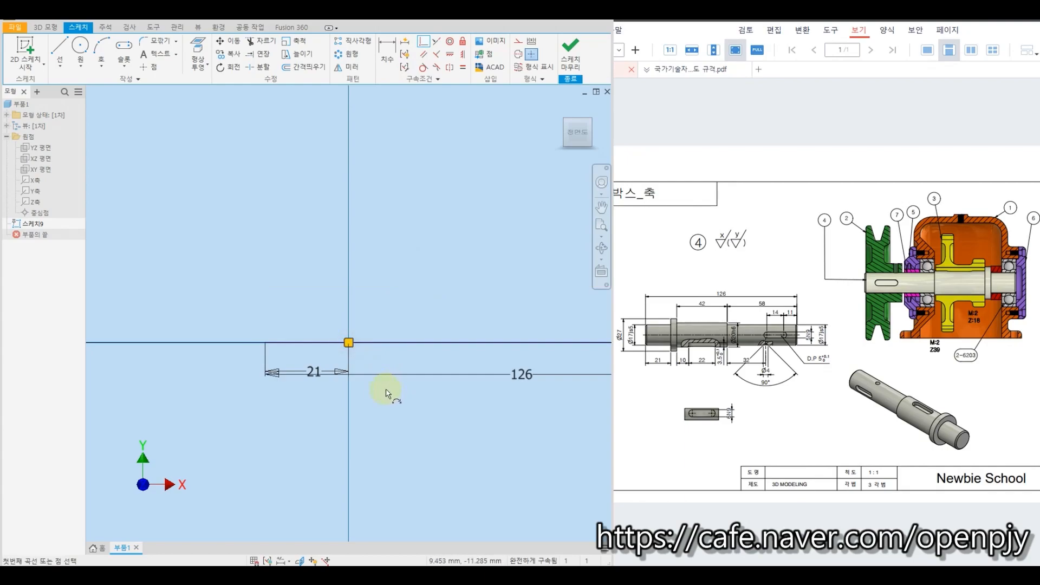
key("Escape")
- Draw a closed stepped half-profile above the line, about 10.8 mm high at the left end, with a taller collar starting at the origin
middle_click_drag(483, 435, 376, 431)
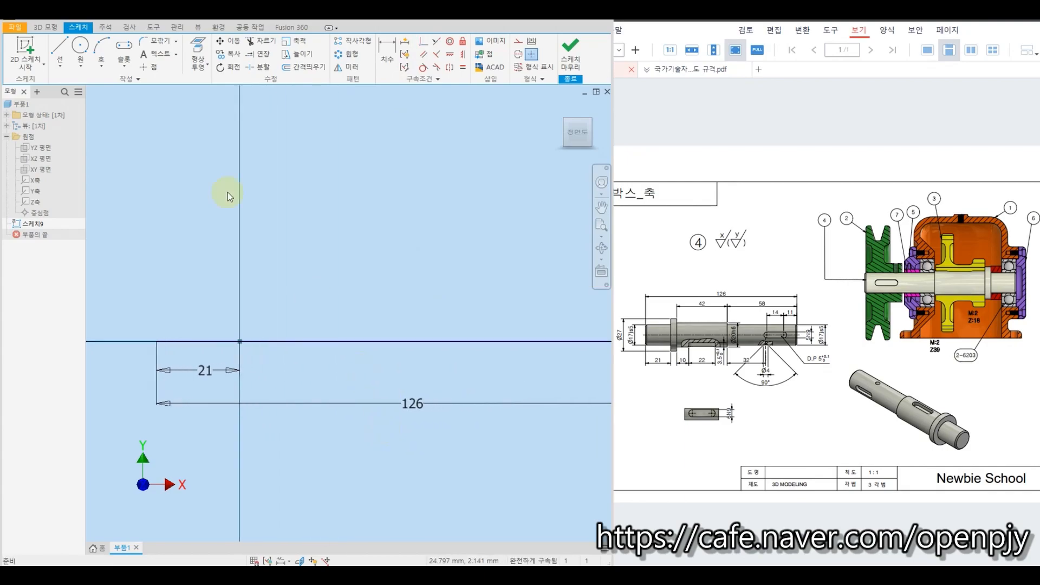
left_click(60, 49)
left_click(156, 341)
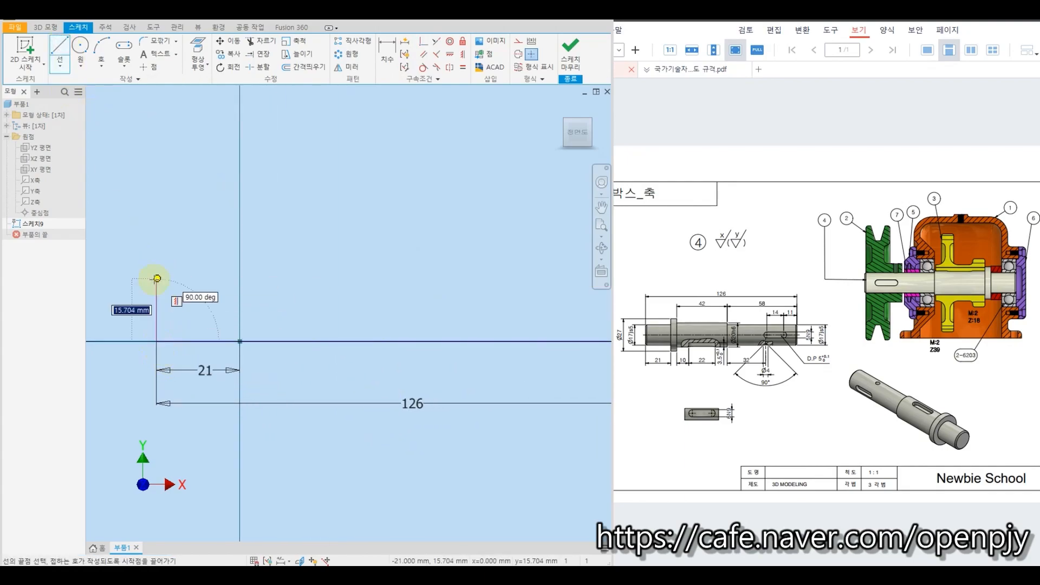
left_click(157, 298)
left_click(240, 298)
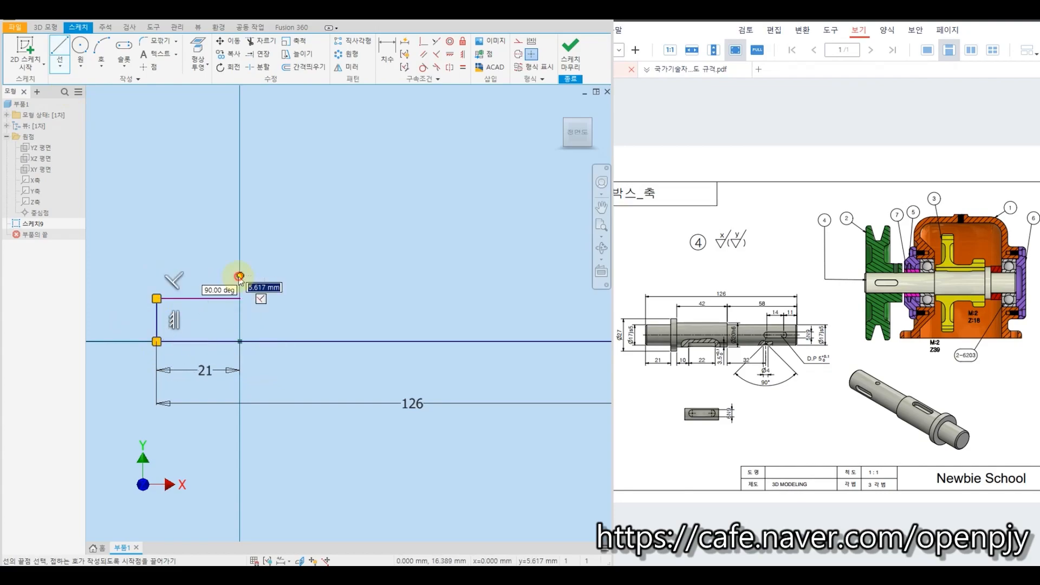
left_click(239, 276)
left_click(294, 277)
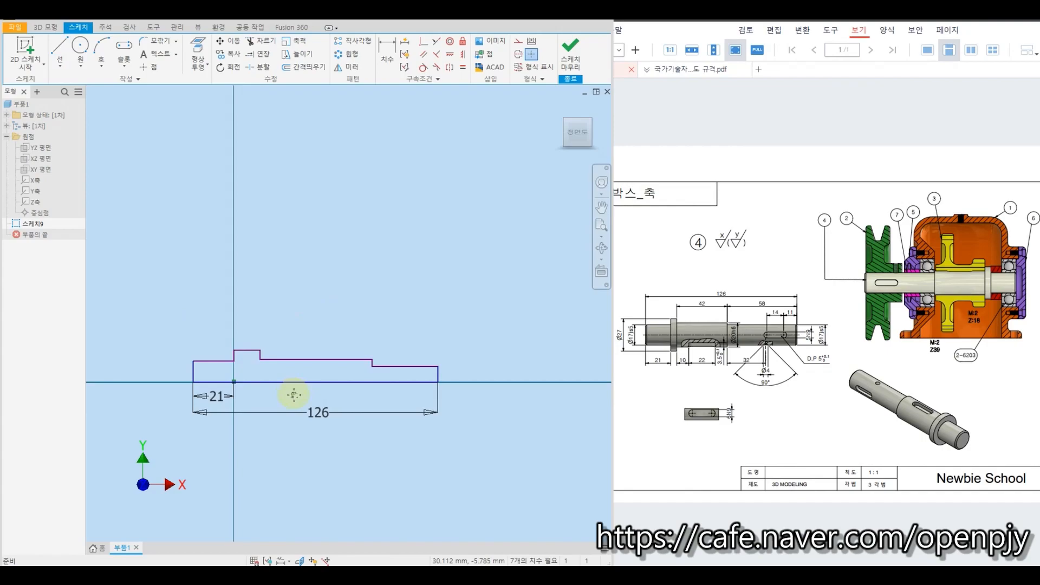
- Make the upper edge of the rightmost shaft section collinear with the upper edge of the leftmost section
middle_click_drag(294, 395, 341, 369)
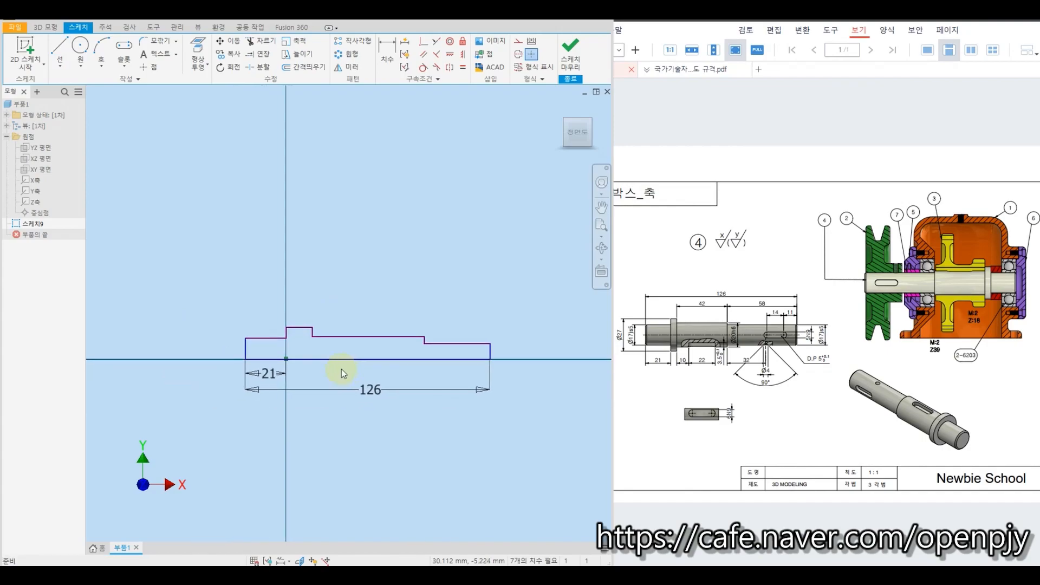
scroll(340, 369, "down", 5)
scroll(340, 370, "up", 6)
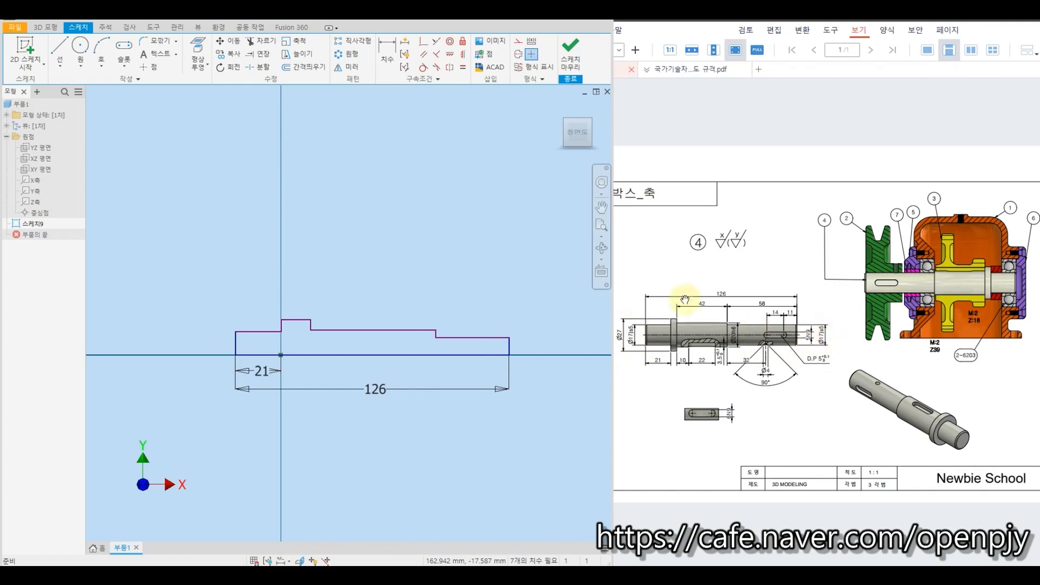
left_click(436, 41)
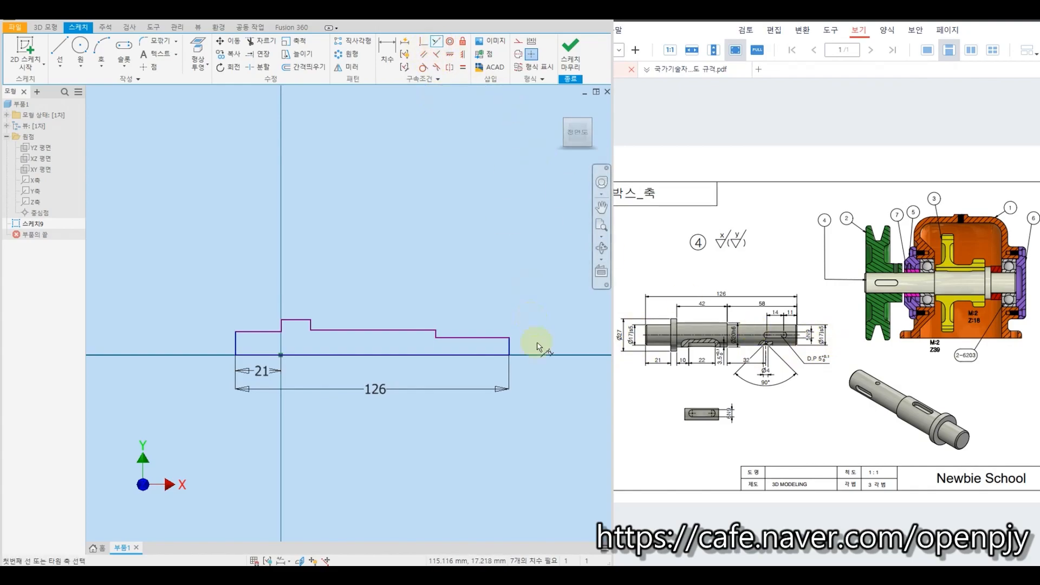
left_click(483, 341)
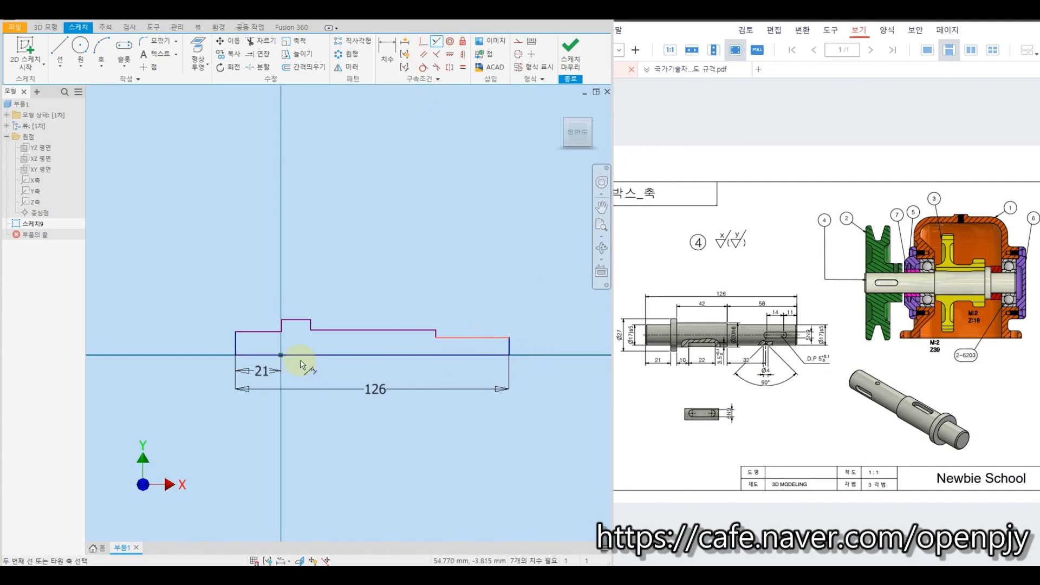
left_click(265, 335)
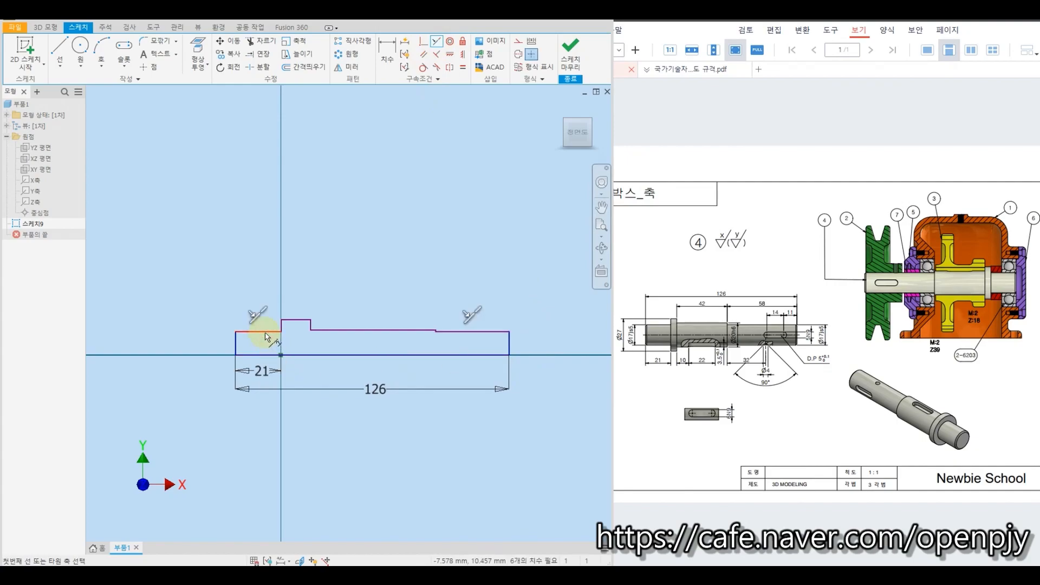
key("Escape")
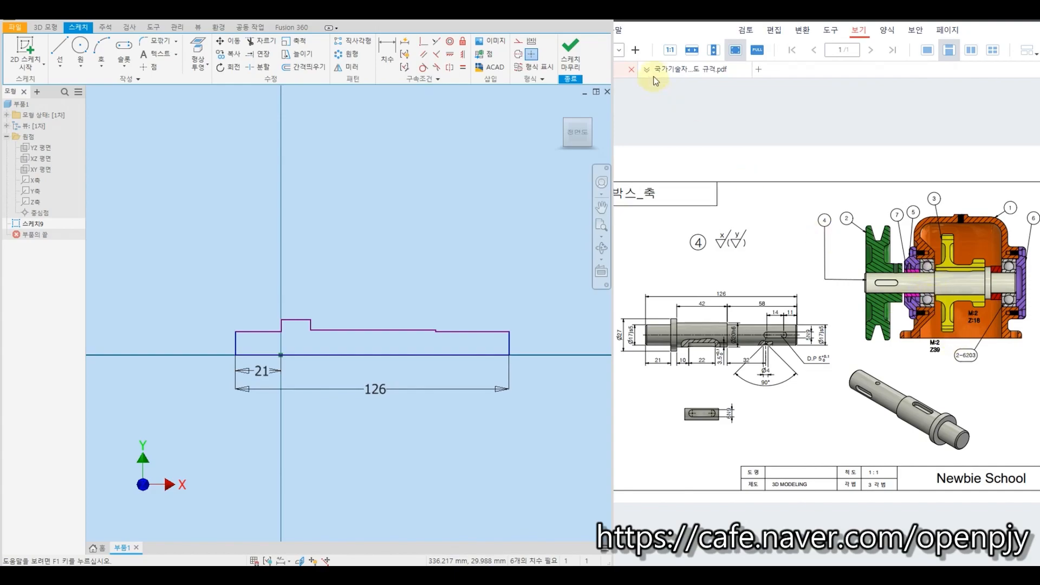
- Look up the bore diameter of bearing 6203 on page 13 of the KS standards PDF, and return to the gearbox shaft drawing
left_click(684, 71)
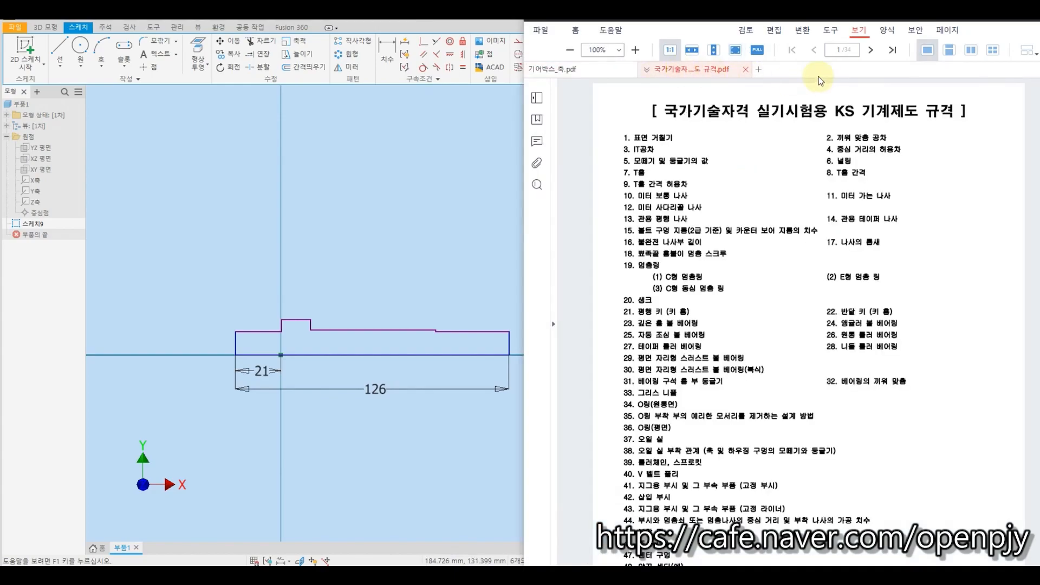
left_click(832, 54)
type("13")
key("Return")
scroll(967, 202, "up", 4, "ctrl")
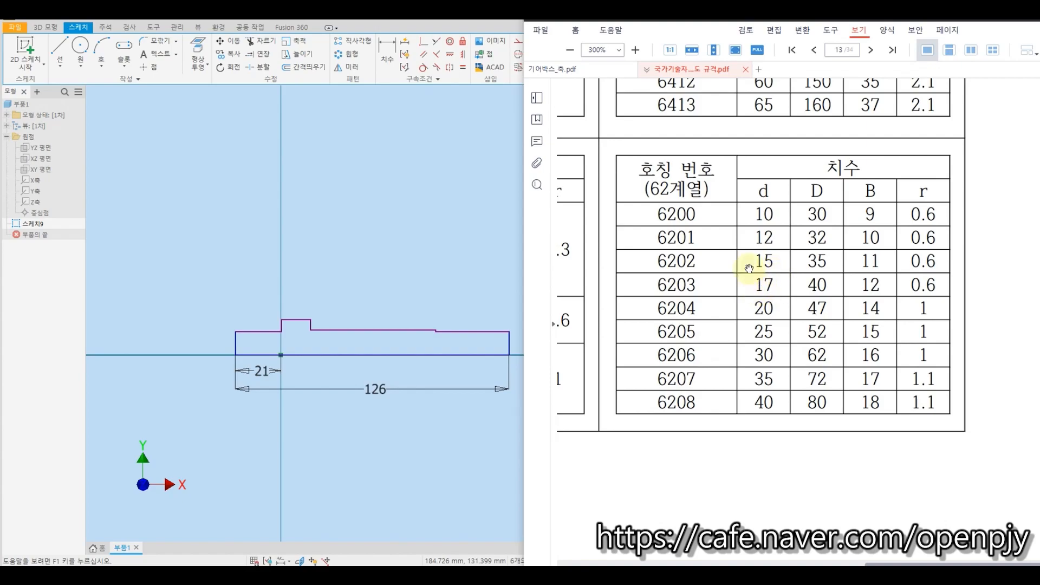
key("ctrl+Tab")
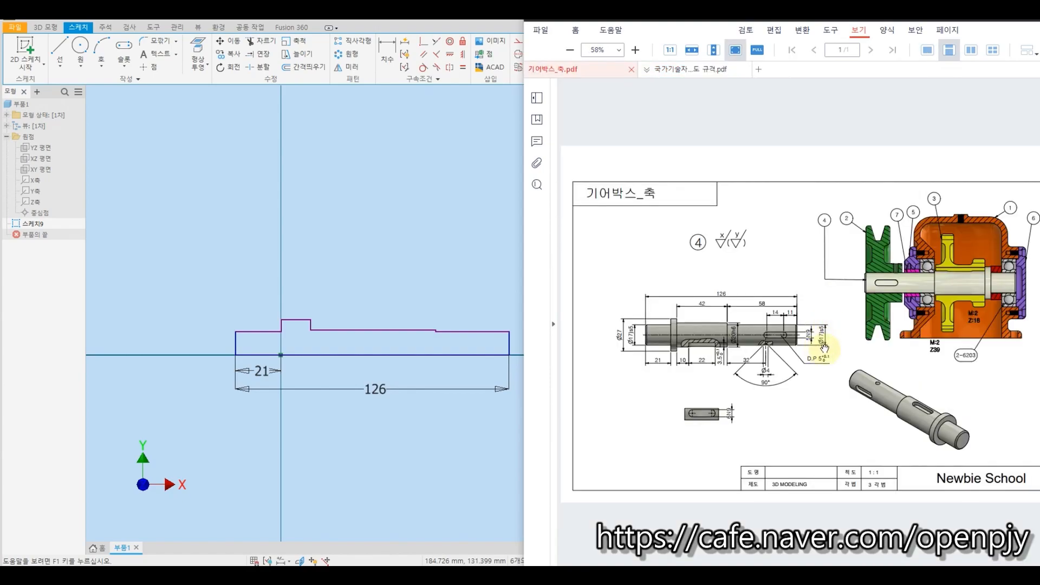
left_click(452, 298)
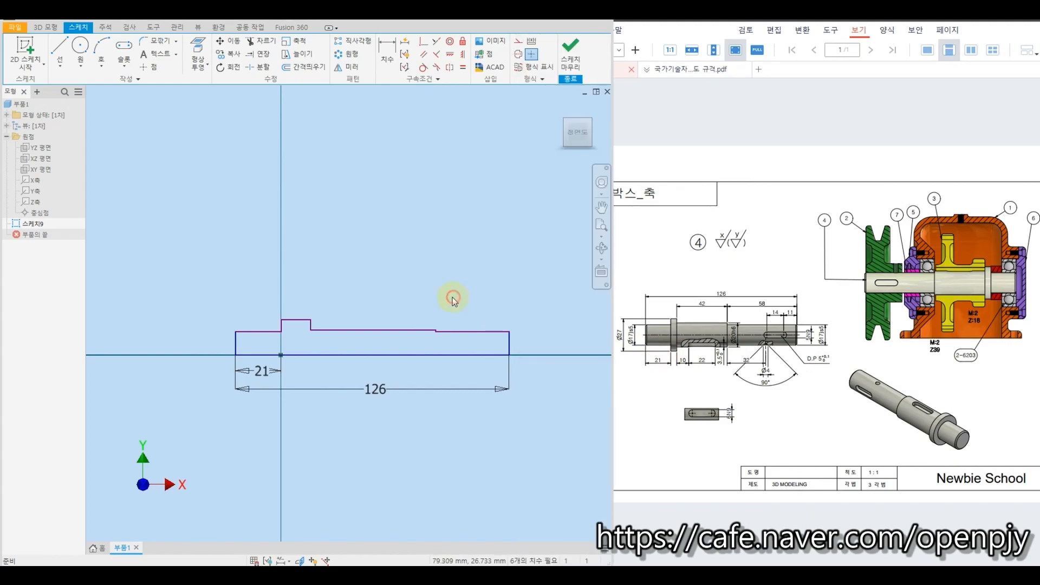
left_click(386, 54)
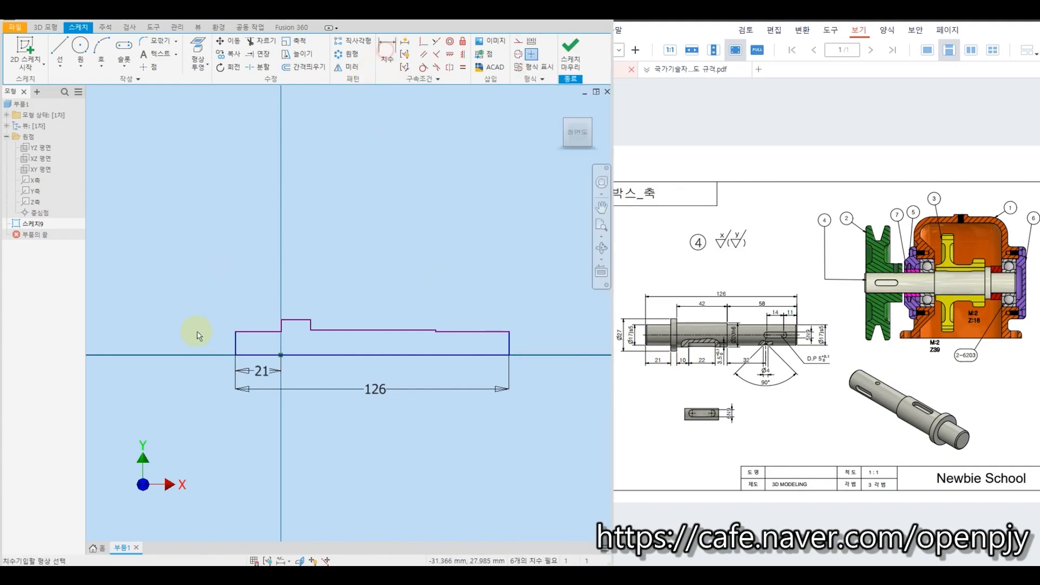
left_click(246, 355)
left_click(247, 332)
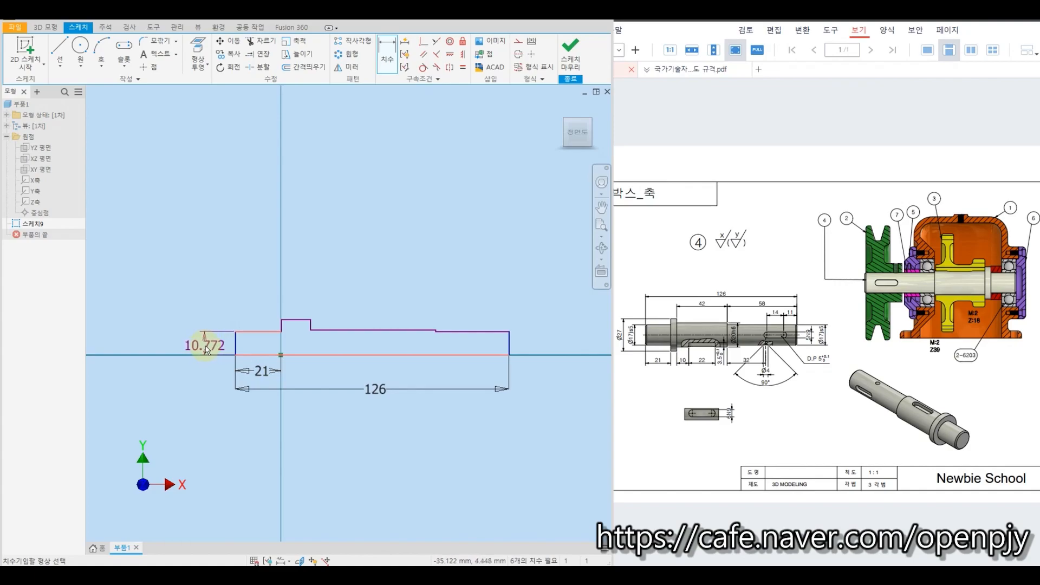
key("Escape")
key("Escape")
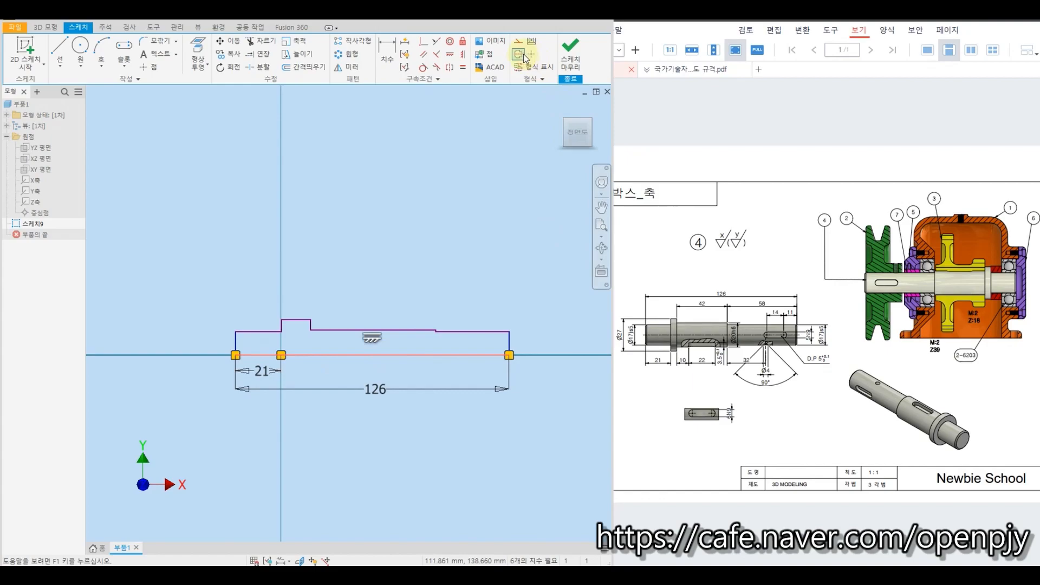
- Convert the 126 mm base line to a centerline and dimension the leftmost section's diameter about it as 17 mm
left_click(394, 55)
left_click(245, 357)
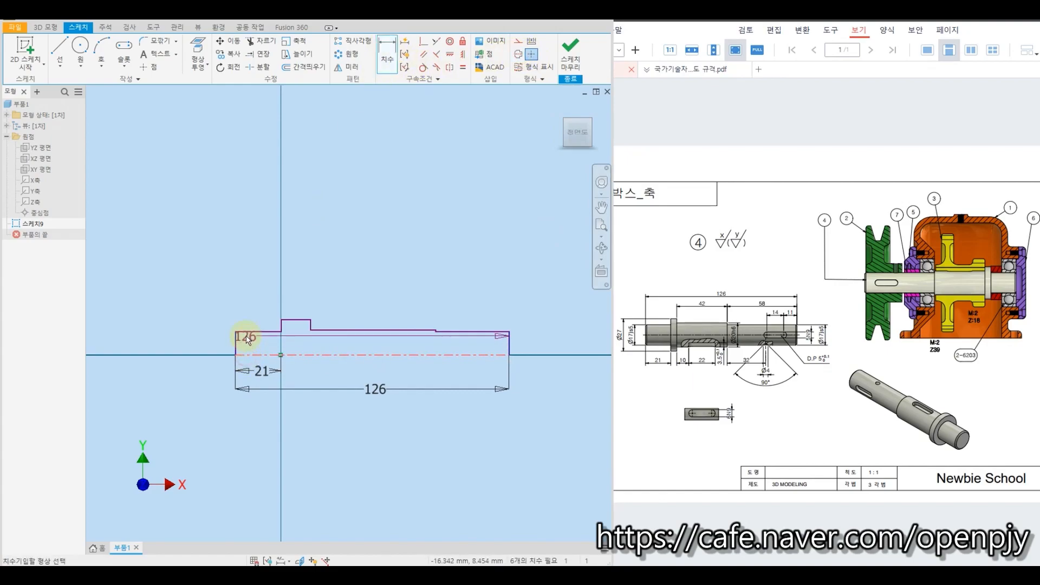
left_click(241, 332)
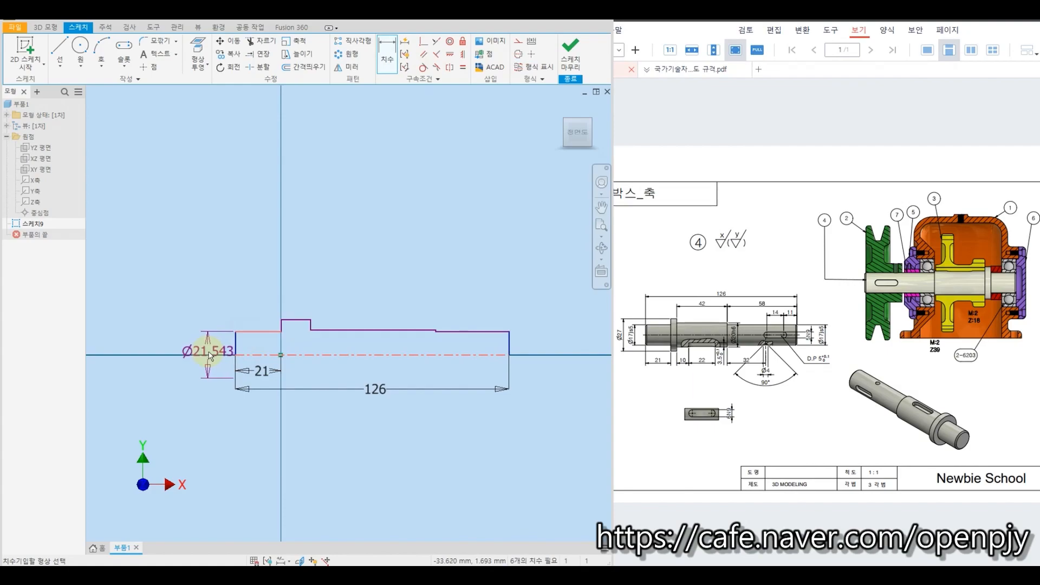
left_click(209, 356)
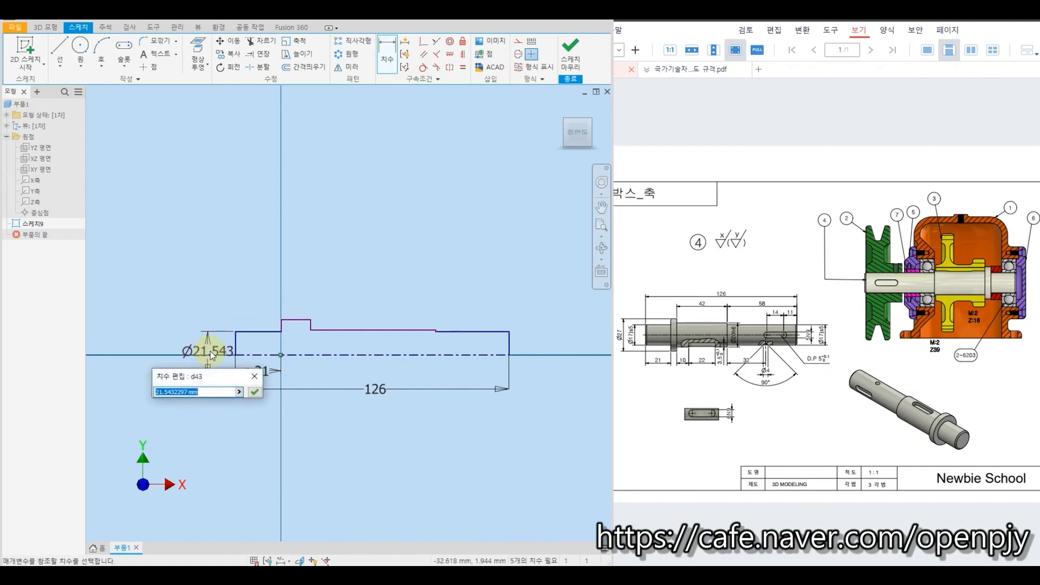
type("17")
key("Return")
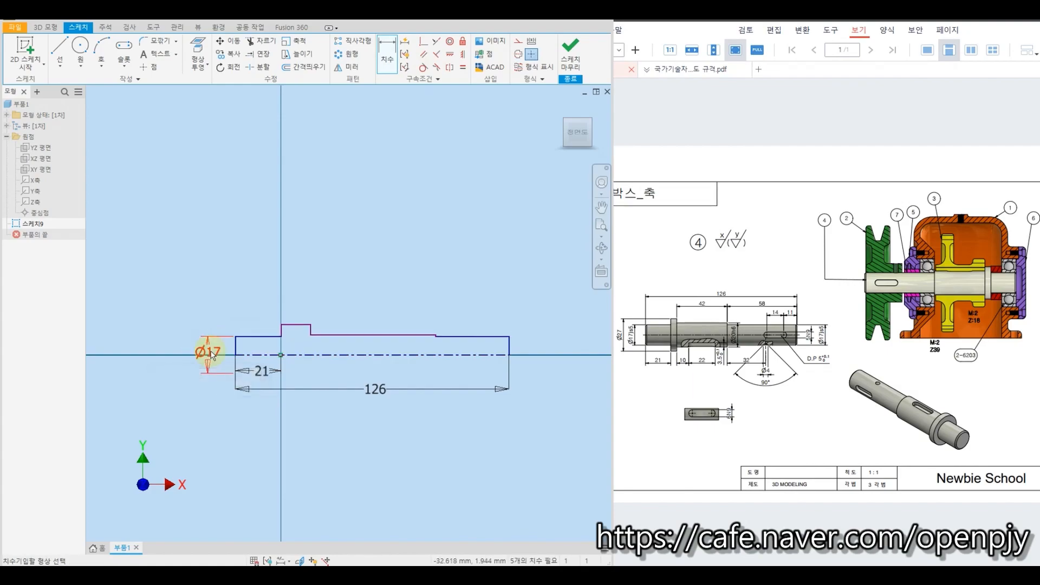
- Dimension the collar's diameter about the centerline as 27 mm
left_click(305, 355)
left_click(295, 325)
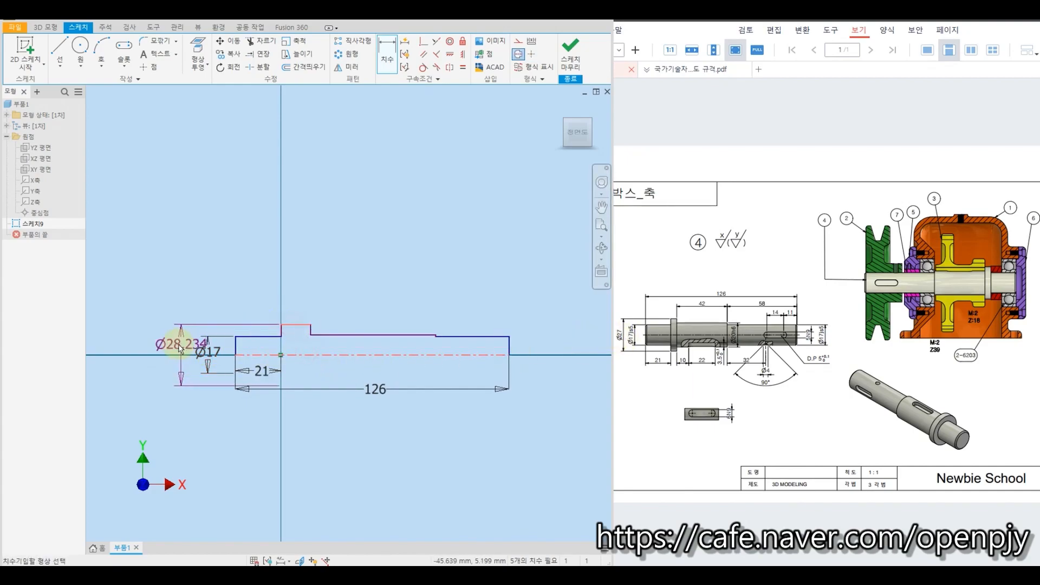
left_click(172, 348)
type("27")
key("Return")
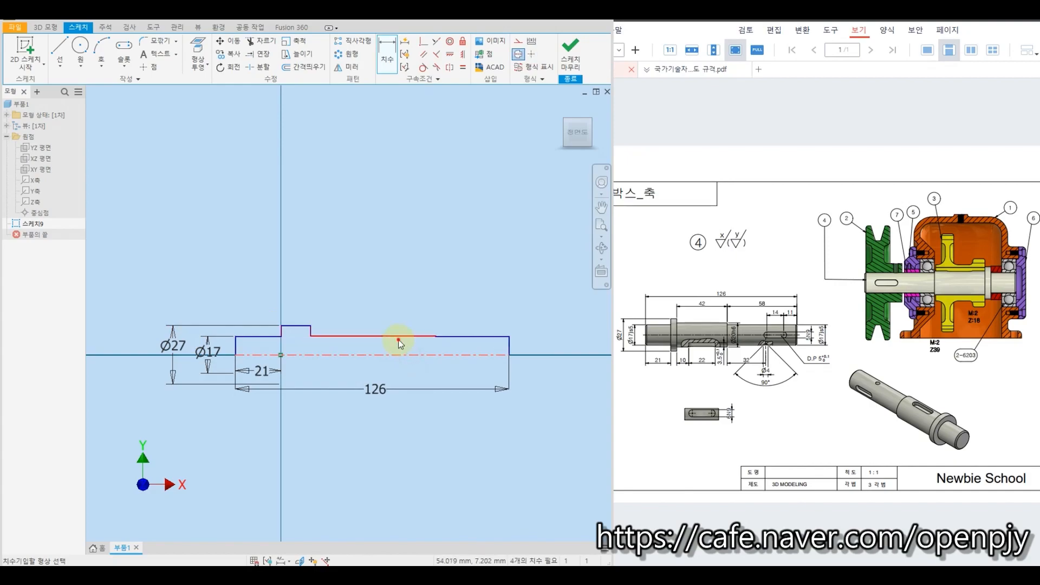
- Dimension the diameter of the middle shaft section to the right of the collar about the centerline as 20 mm
left_click(399, 342)
left_click(380, 352)
type("2")
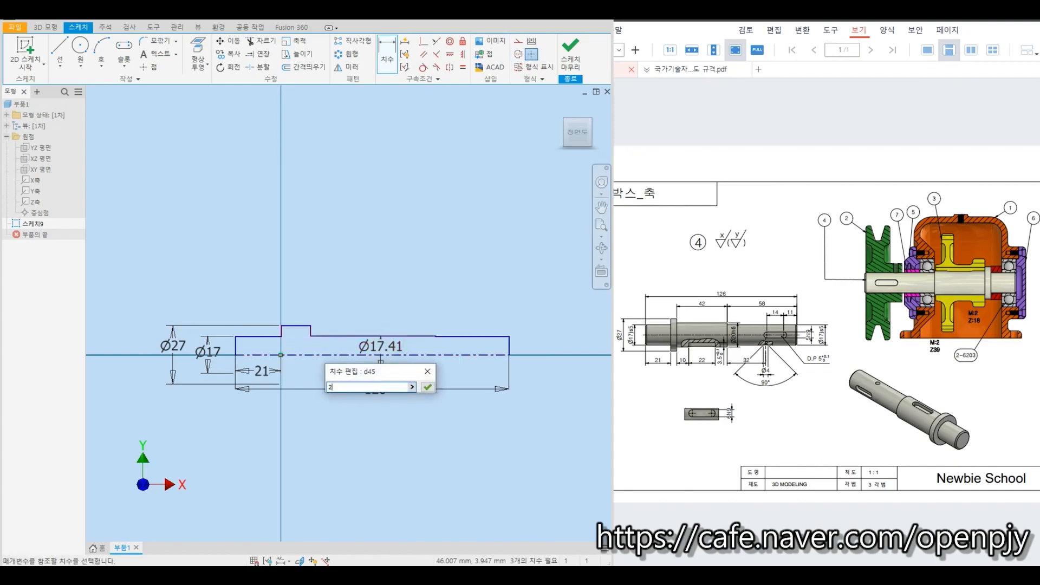
type("0")
key("Return")
key("Escape")
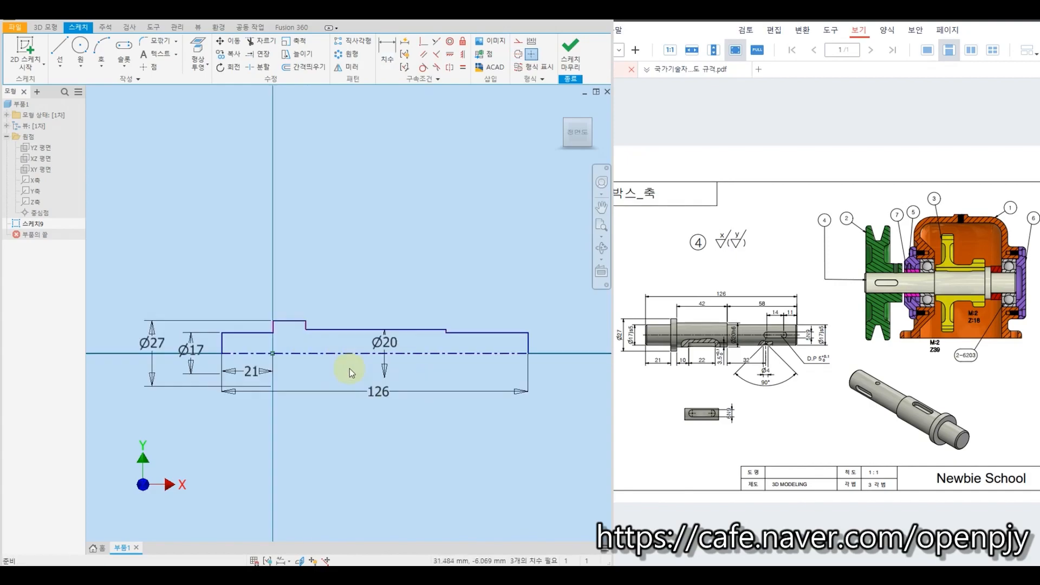
- Constrain the collar's left vertical edge to be coincident with the origin point
scroll(349, 368, "down", 3)
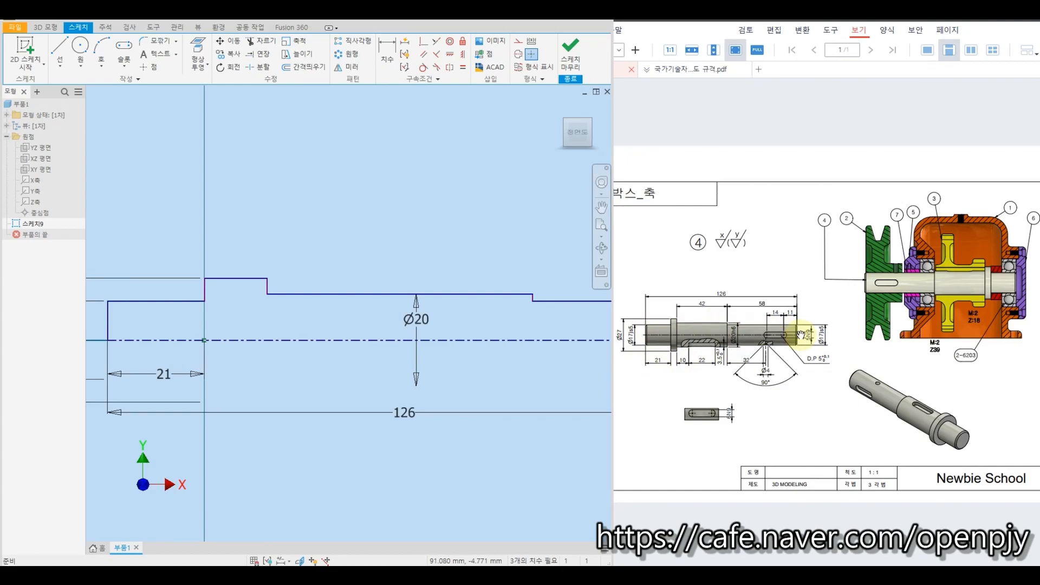
left_click(422, 45)
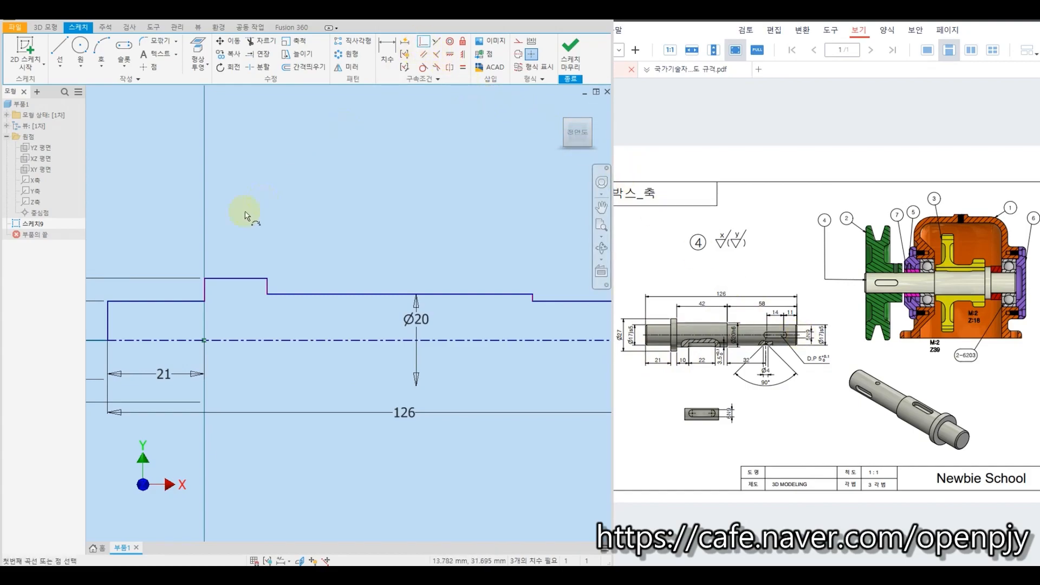
left_click(205, 298)
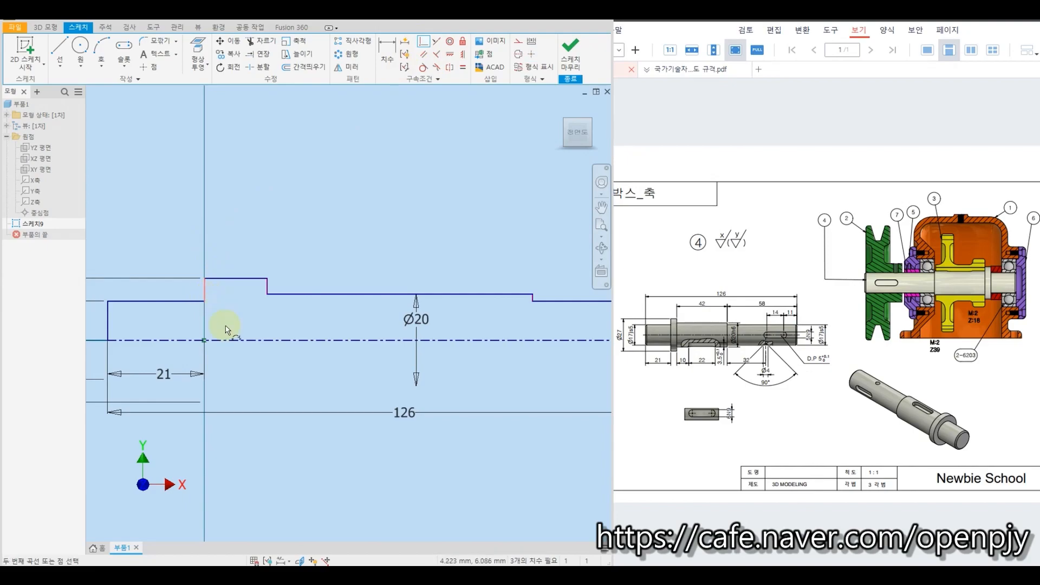
left_click(205, 341)
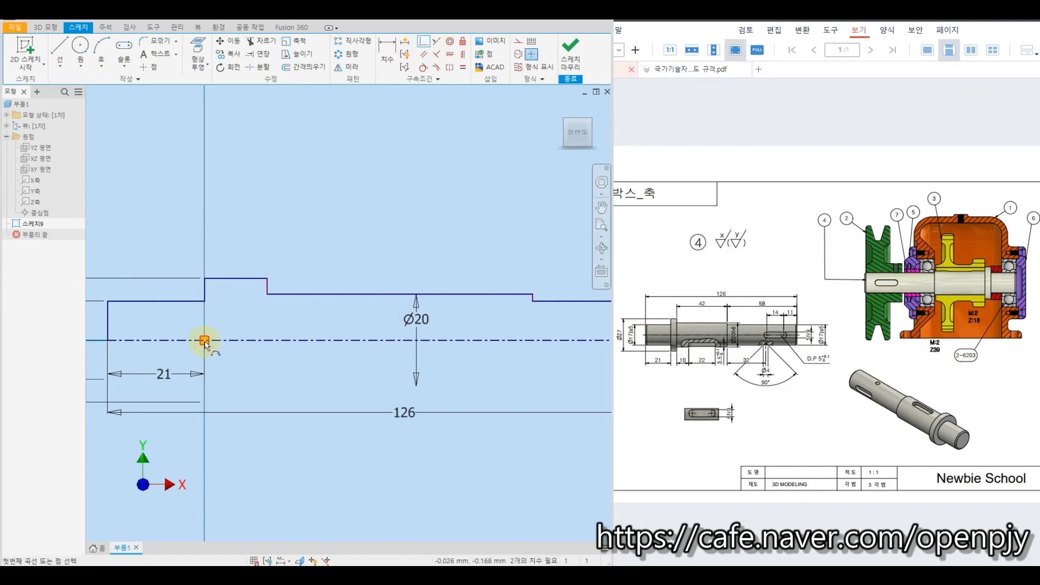
key("Escape")
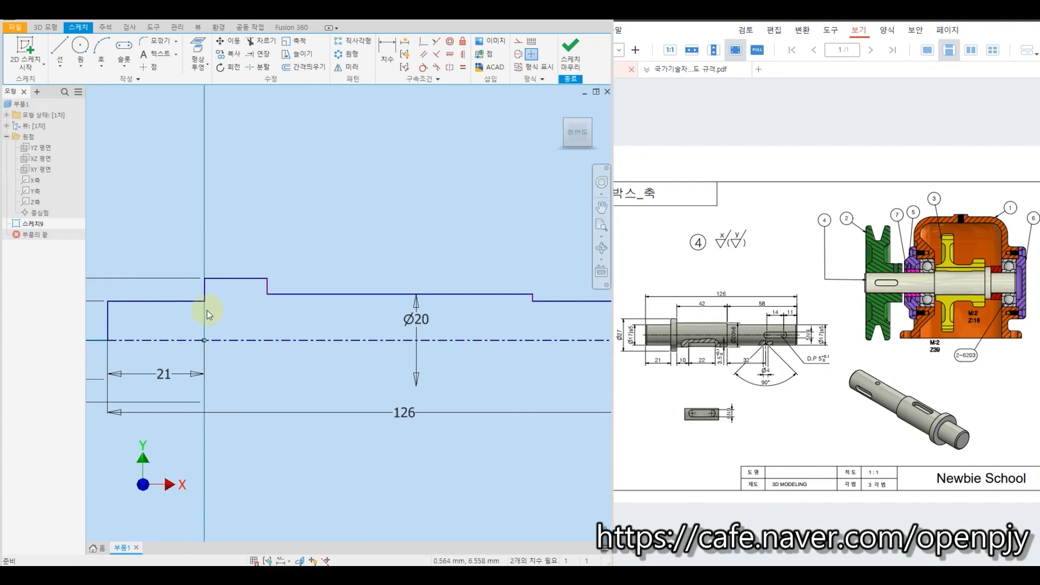
- Dimension the middle section's length as 42 mm and the rightmost section's length as 58 mm
key("d")
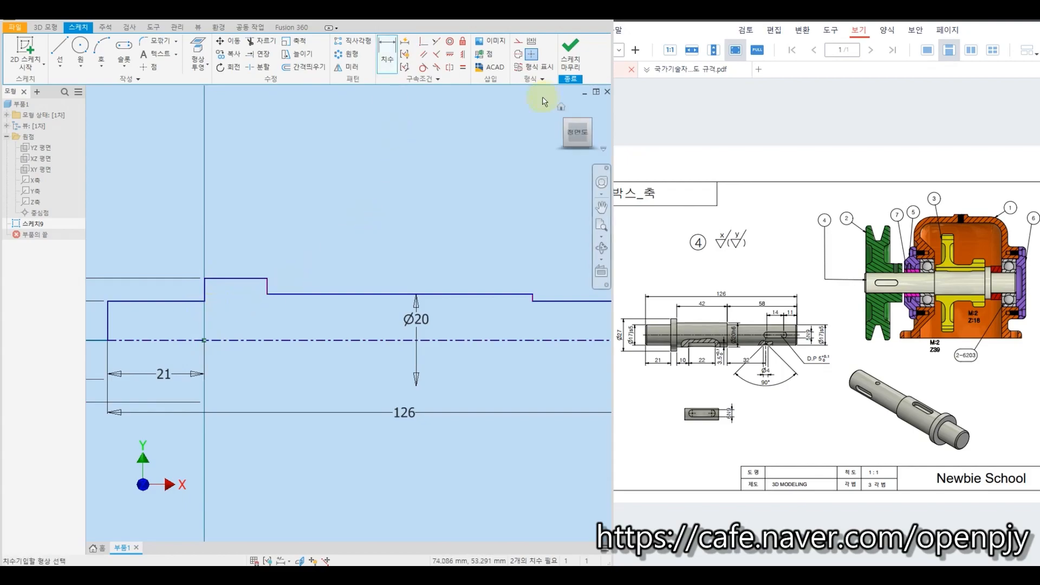
left_click(348, 294)
left_click(347, 263)
type("42")
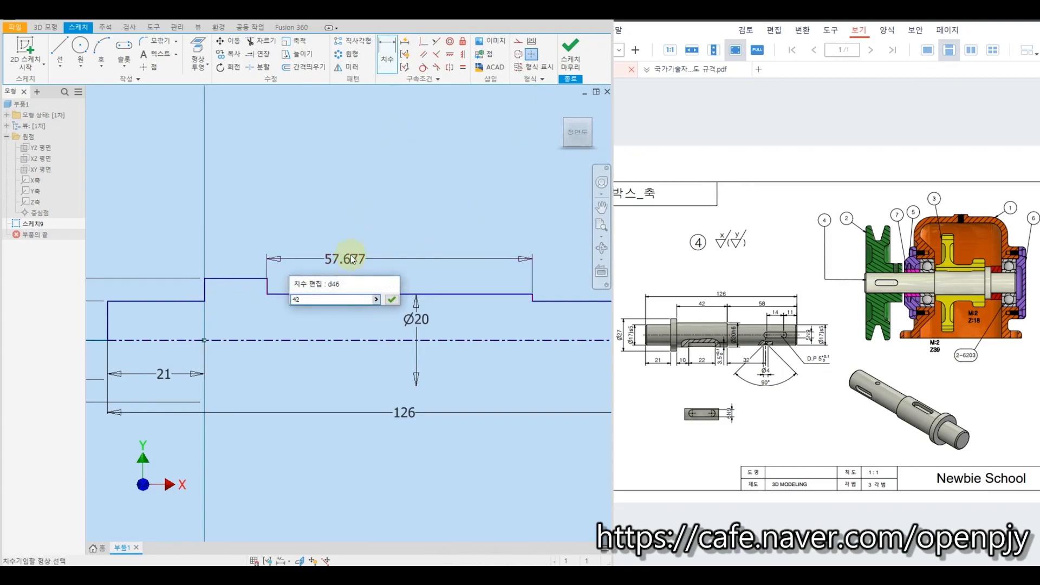
key("Return")
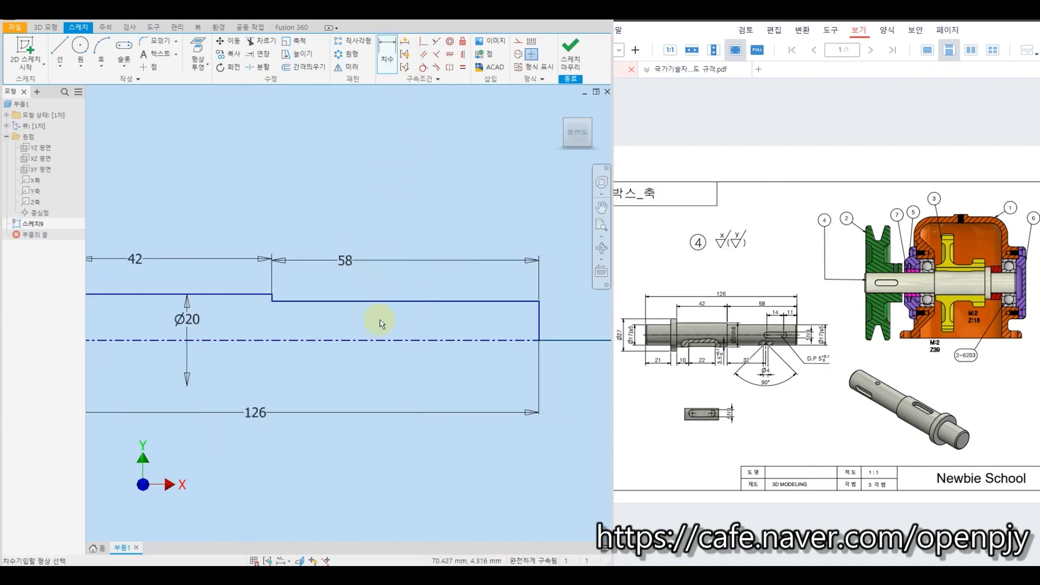
scroll(379, 320, "down", 5)
middle_click_drag(312, 331, 379, 324)
scroll(383, 324, "up", 3)
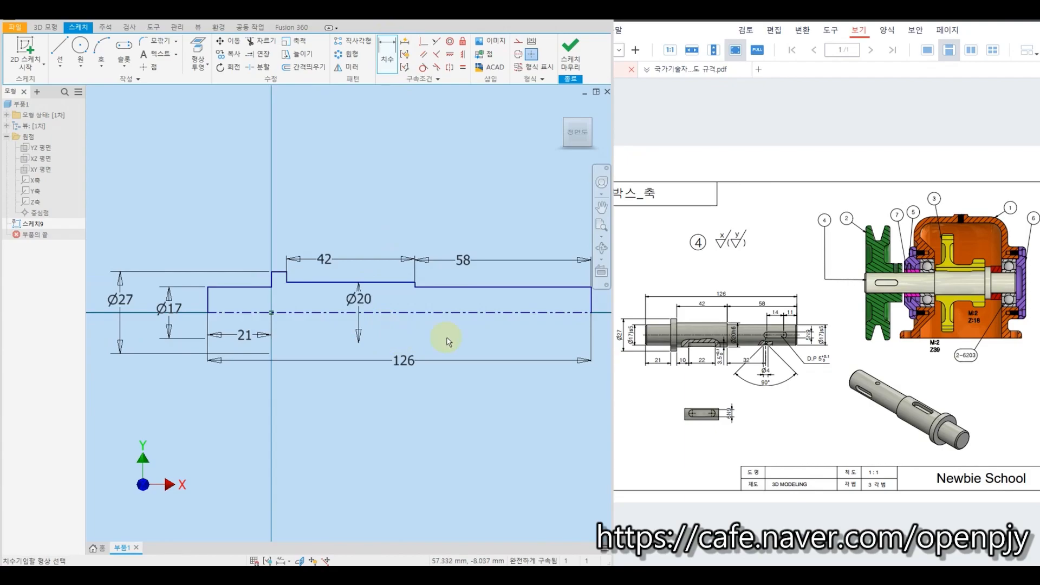
- Finish the sketch and revolve the stepped half-profile about its centerline into a solid shaft
left_click(571, 54)
left_click(80, 51)
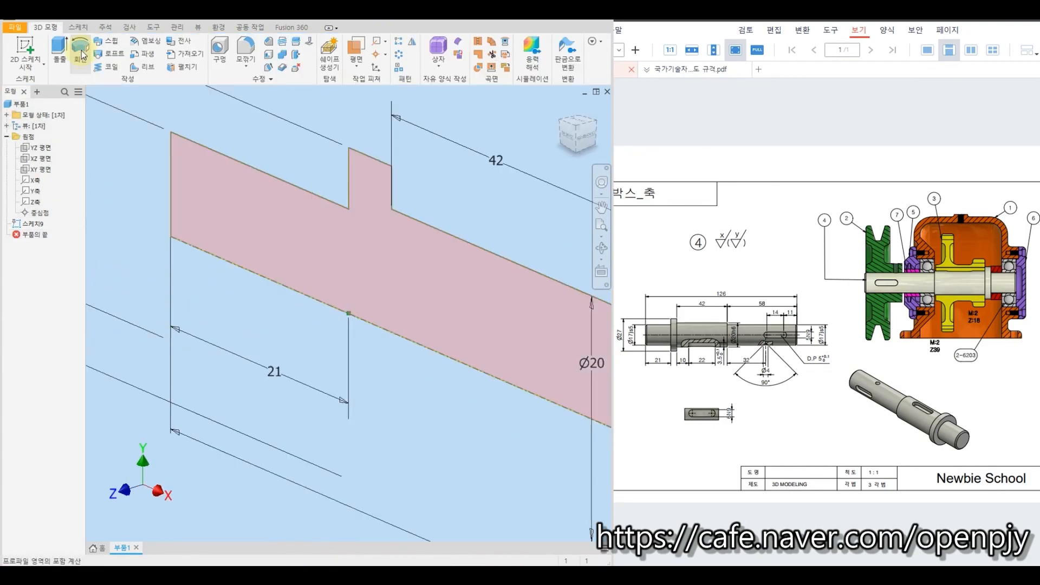
left_click(157, 254)
left_click(156, 255)
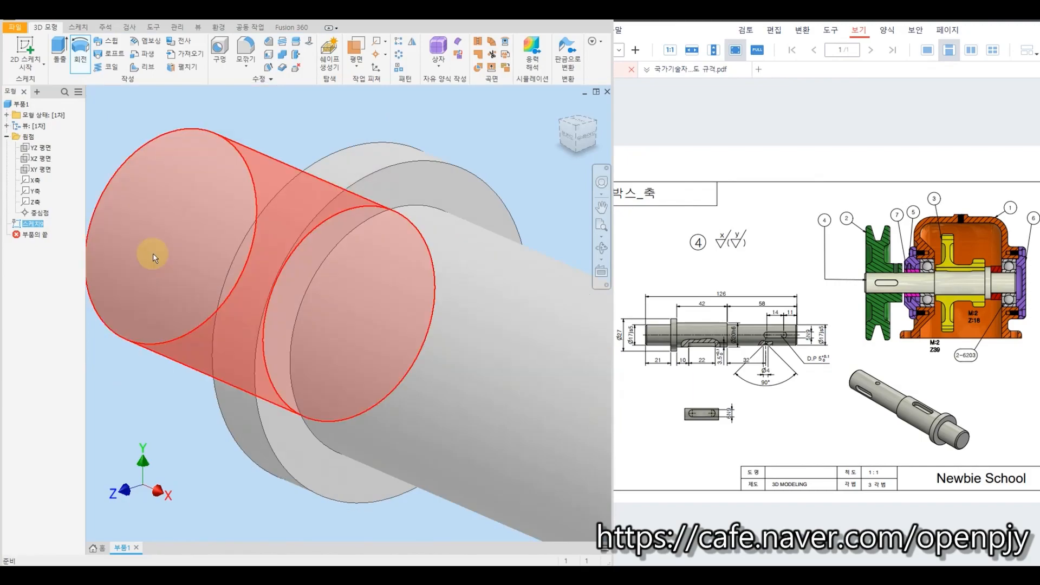
- Chamfer the outer circular edges at both ends of the shaft with a distance of 1 mm
left_click(562, 107)
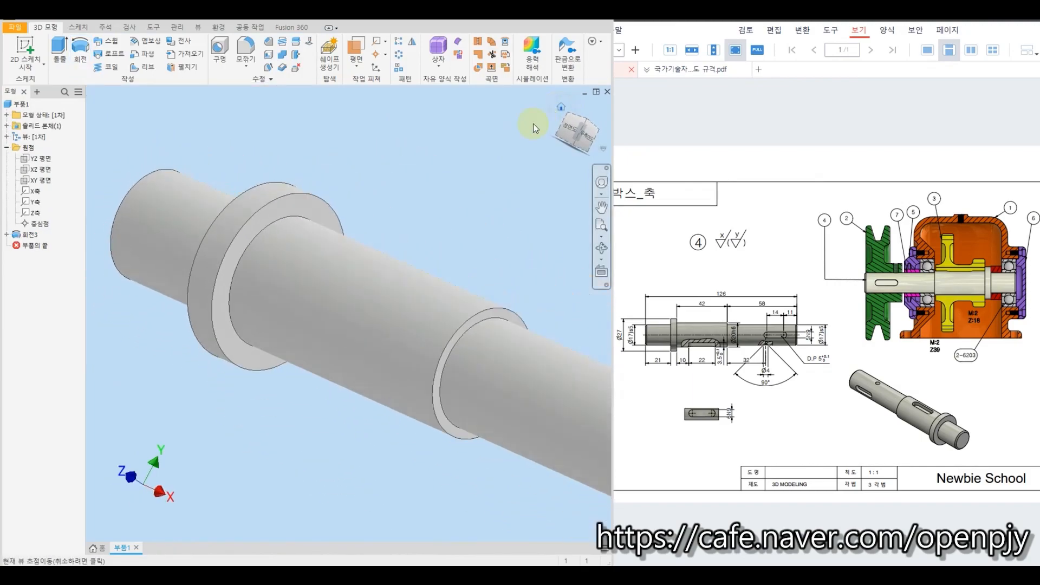
left_click(267, 44)
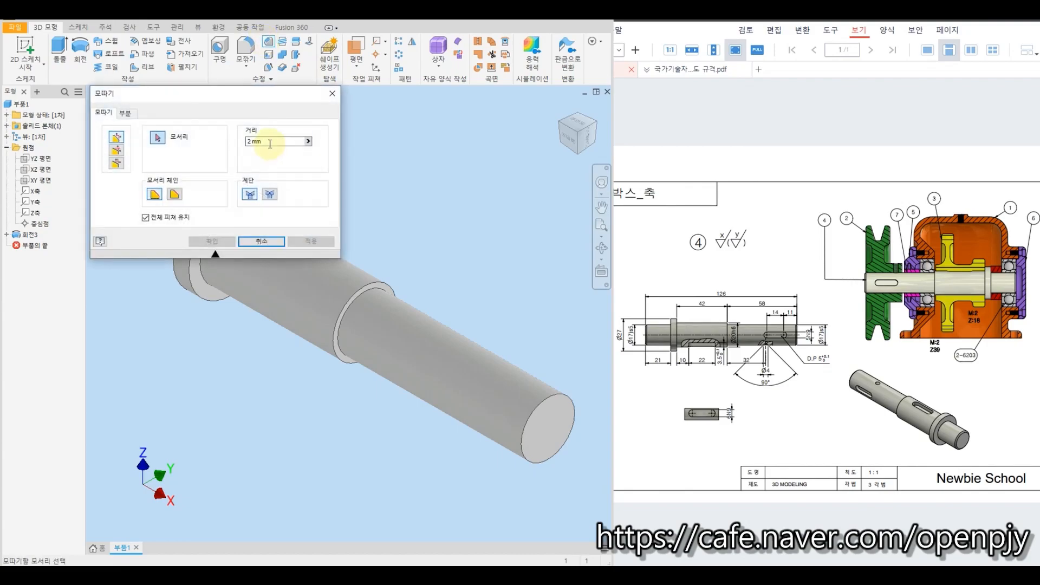
left_click(458, 426)
scroll(208, 279, "up", 2)
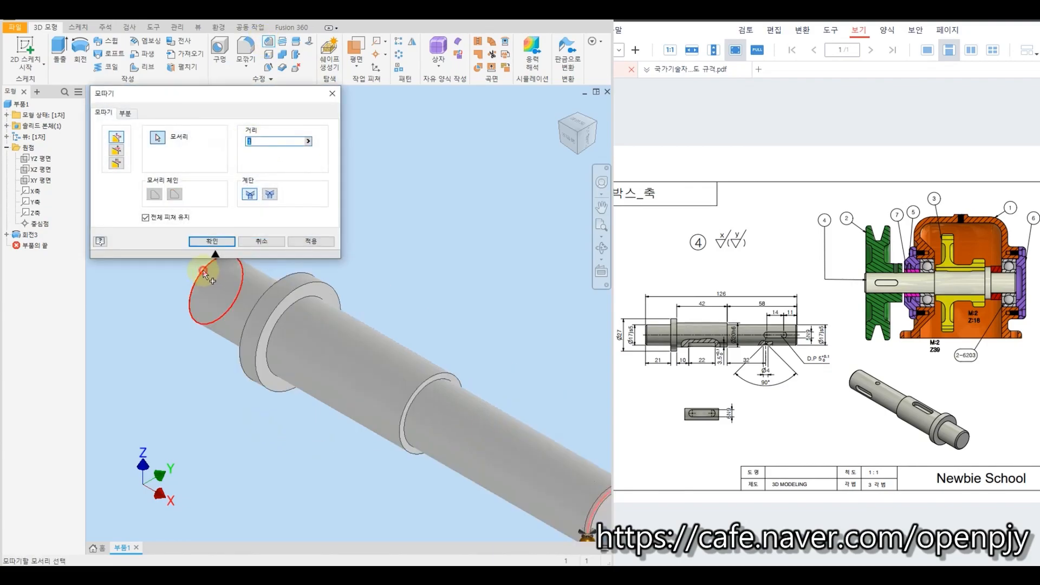
left_click(203, 273)
left_click(324, 240)
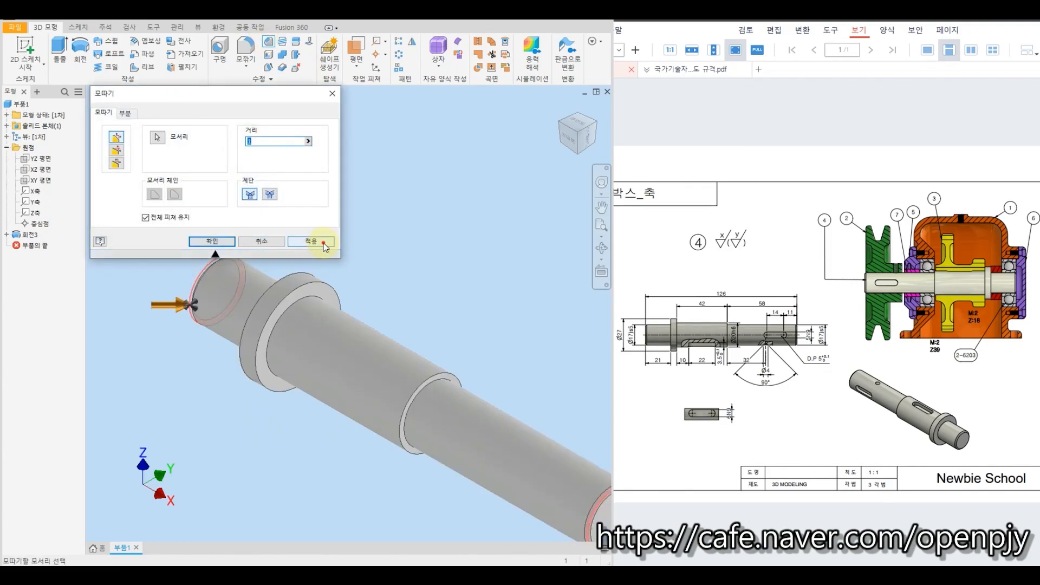
left_click(261, 241)
scroll(373, 252, "down", 5)
scroll(388, 252, "up", 3)
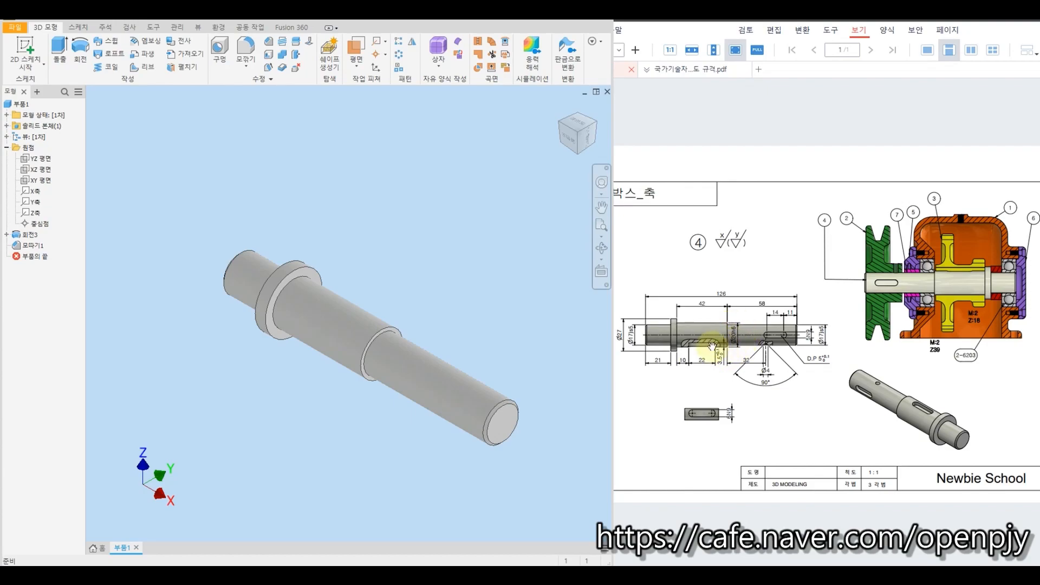
- Look up the parallel key groove dimensions on page 10 of the KS standards PDF
left_click(680, 75)
left_click(677, 50)
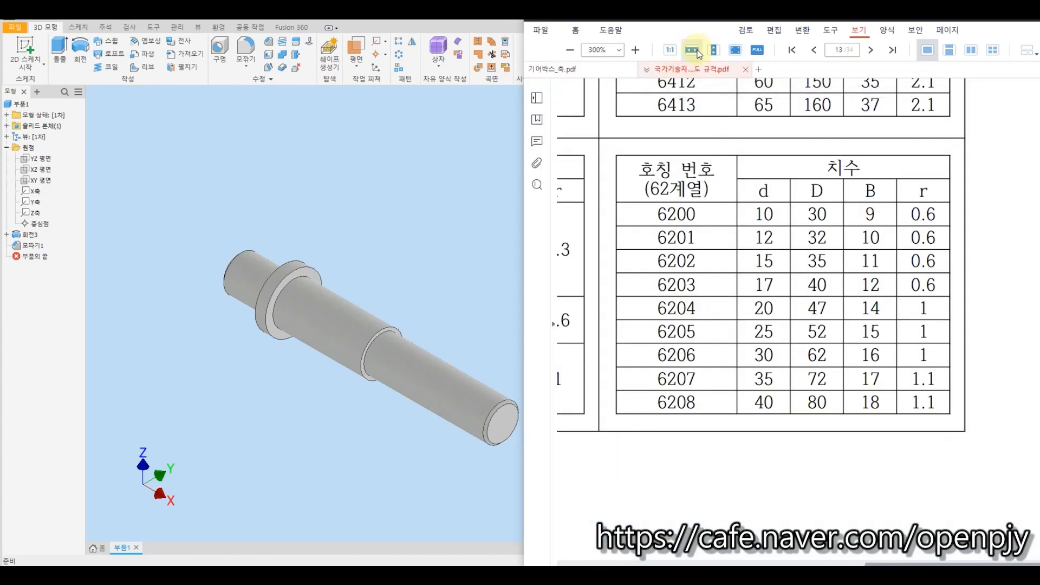
left_click(834, 53)
type("10")
key("Return")
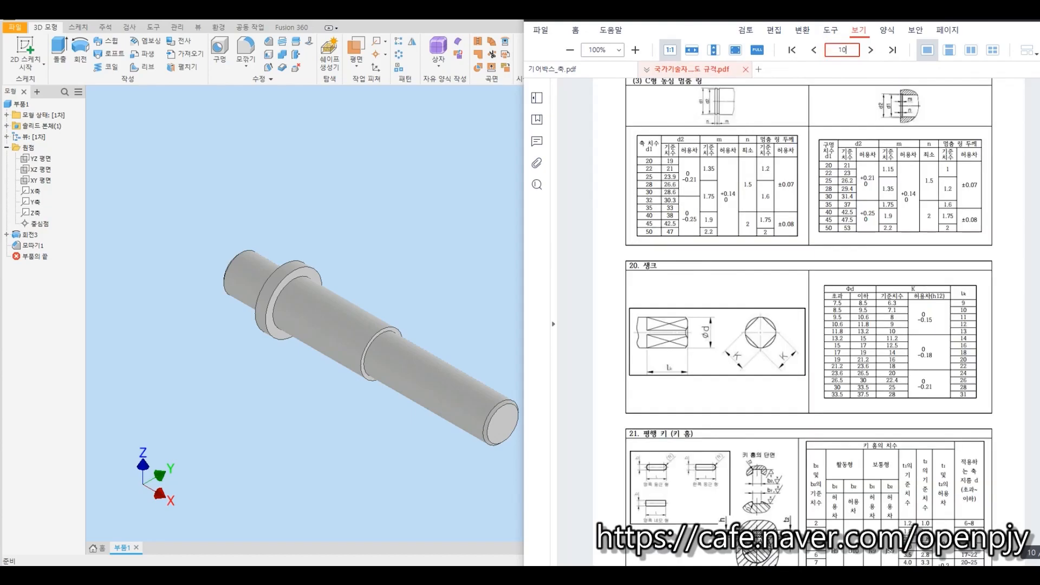
scroll(929, 490, "up", 2, "ctrl")
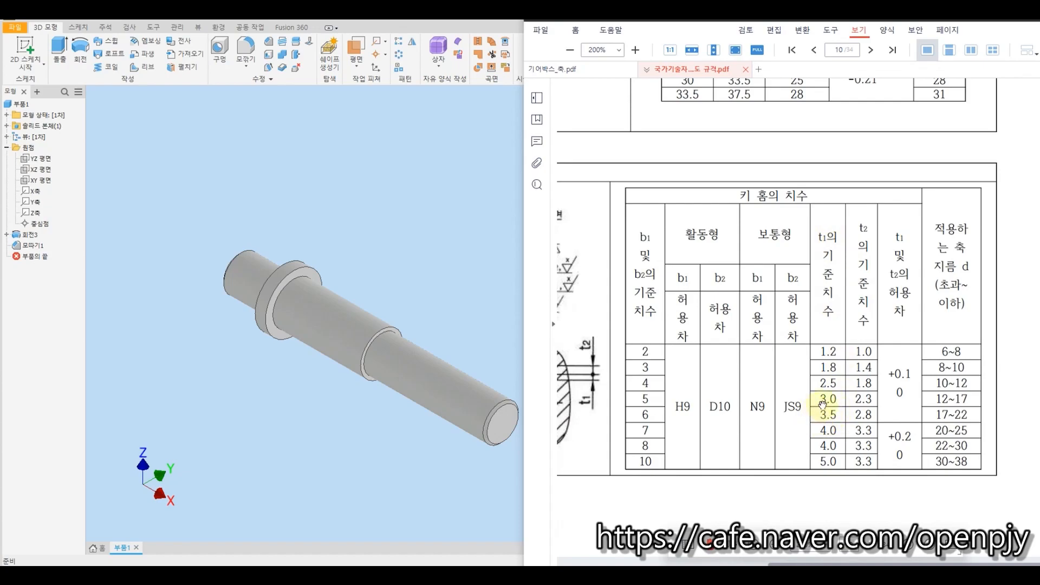
- Create a work plane parallel to the XY plane and tangent to the underside of the 20 mm shaft section
left_click(363, 165)
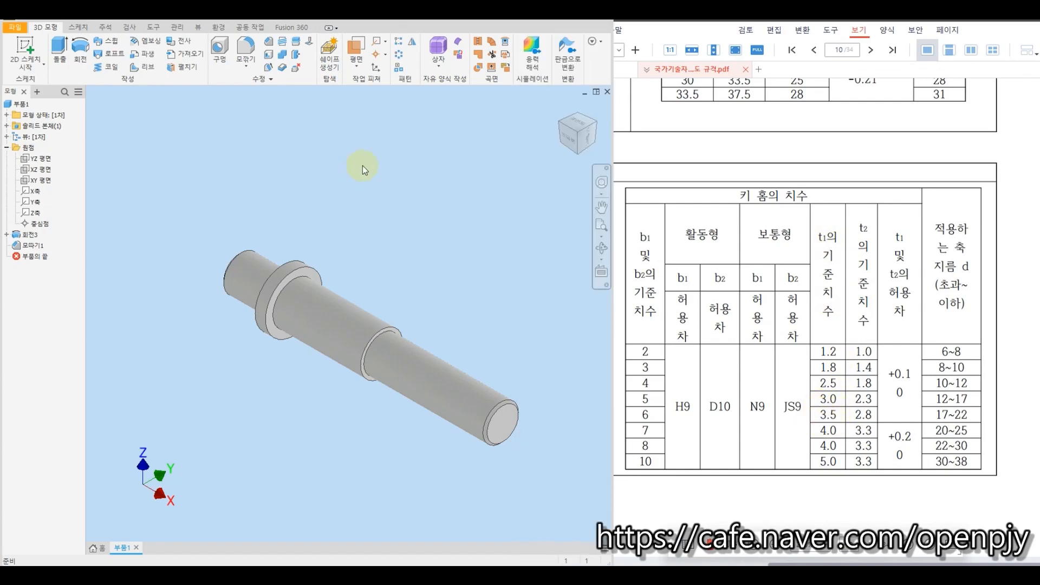
left_click(357, 47)
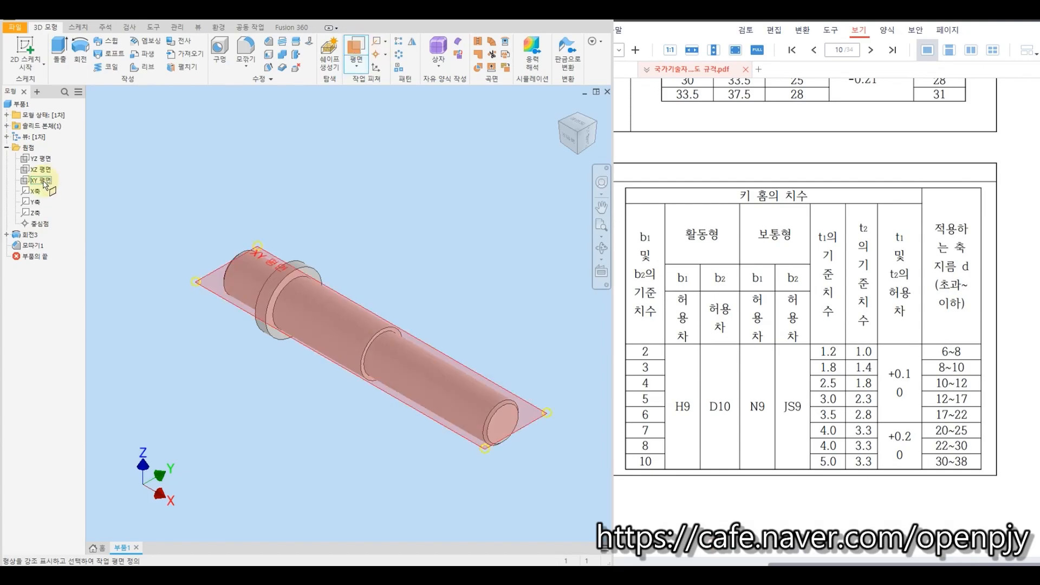
left_click(42, 181)
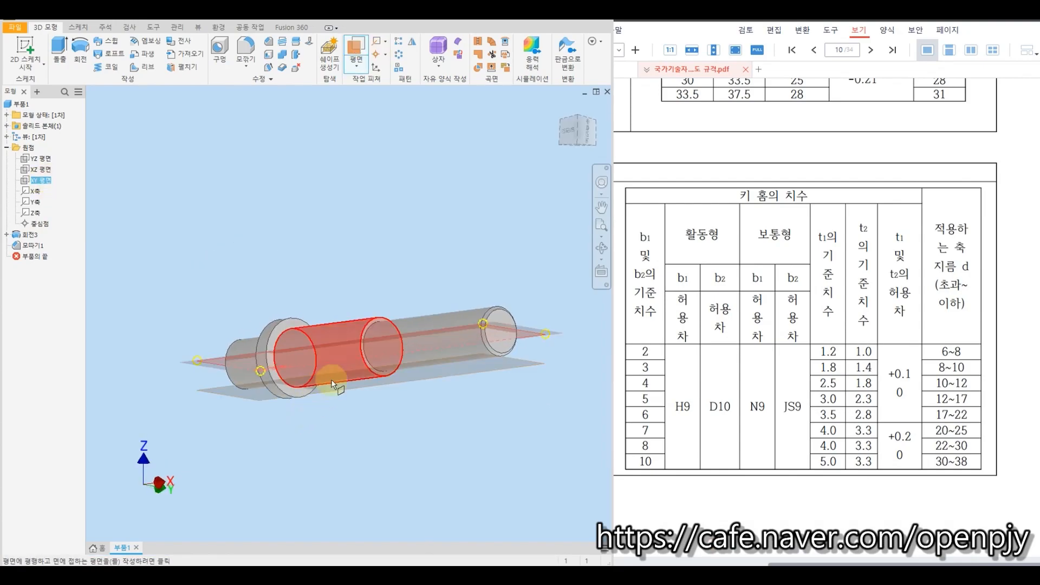
left_click(343, 385)
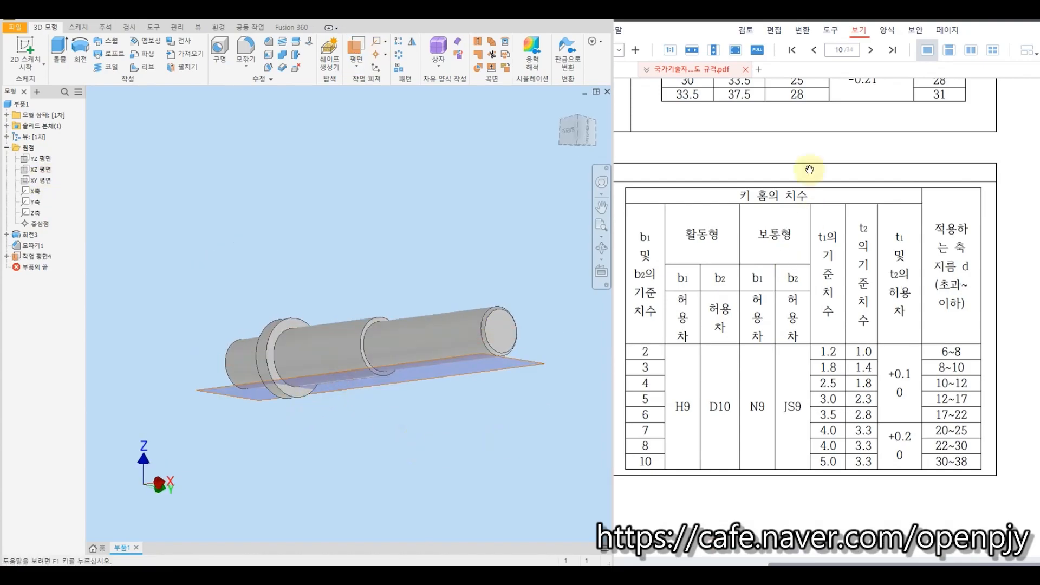
- Bring back the shaft drawing, start a sketch on the tangent work plane, and draw a horizontal slot on the shaft axis, about 17.5 mm between centers
left_click(623, 69)
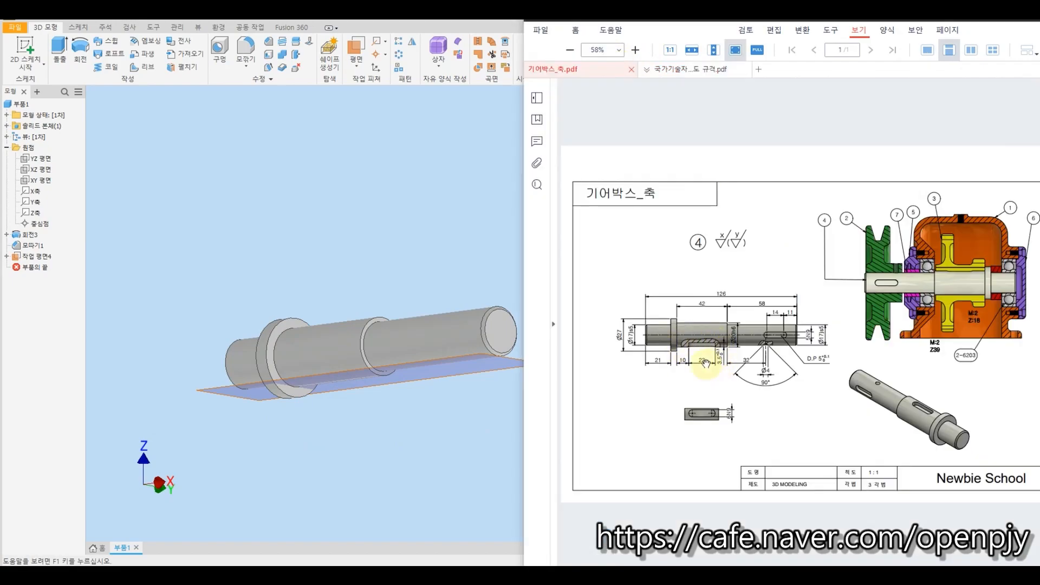
left_click(25, 52)
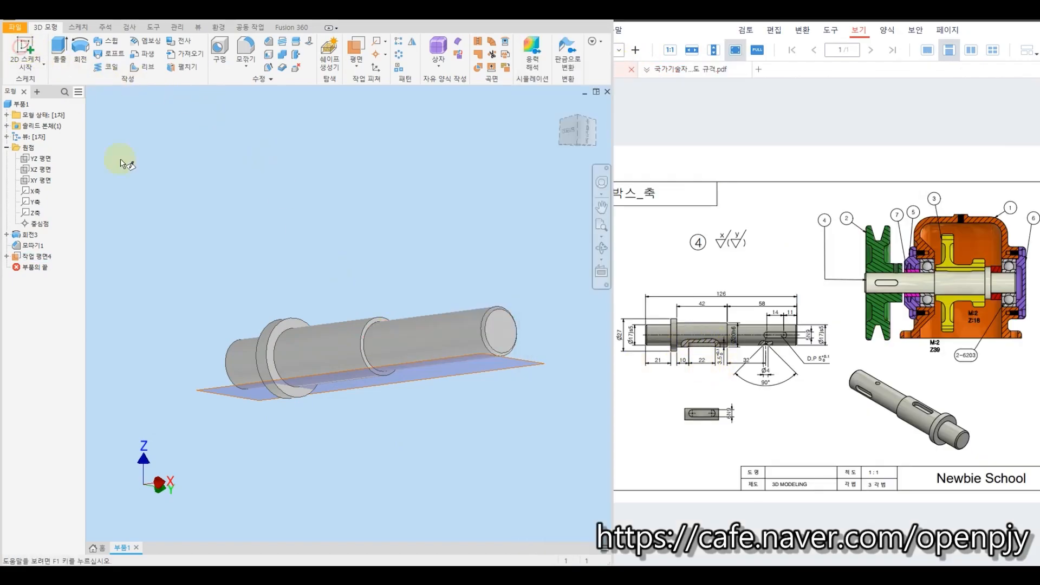
left_click(231, 392)
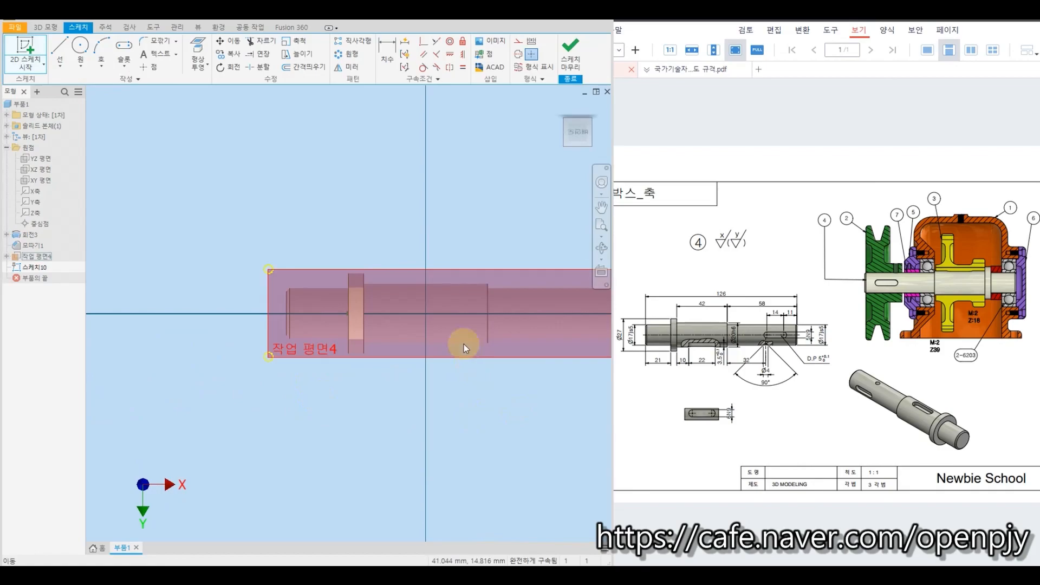
scroll(466, 333, "down", 1)
scroll(468, 332, "up", 5)
left_click(124, 48)
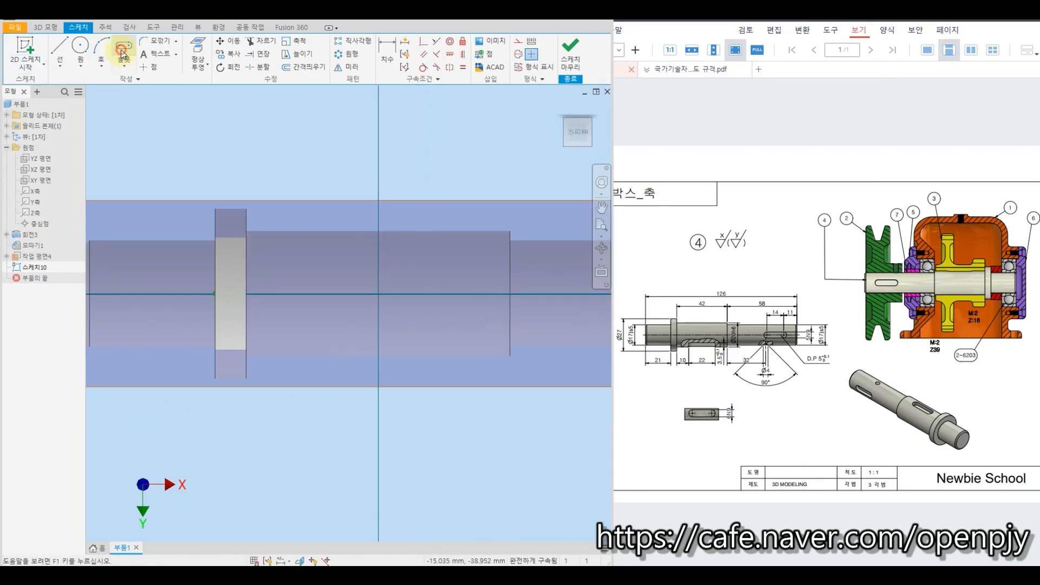
left_click(368, 292)
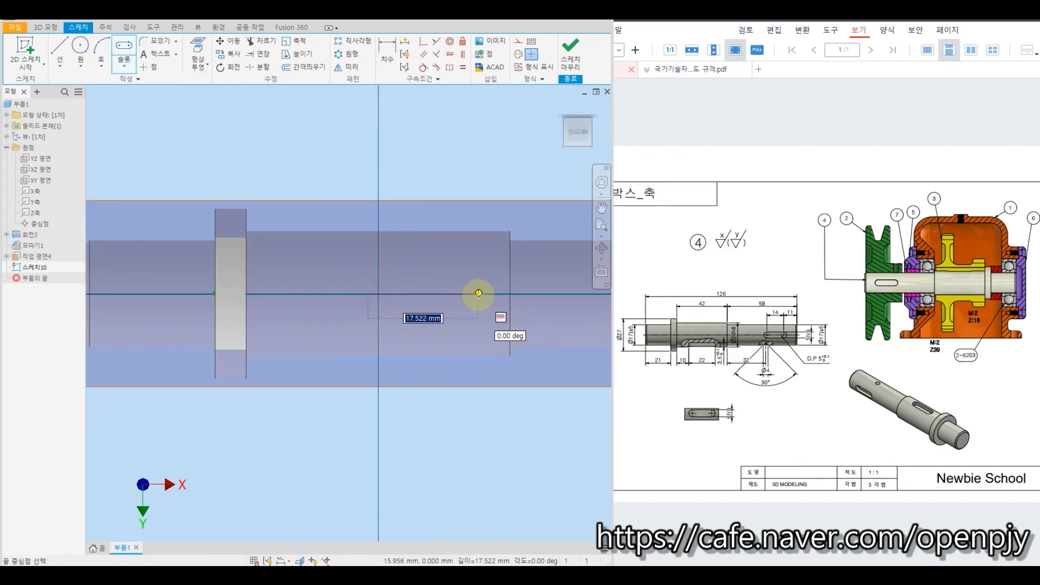
left_click(473, 278)
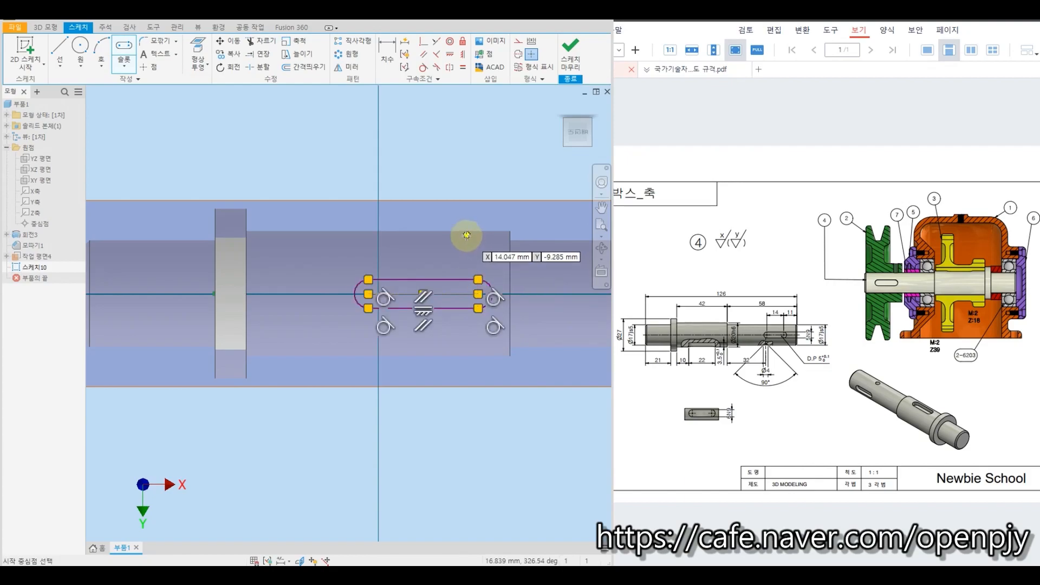
- Dimension the distance from the collar's inner face to the near end of the slot as 10 mm
left_click(389, 49)
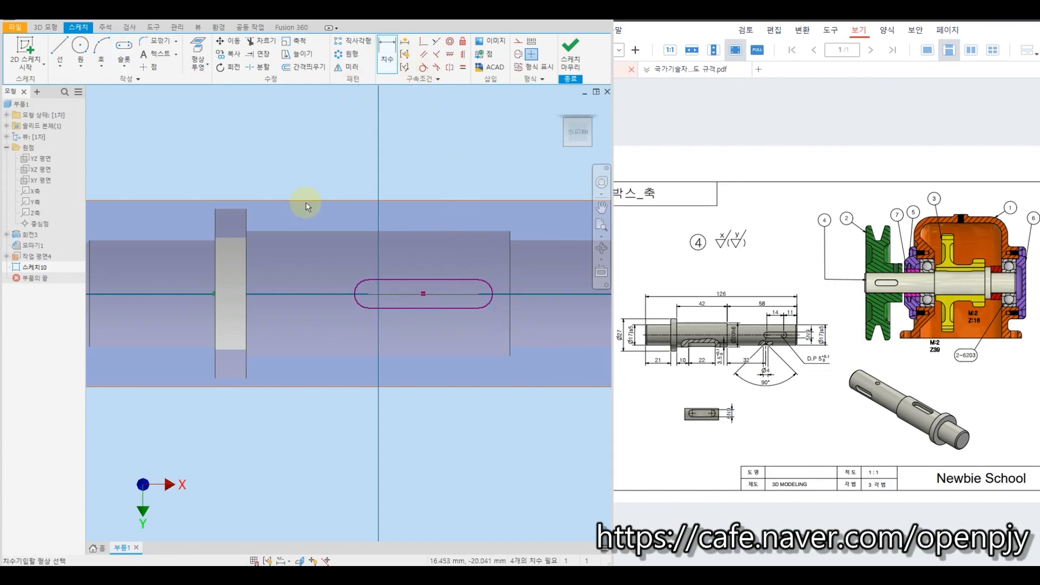
left_click(244, 288)
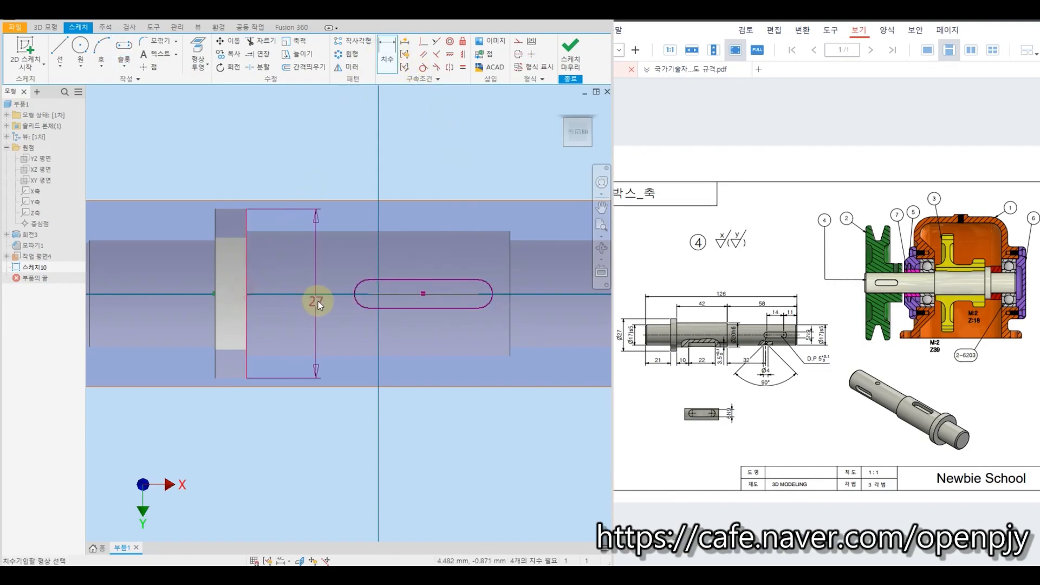
left_click(354, 294)
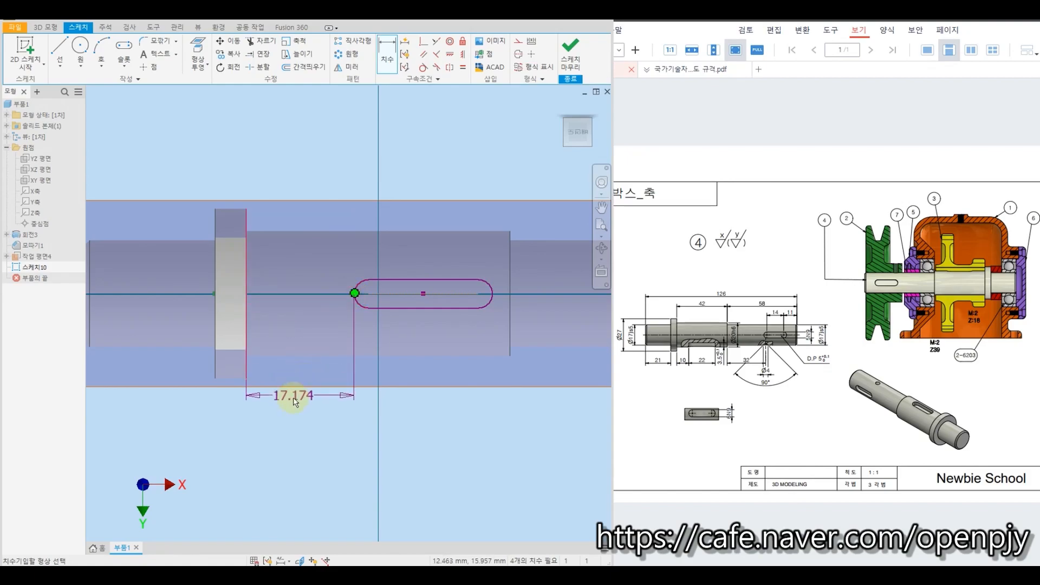
left_click(293, 400)
type("10")
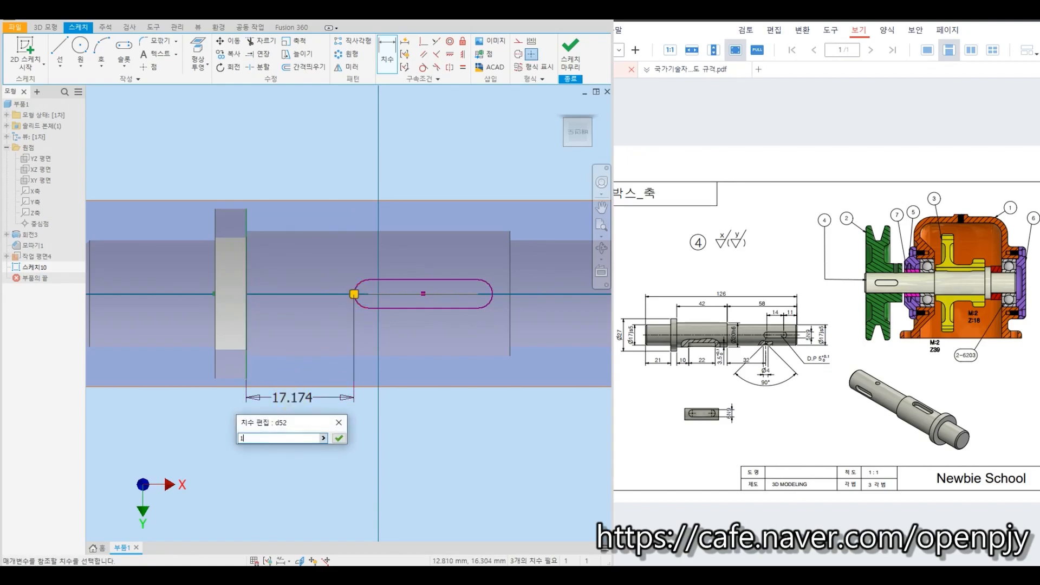
key("Return")
- Dimension the slot's overall end-to-end length as 22 mm
left_click(440, 310)
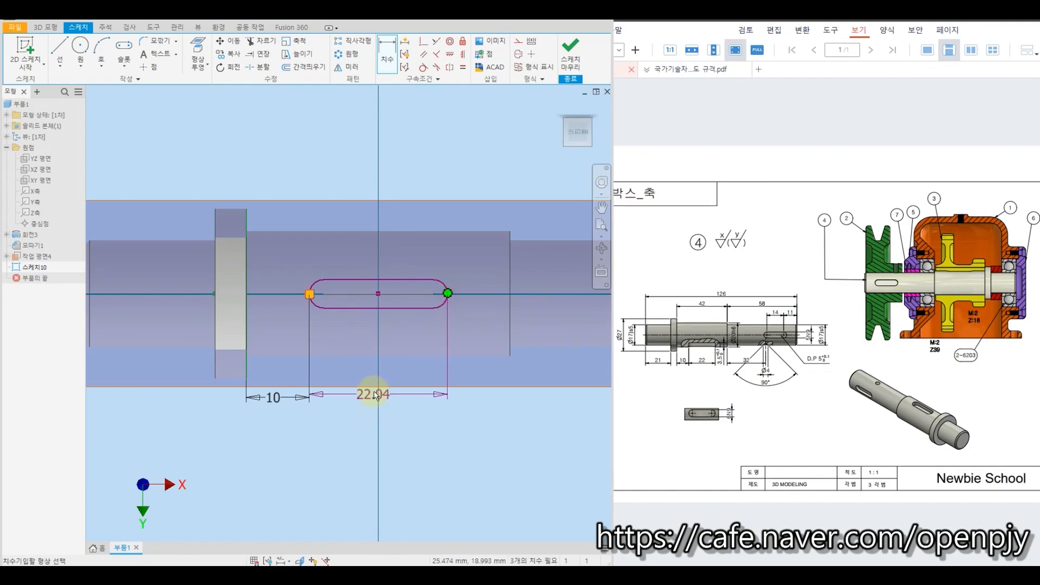
left_click(377, 400)
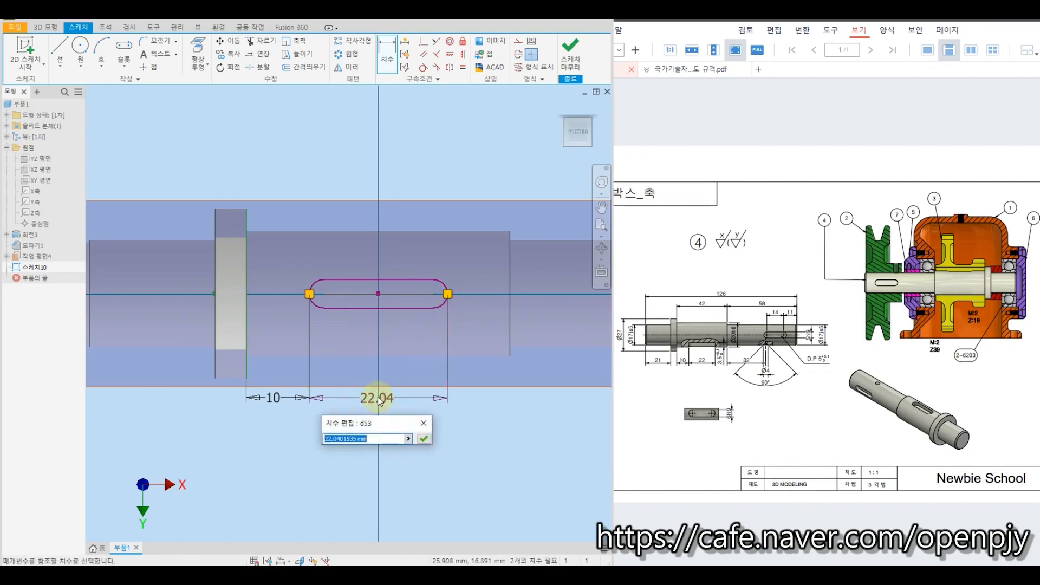
type("22")
key("Return")
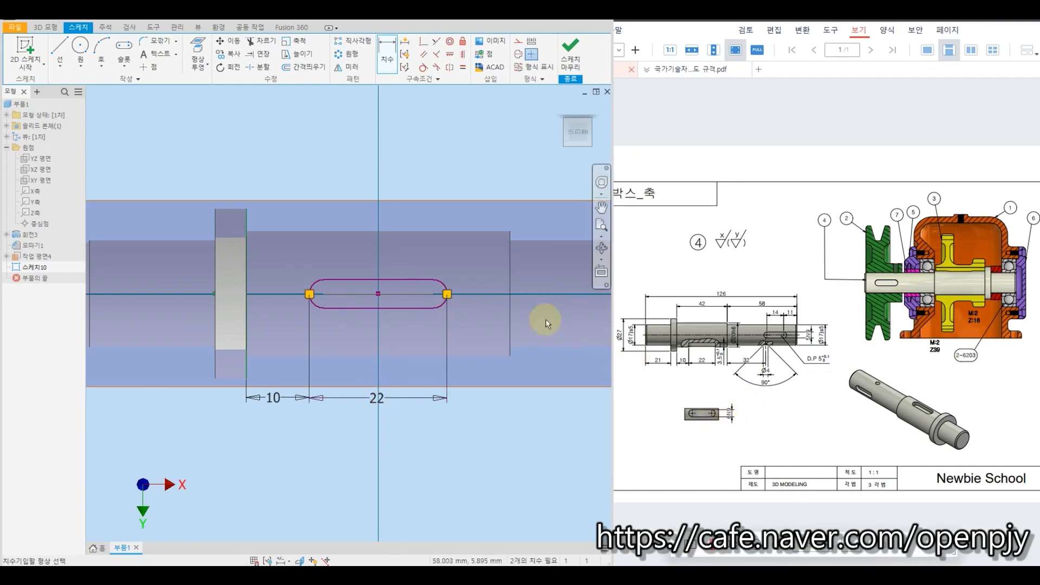
- Dimension the slot's end arc as a diameter and set it to 6 mm
right_click(447, 269)
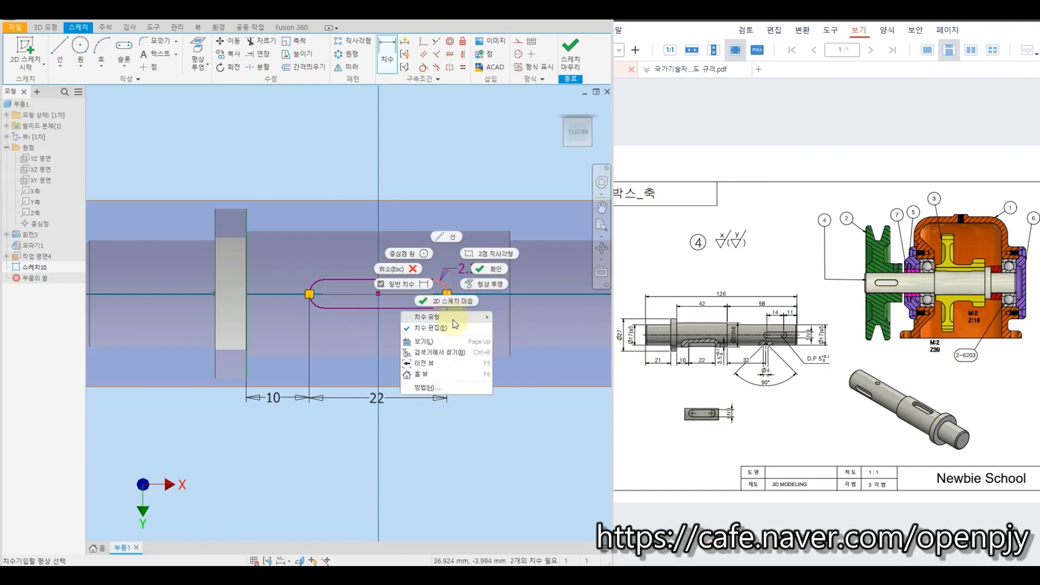
mouse_move(453, 318)
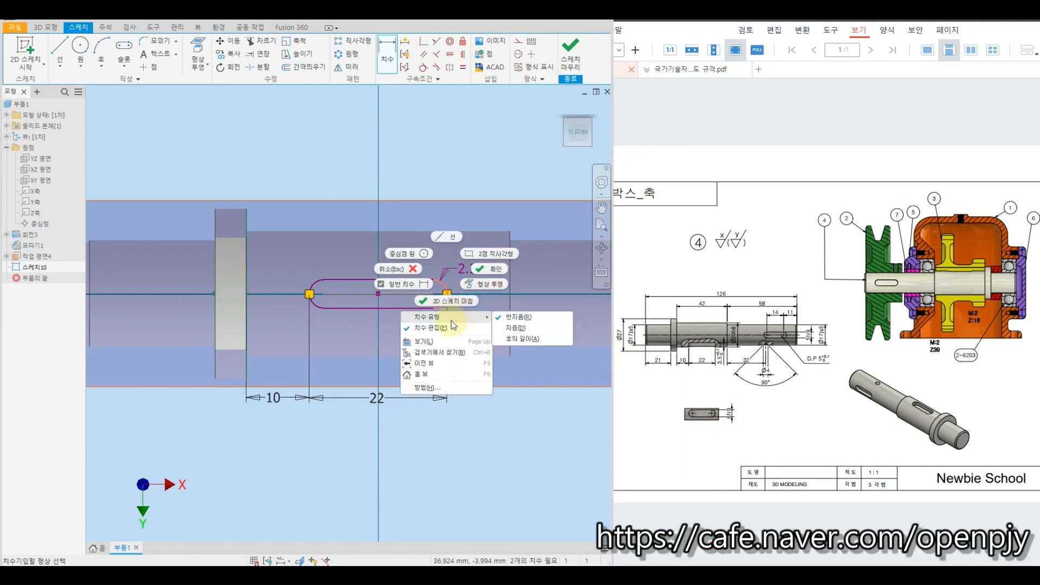
left_click(516, 329)
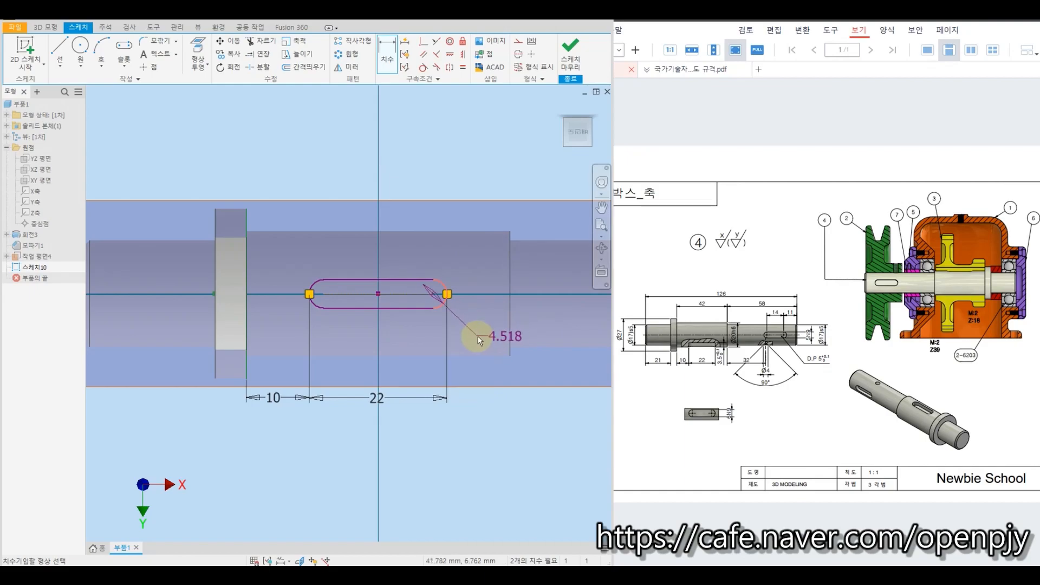
left_click(461, 332)
type("6")
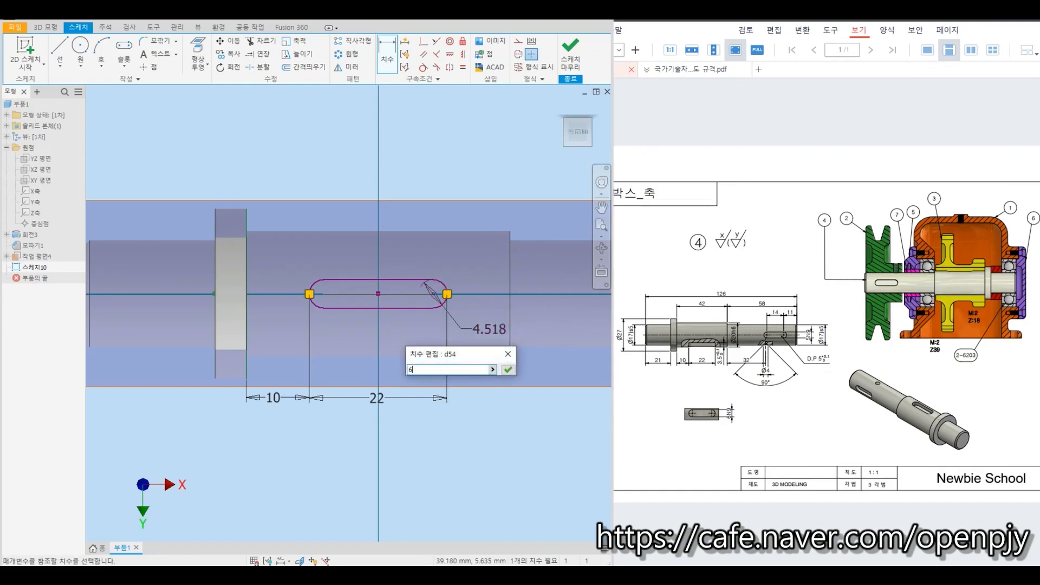
key("Return")
- Constrain the slot's centerline coincident with the sketch origin point and finish the sketch
left_click(423, 43)
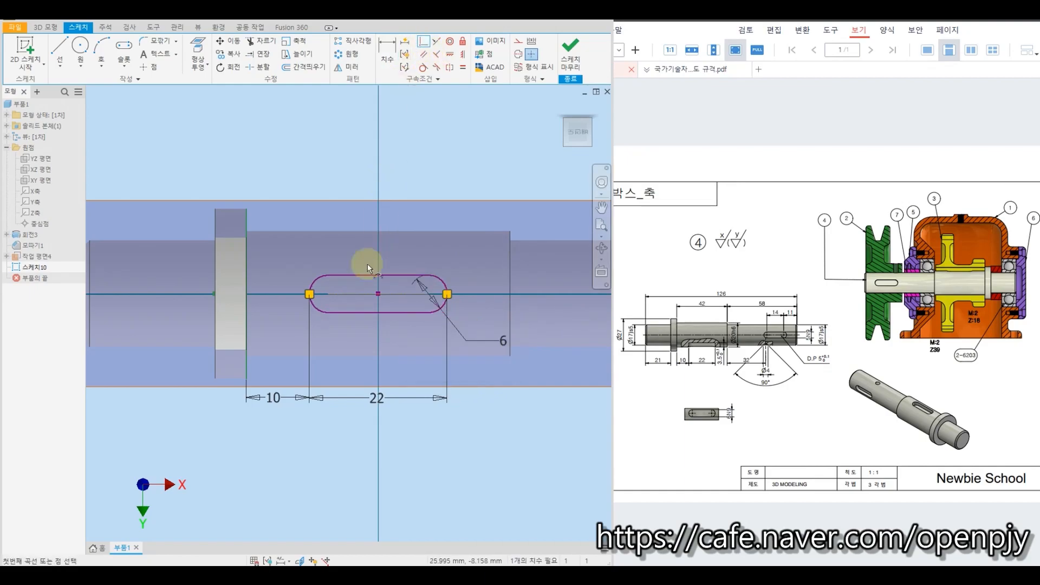
left_click(338, 294)
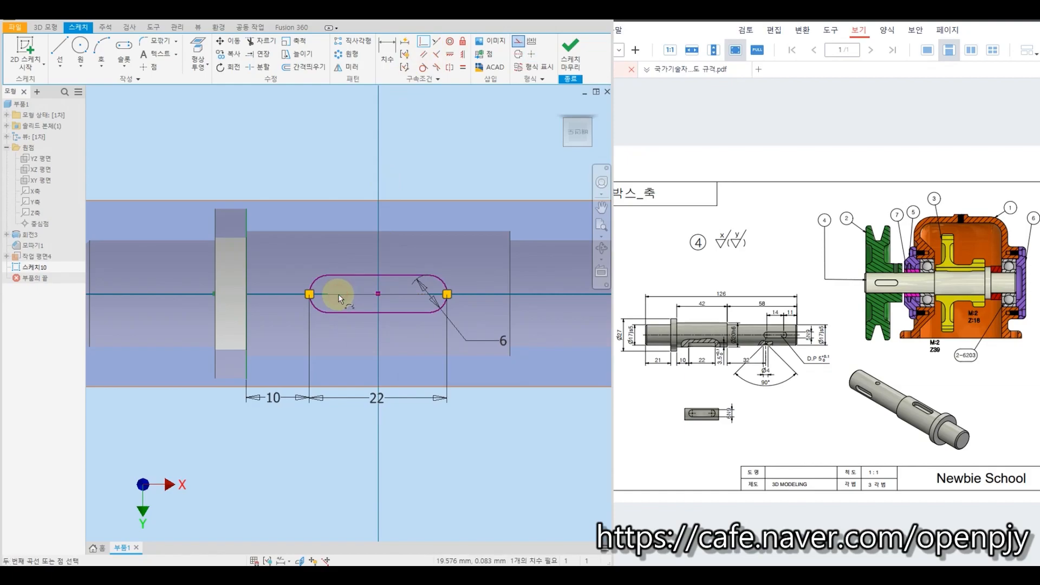
left_click(213, 294)
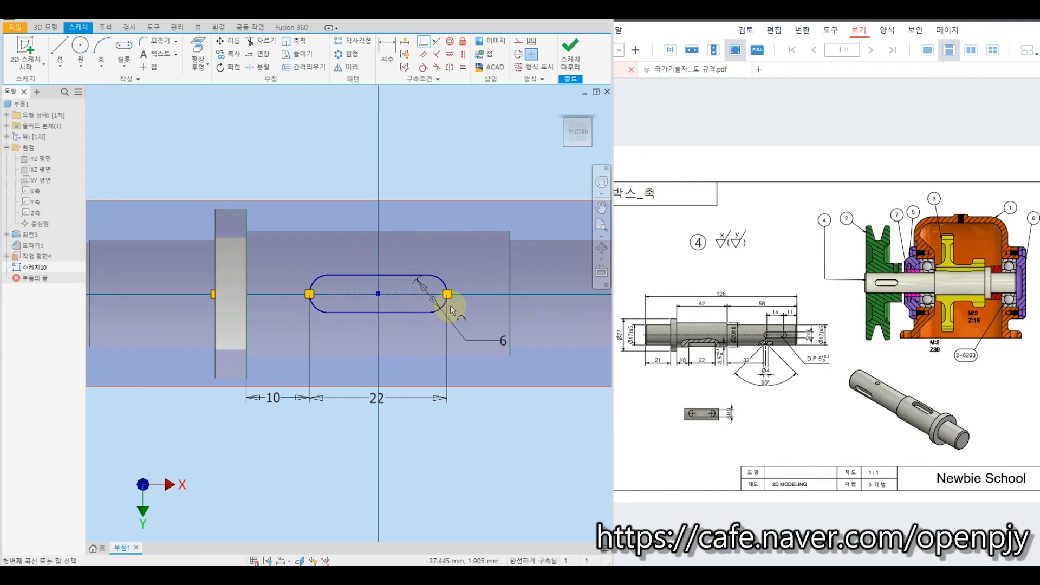
left_click(568, 54)
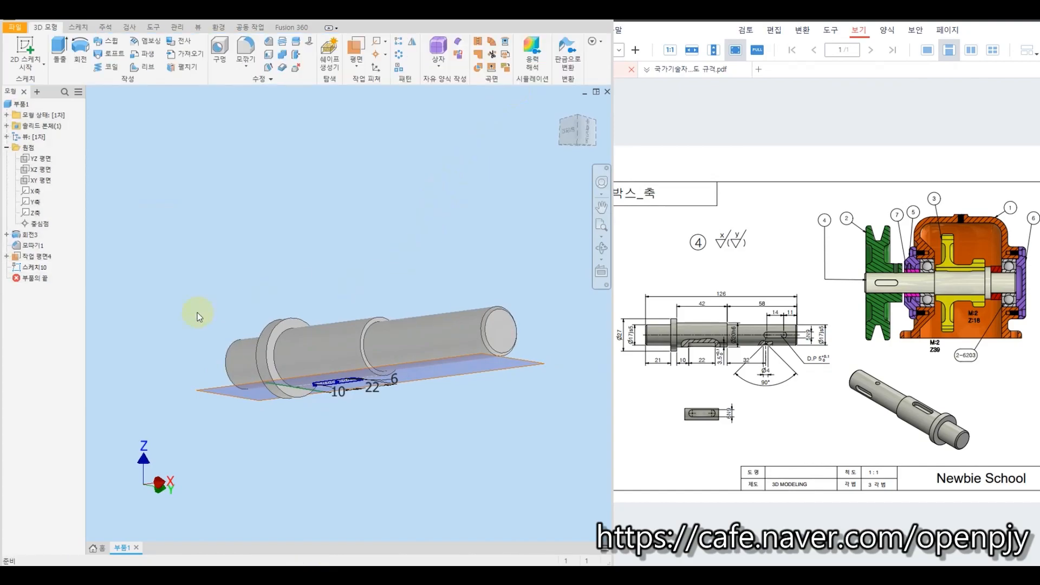
- Extrude the slot profile 3 mm upward into the shaft as a cut to form the keyway
left_click(60, 52)
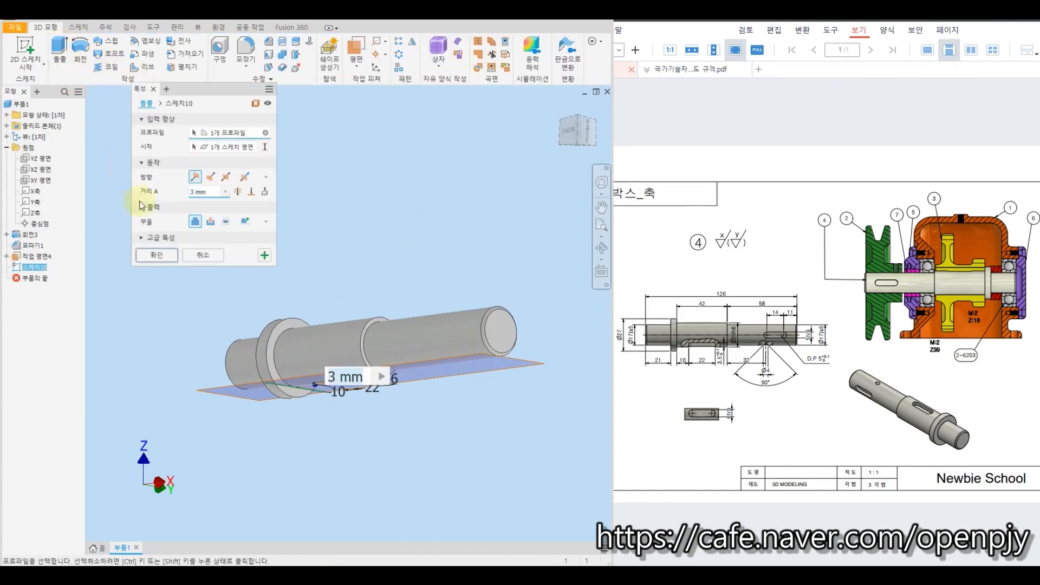
left_click(208, 223)
left_click(195, 177)
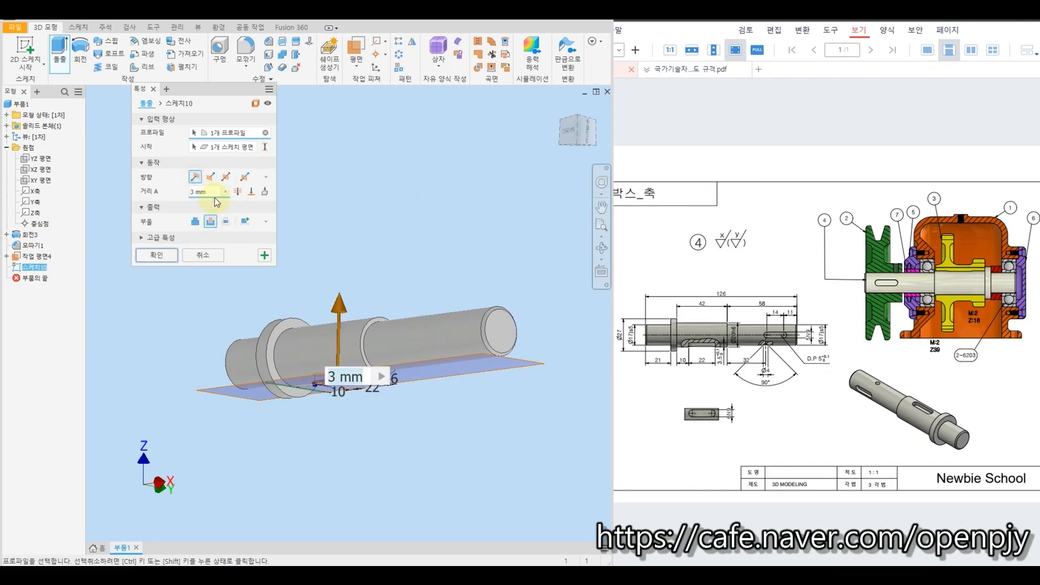
key("Return")
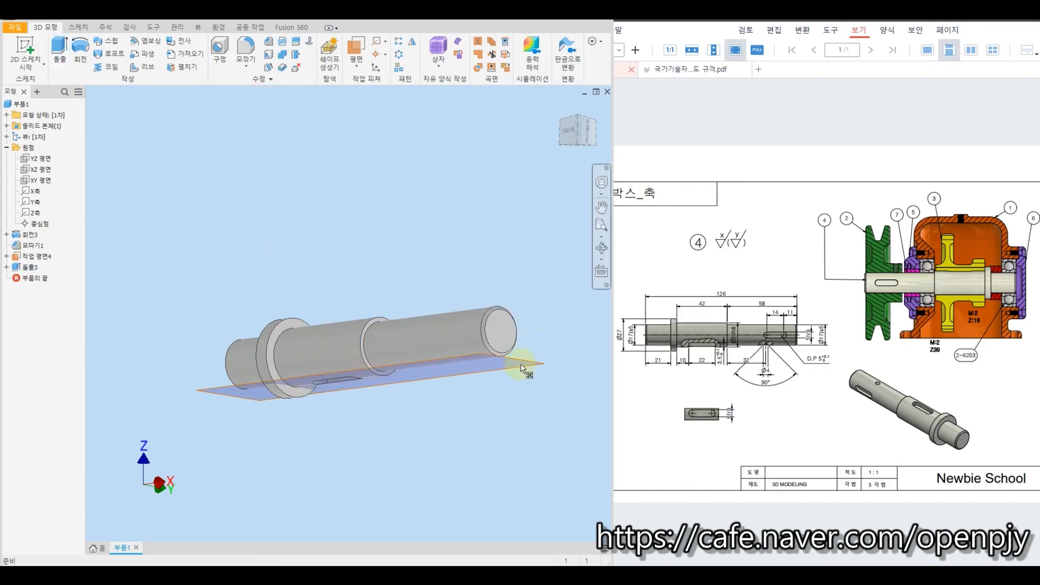
- Hide the tangent work plane, inspect the keyway from below, and return to the home view
right_click(42, 260)
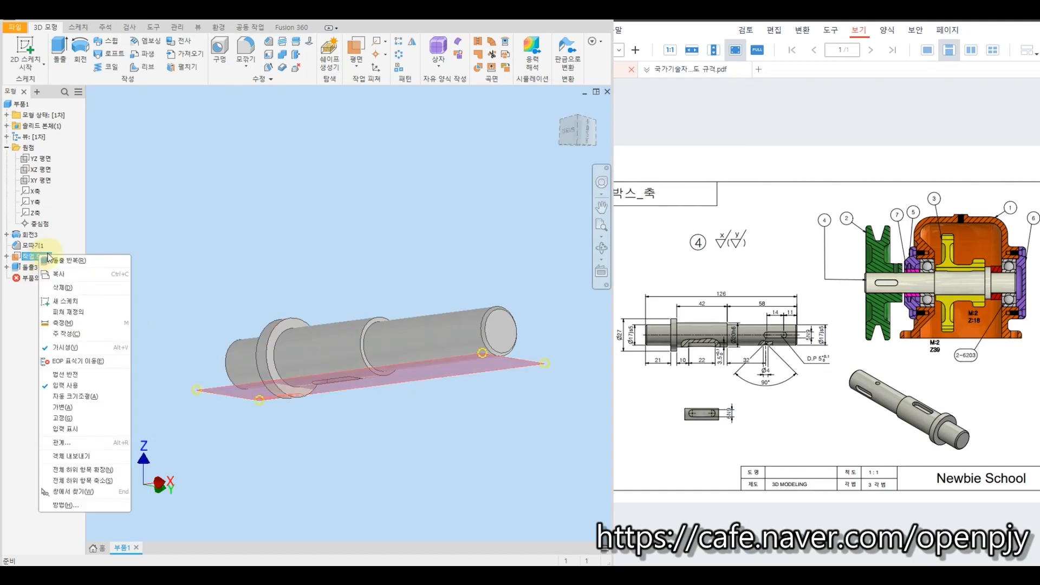
left_click(78, 351)
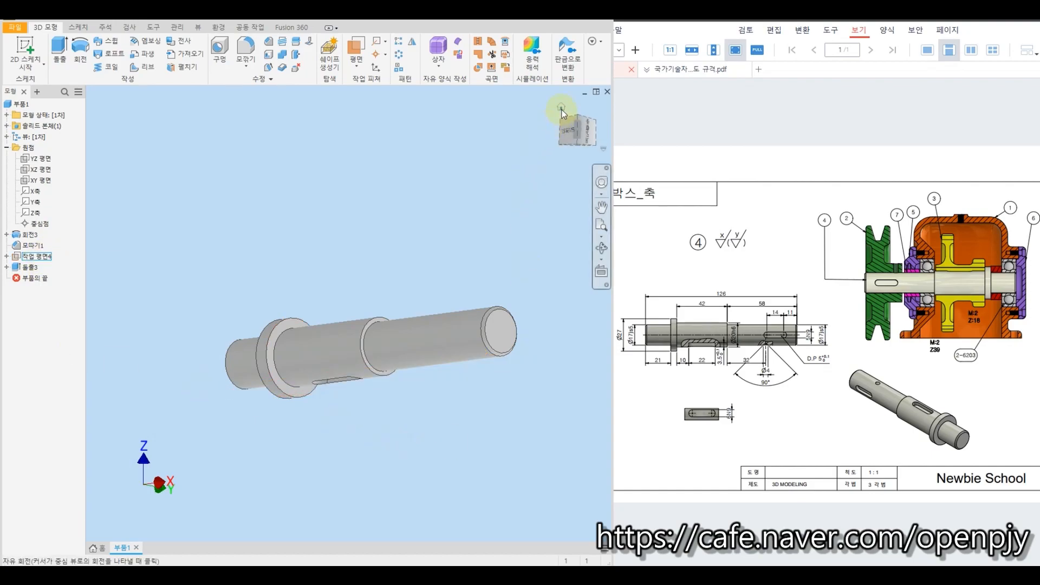
left_click(557, 107)
middle_click_drag(482, 178, 478, 180, "shift")
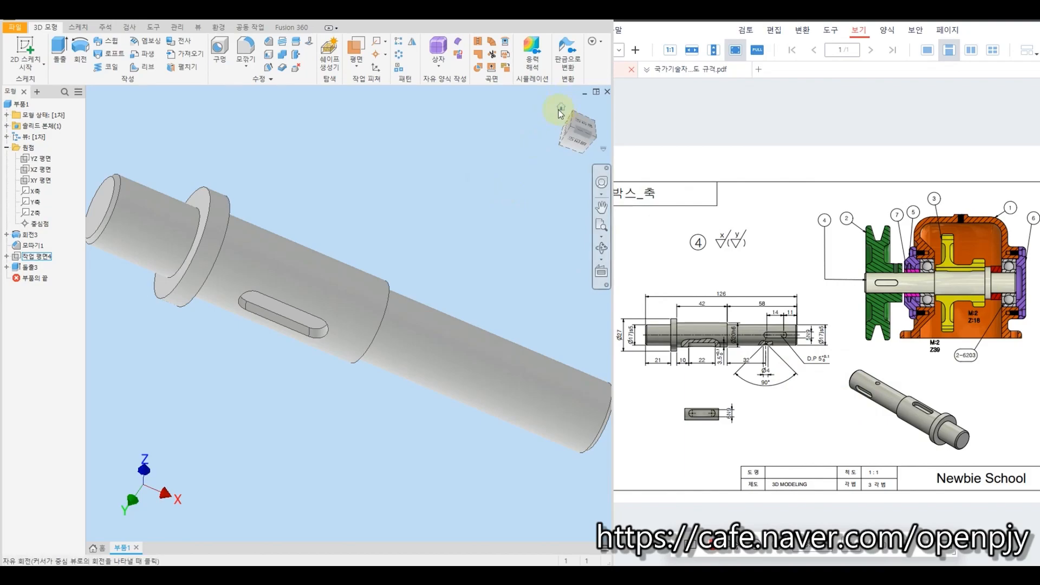
left_click(558, 106)
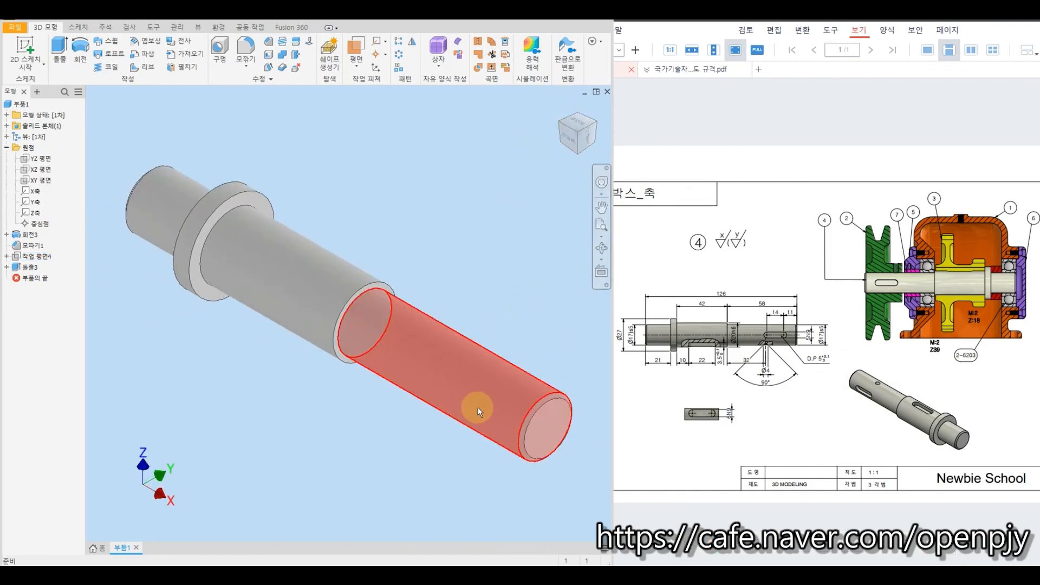
- Create a work plane parallel to the XZ plane and tangent to the front of the 17 mm shaft section, and start a sketch on it
left_click(356, 48)
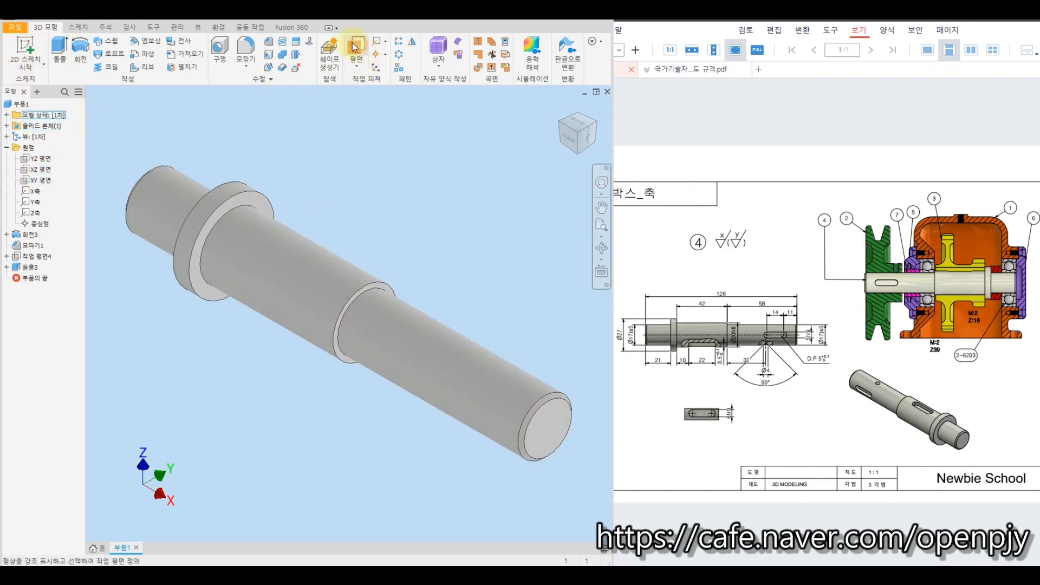
left_click(42, 168)
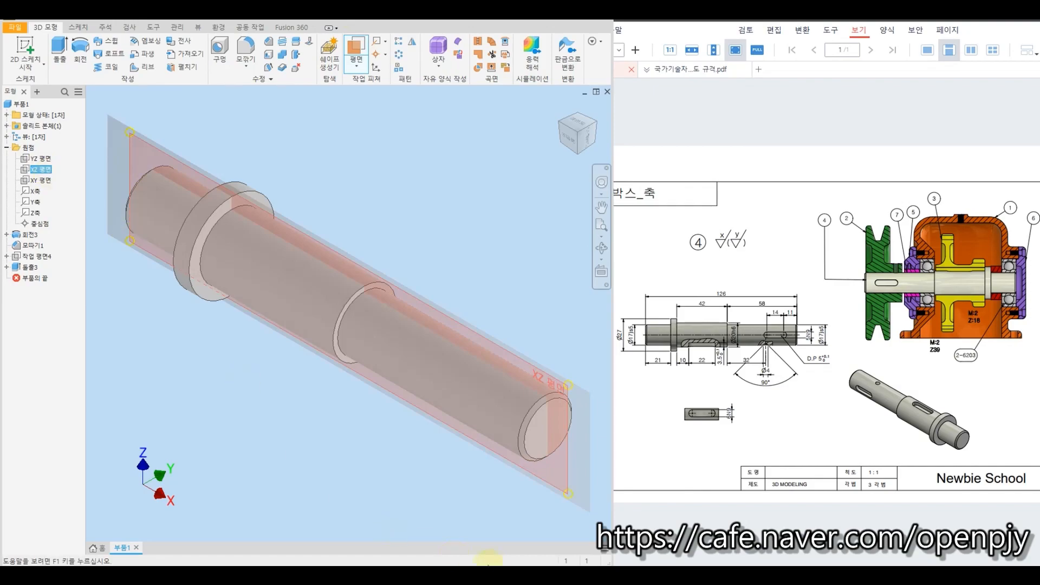
left_click(465, 402)
mouse_move(413, 512)
middle_mouse_down("shift")
mouse_move(390, 495)
mouse_move(359, 492)
mouse_move(417, 482)
middle_mouse_up("shift")
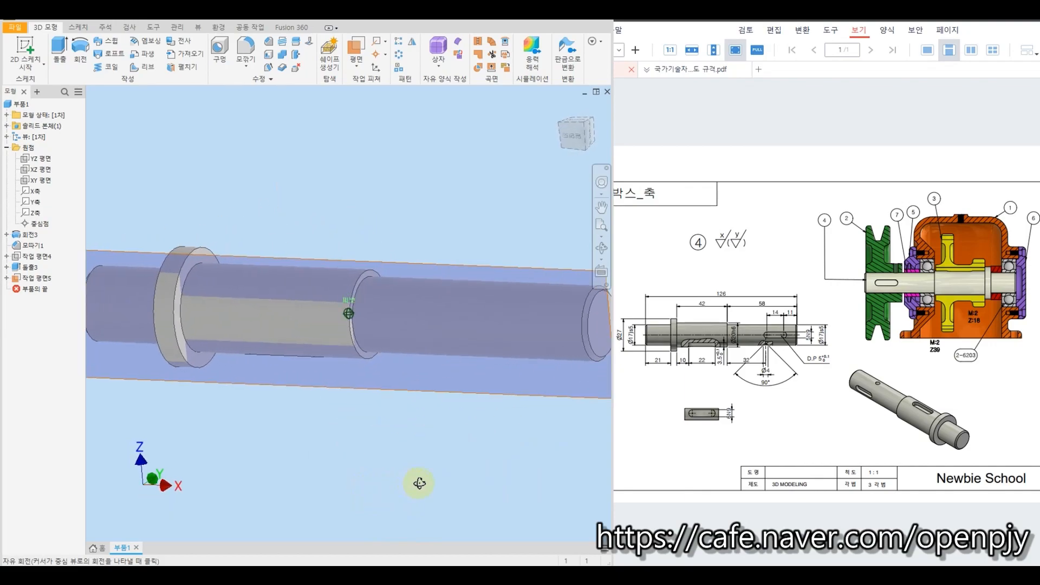
key("s")
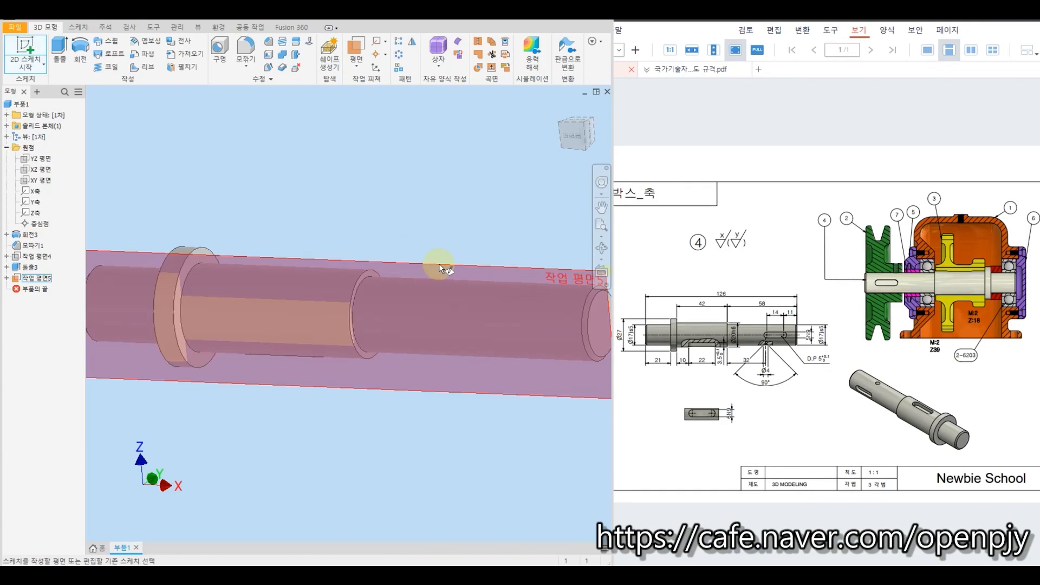
left_click(439, 264)
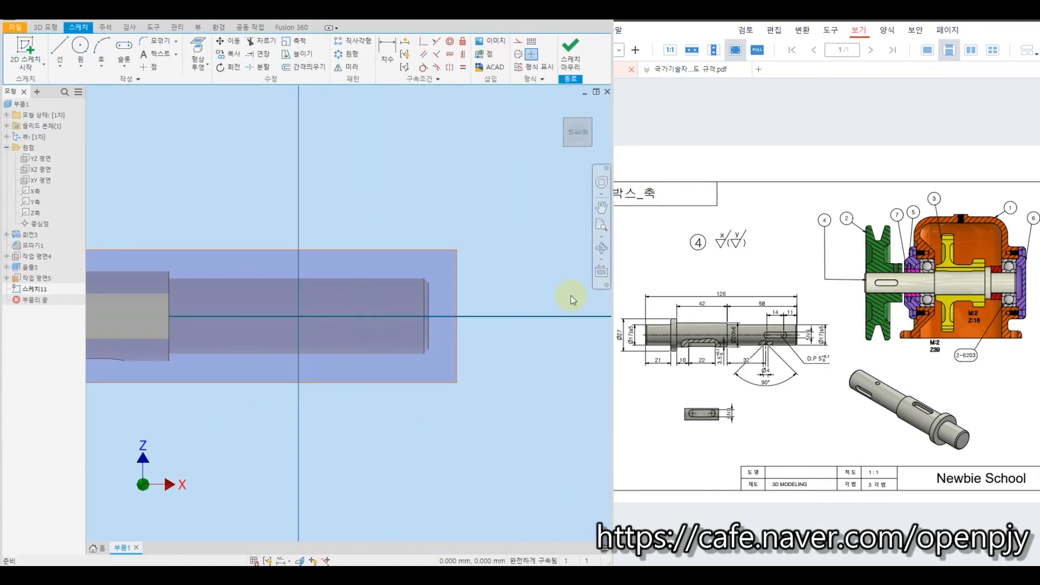
- Check the key groove dimensions in the KS standards PDF and draw a horizontal slot on the axis of the 17 mm shaft section
left_click(677, 72)
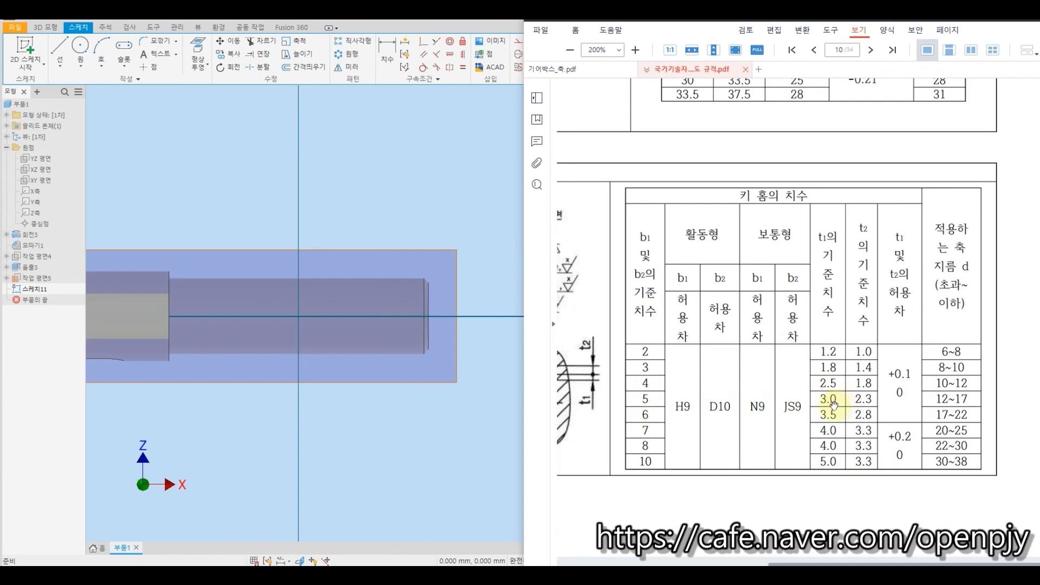
left_click(124, 46)
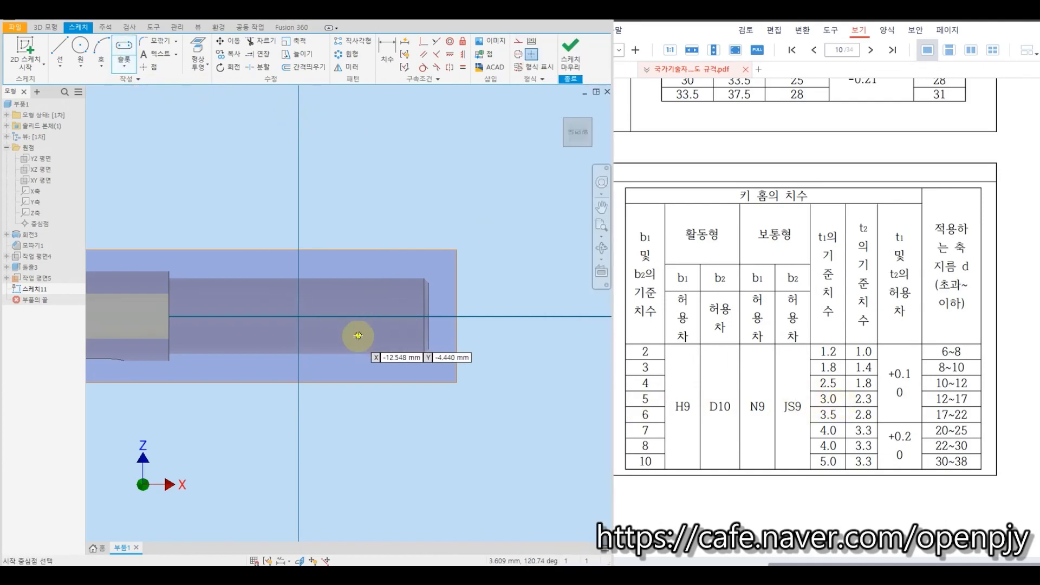
left_click(327, 315)
left_click(384, 315)
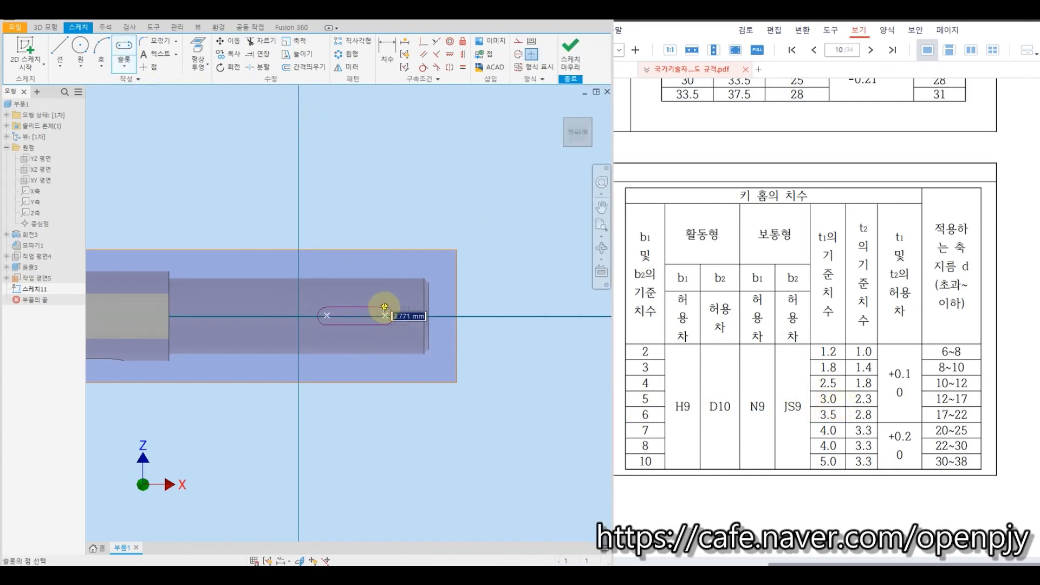
left_click(383, 303)
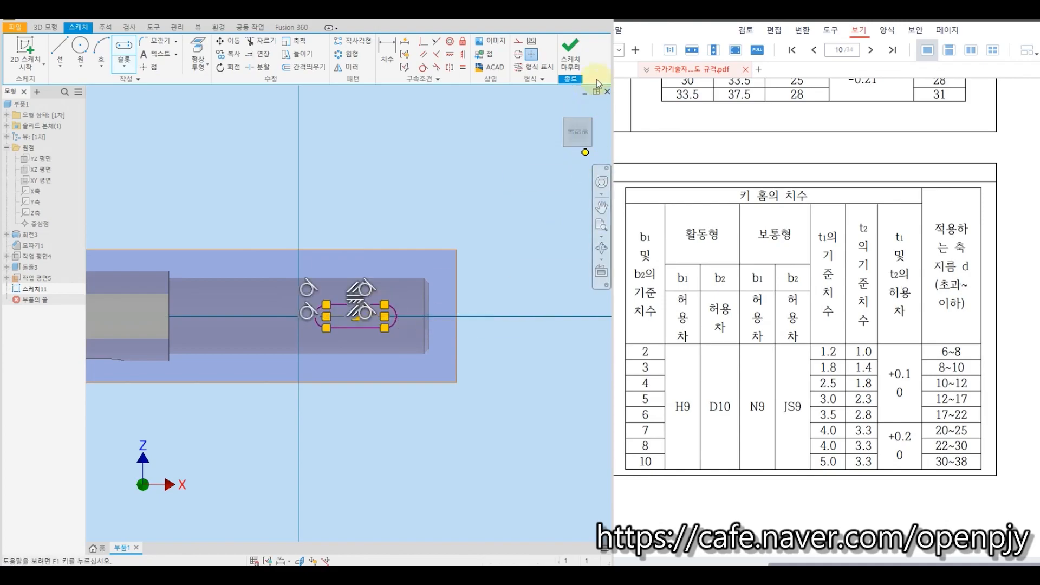
- Check the gearbox shaft drawing and dimension the slot's outer arc centre 11 mm from the chamfer edge at the shaft's end
left_click(616, 69)
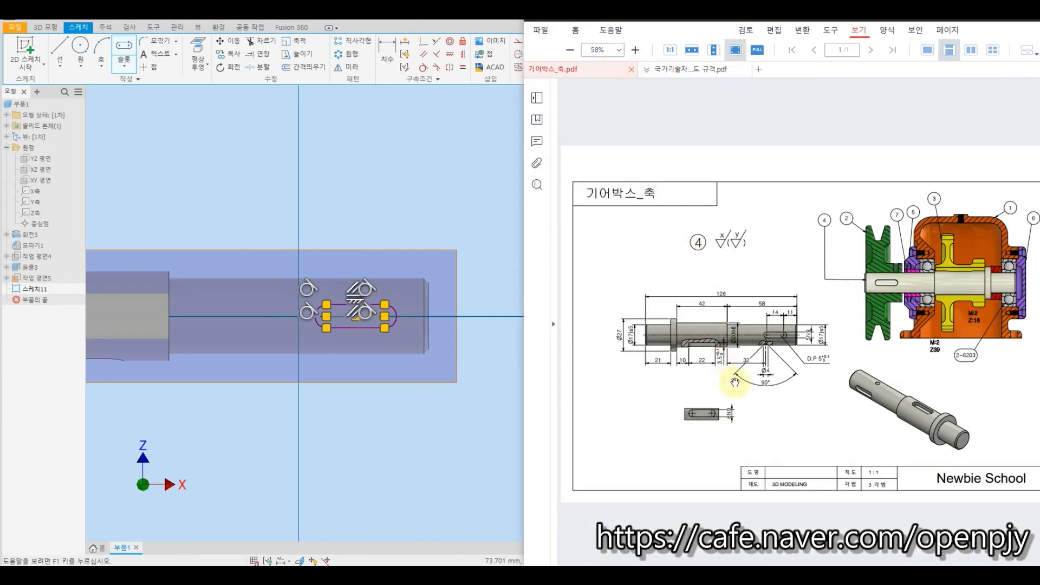
left_click(386, 54)
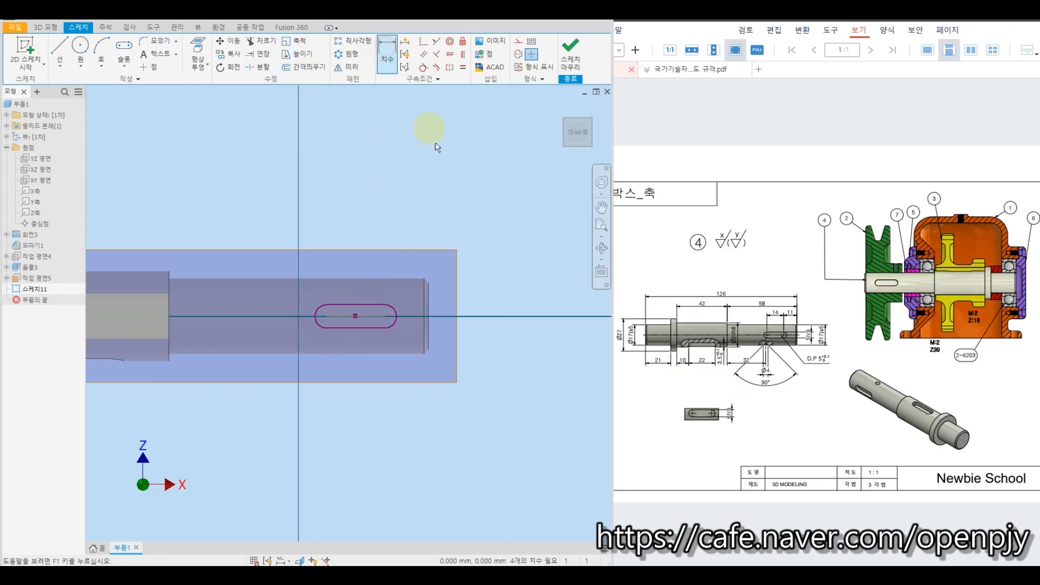
left_click(426, 309)
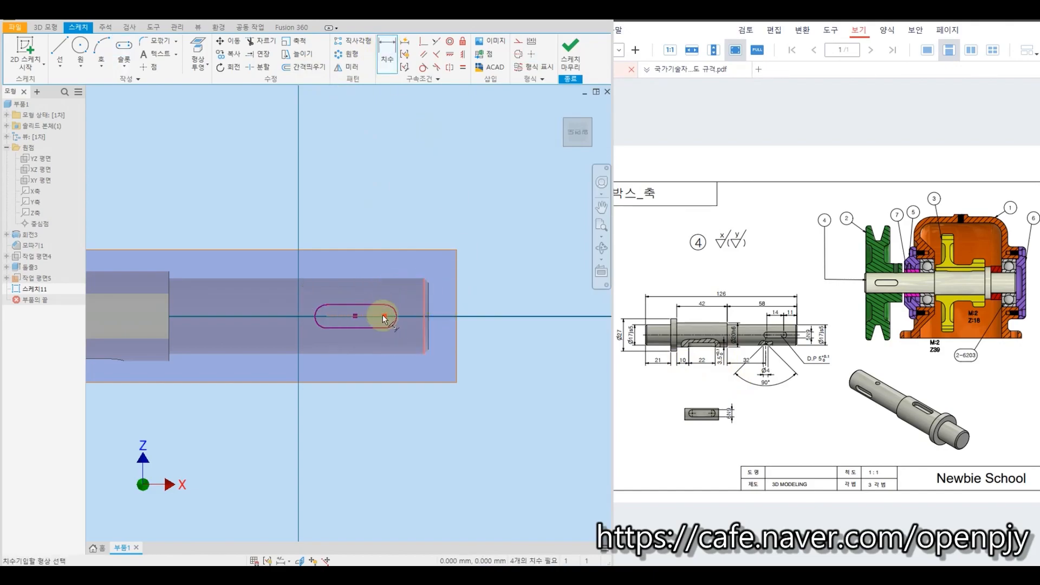
left_click(408, 261)
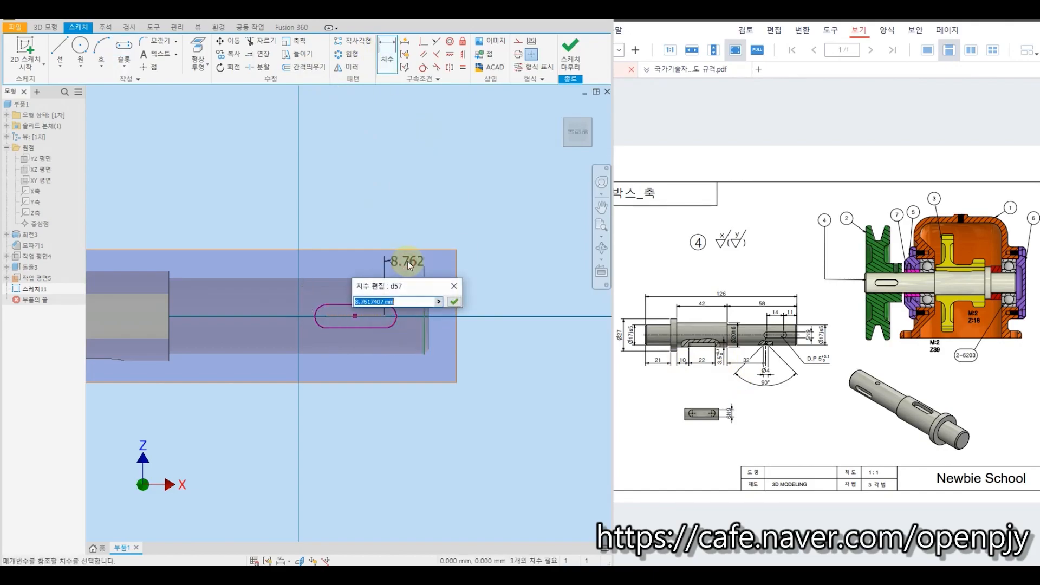
type("11")
key("Return")
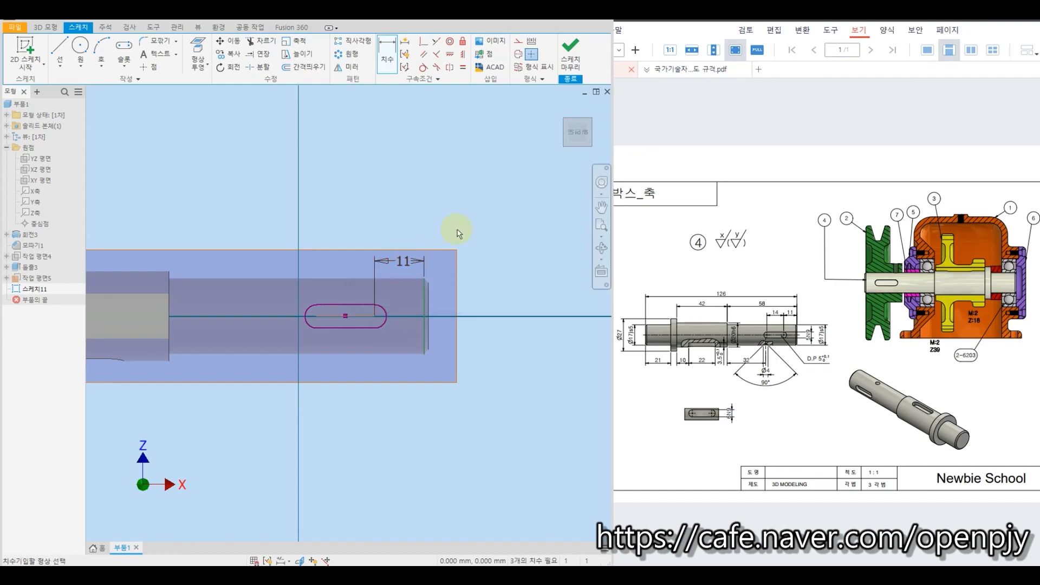
- Dimension the slot's centre-to-centre length as 14 mm and its width as 5 mm
left_click(330, 316)
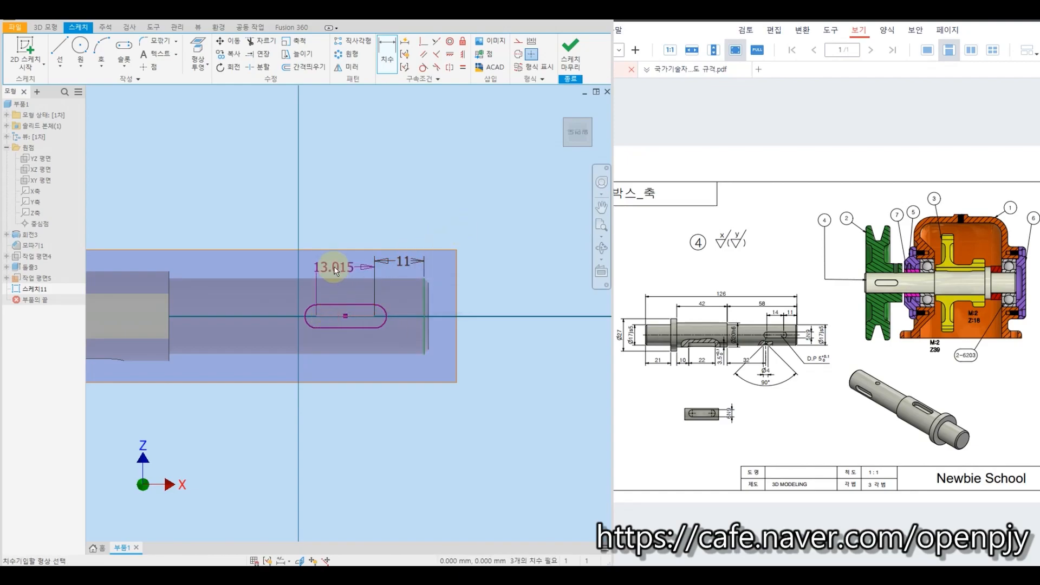
left_click(340, 266)
type("14")
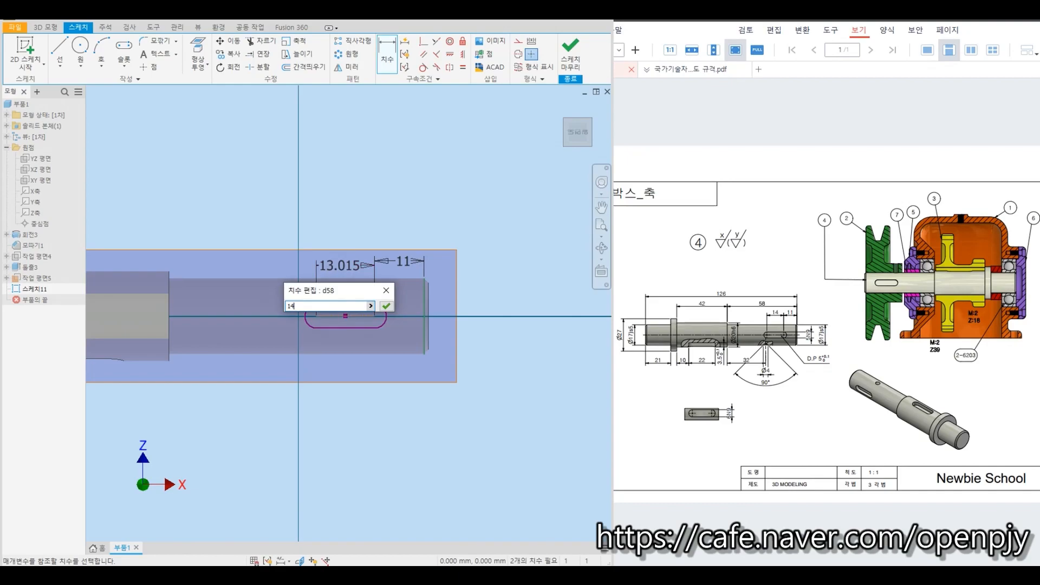
key("Return")
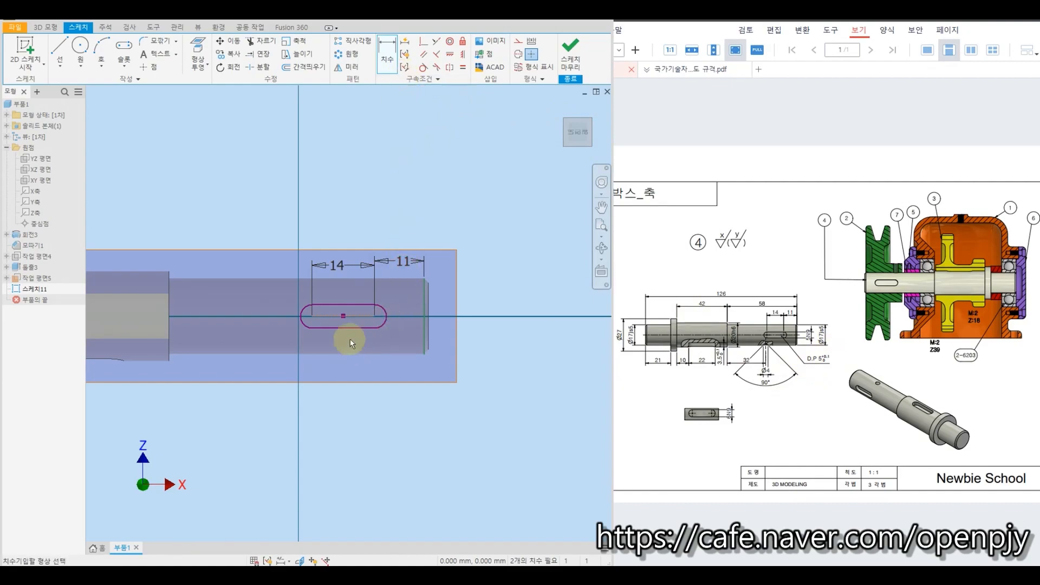
left_click(362, 328)
left_click(360, 305)
left_click(408, 311)
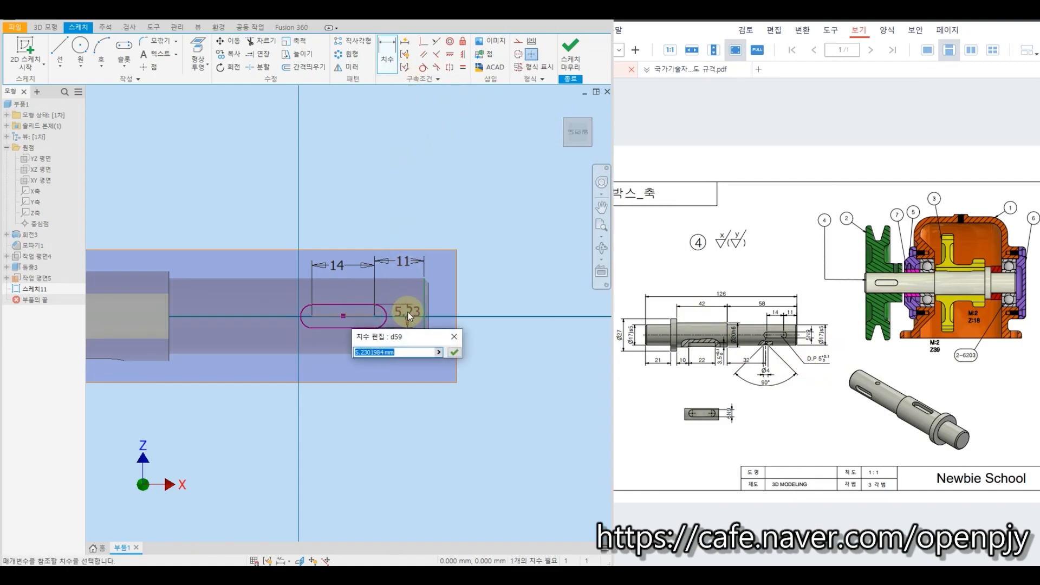
key("Return")
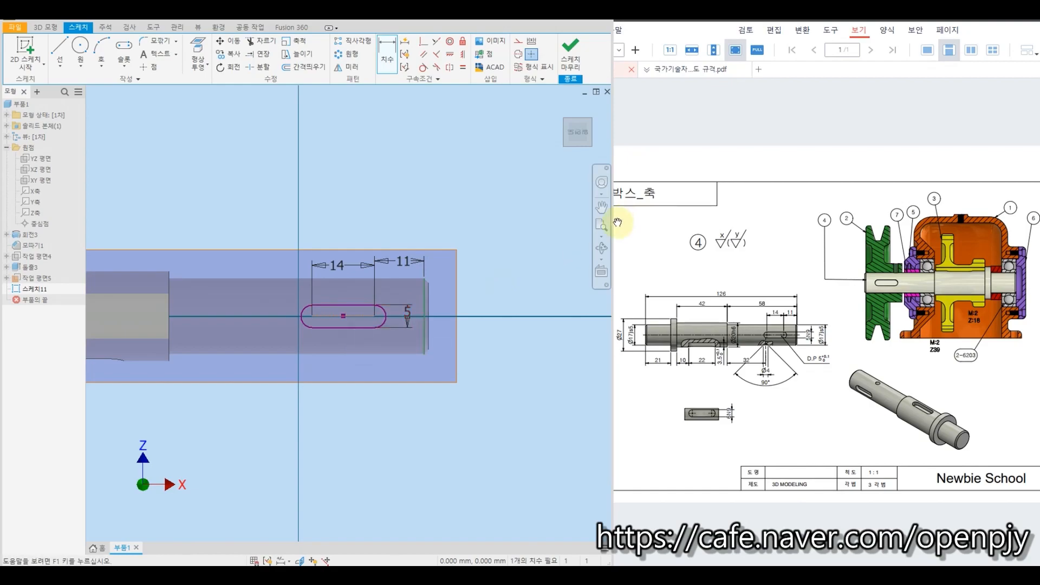
- Constrain the slot's centre line coincident with the axis point on the flange face to fully constrain the sketch
left_click(423, 42)
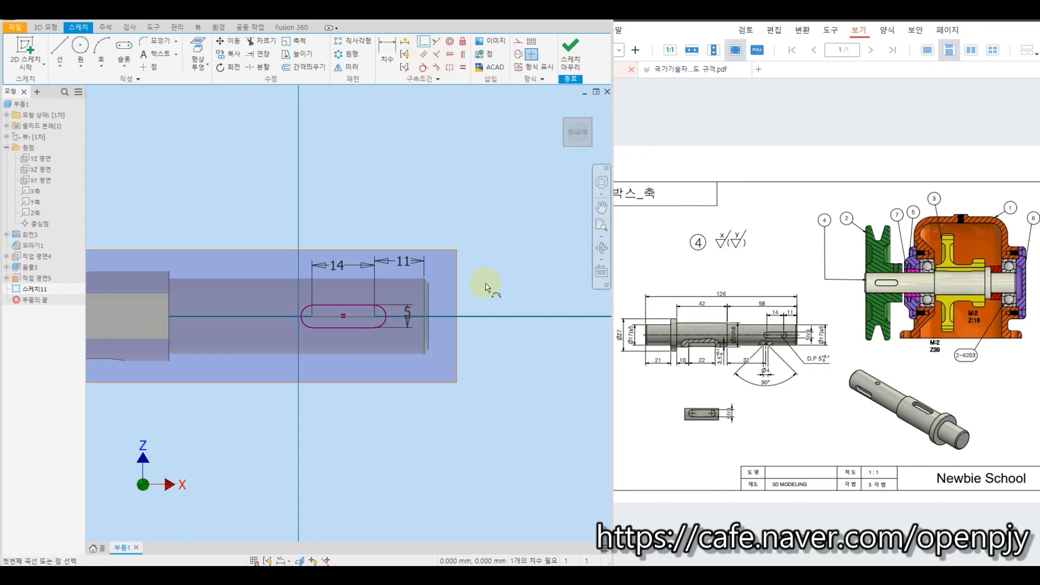
left_click(328, 318)
scroll(352, 324, "down", 3)
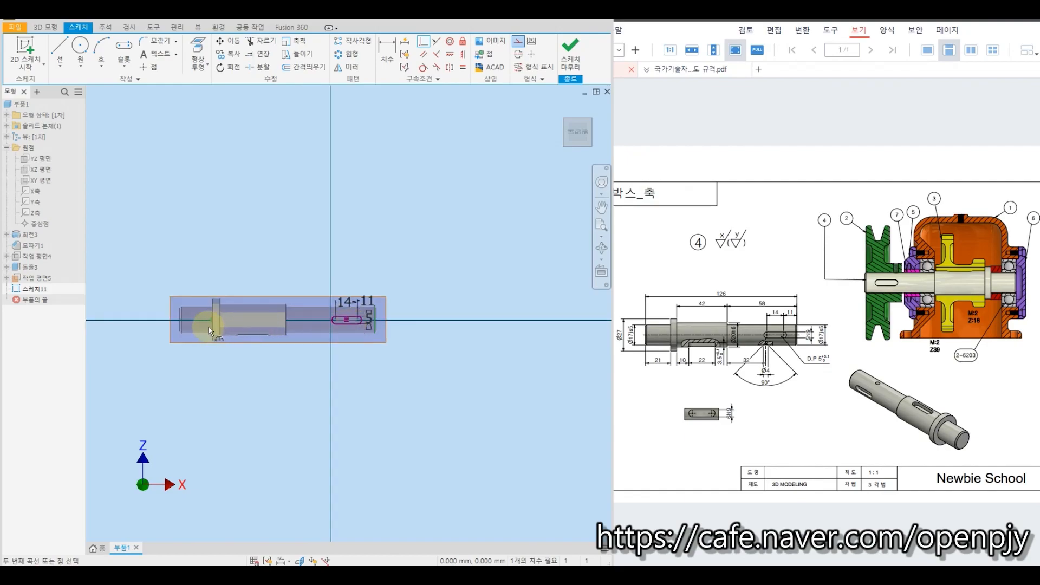
scroll(210, 330, "up", 5)
left_click(239, 291)
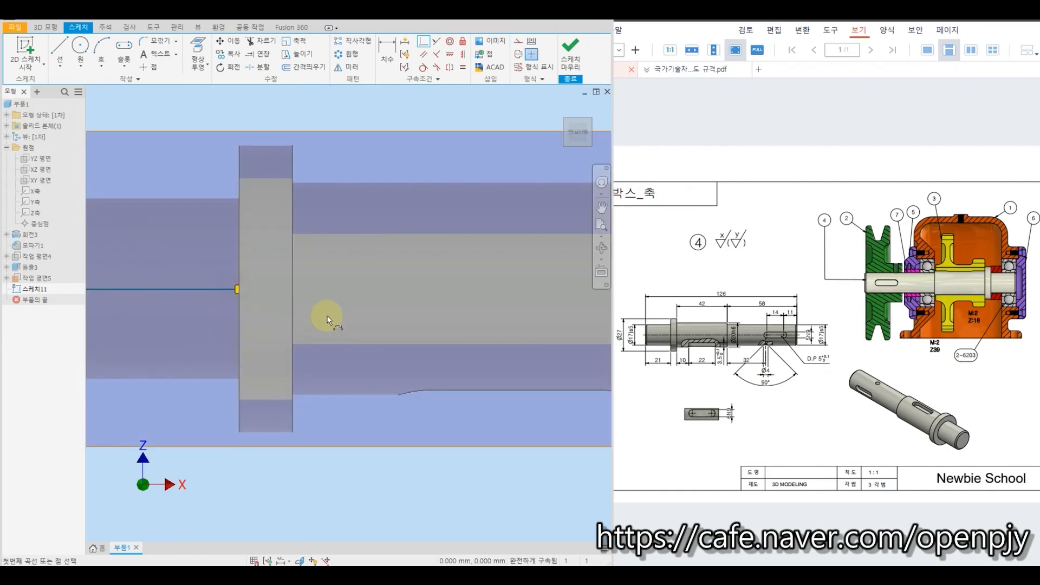
scroll(483, 348, "down", 5)
scroll(388, 348, "down", 1)
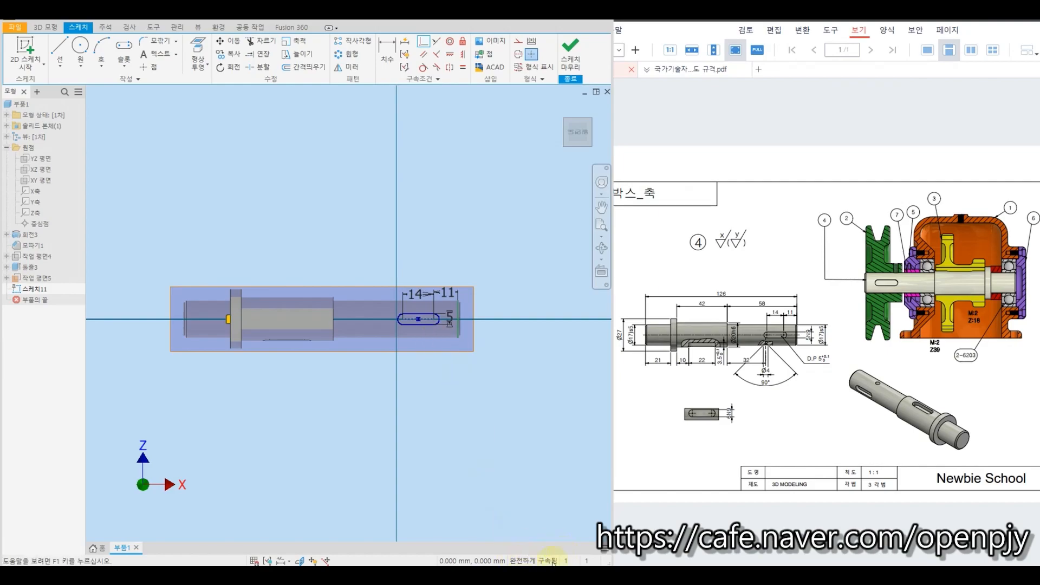
- Finish the sketch, check the groove depth in the KS standards PDF, and extrude the slot 3 mm into the shaft as a cut
left_click(570, 52)
left_click(58, 47)
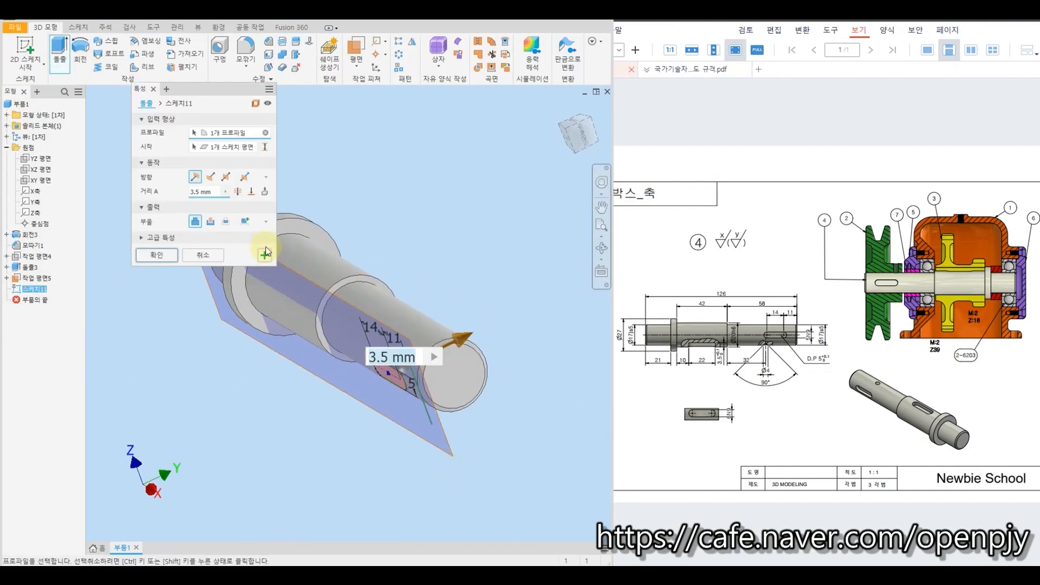
left_click(671, 69)
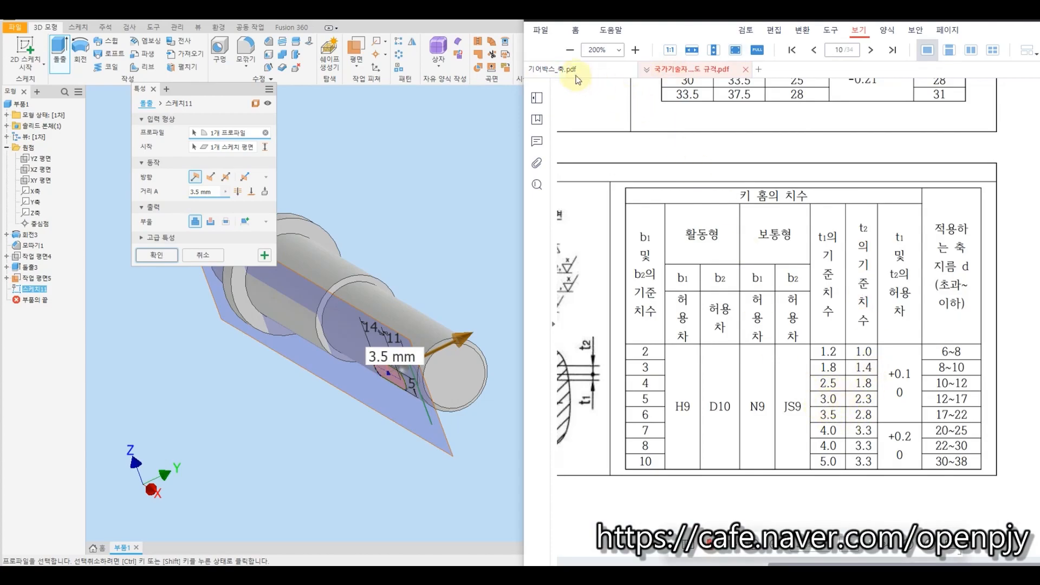
left_click(562, 72)
left_click(210, 222)
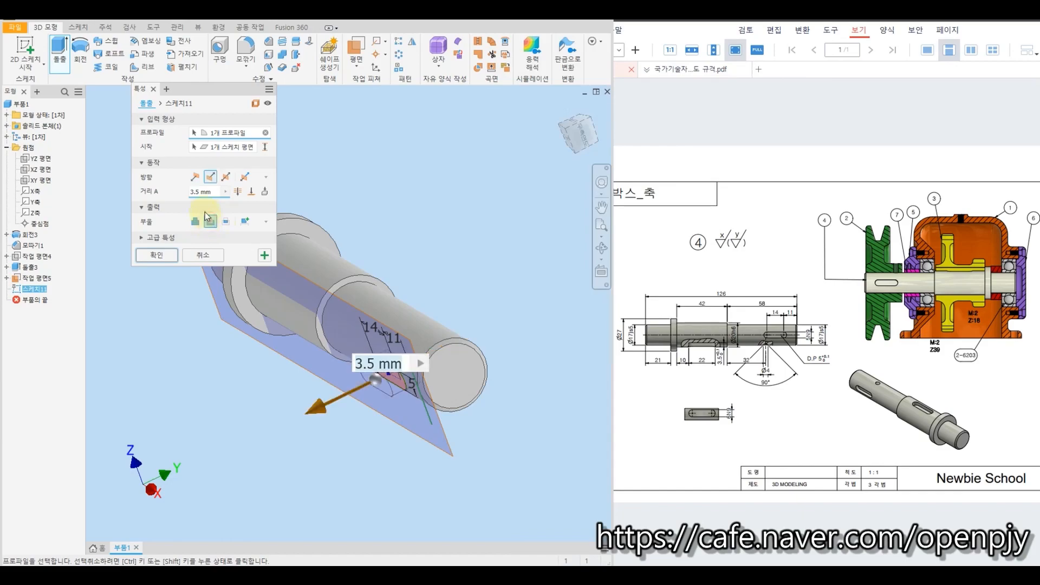
type("3")
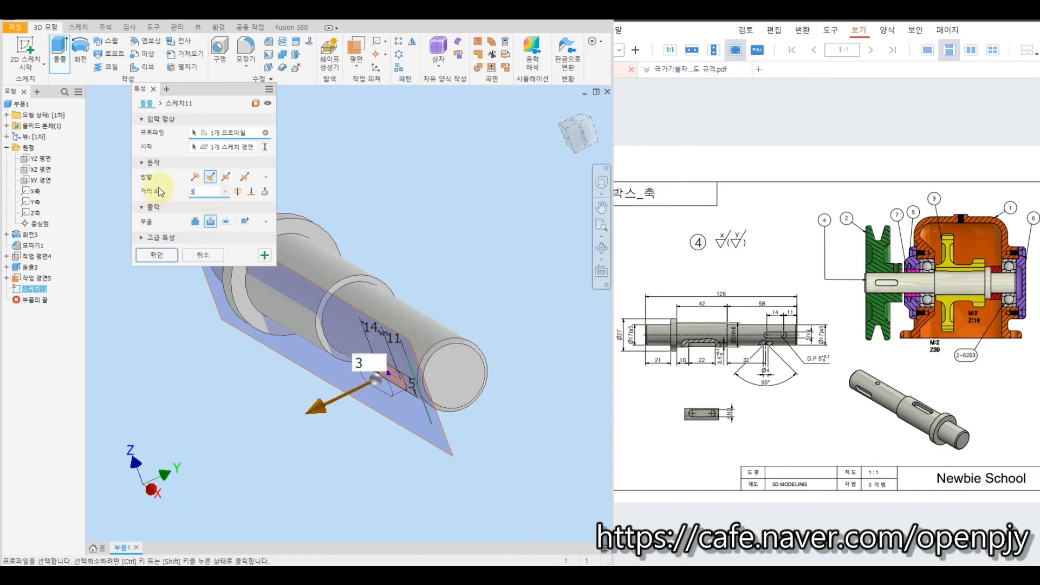
left_click(195, 177)
left_click(167, 254)
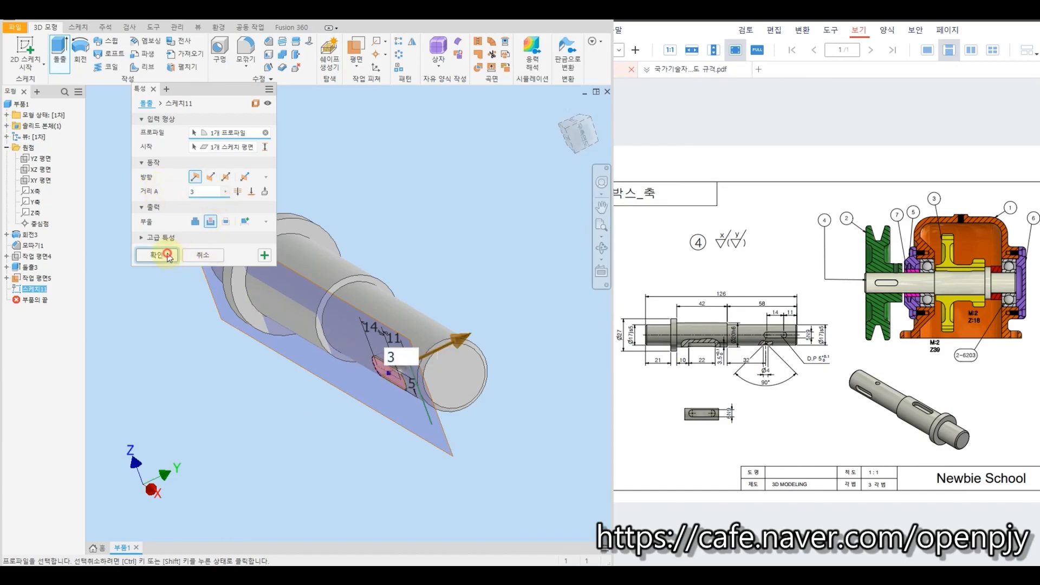
- Hide the tangent work plane, return to the home view, and inspect both keyways from below
right_click(441, 289)
left_click(470, 303)
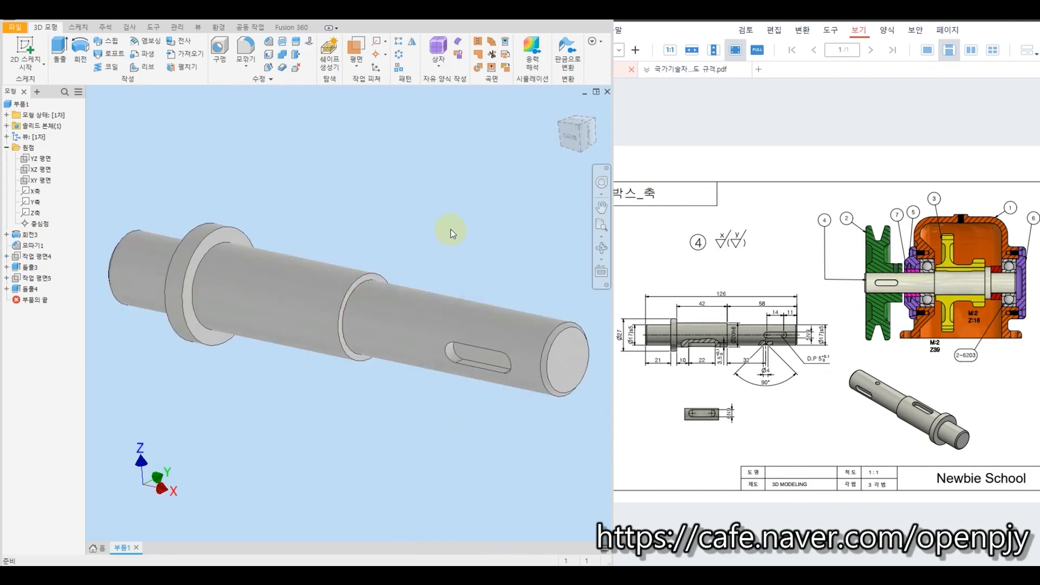
left_click(561, 110)
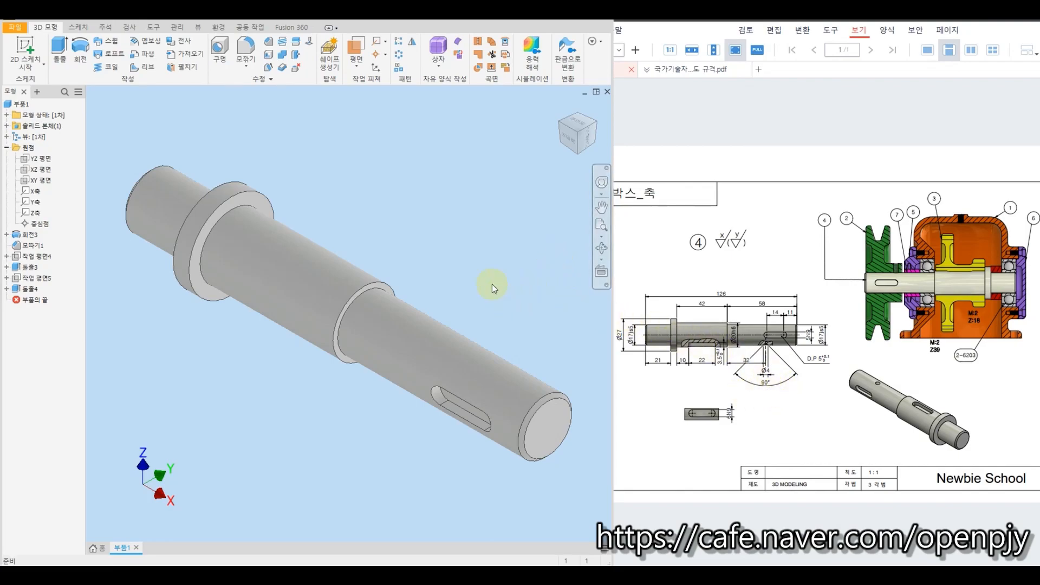
mouse_move(453, 273)
middle_mouse_down("shift")
mouse_move(460, 236)
mouse_move(464, 274)
middle_mouse_up("shift")
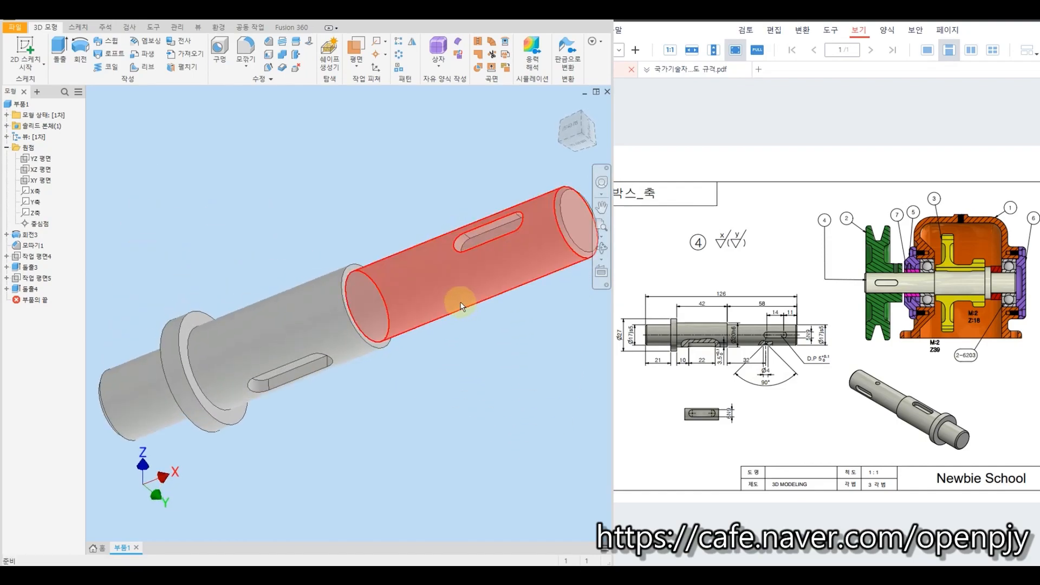
left_click(460, 305)
left_click(478, 317)
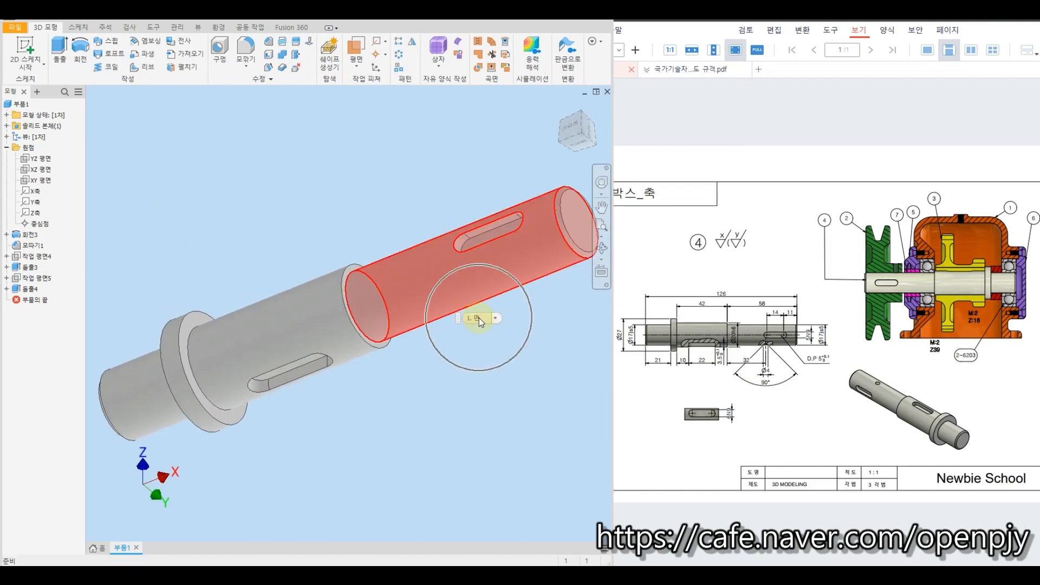
- Start a sketch on the XZ plane and project the shaft's cut edges into it
left_click(37, 174)
right_click(38, 173)
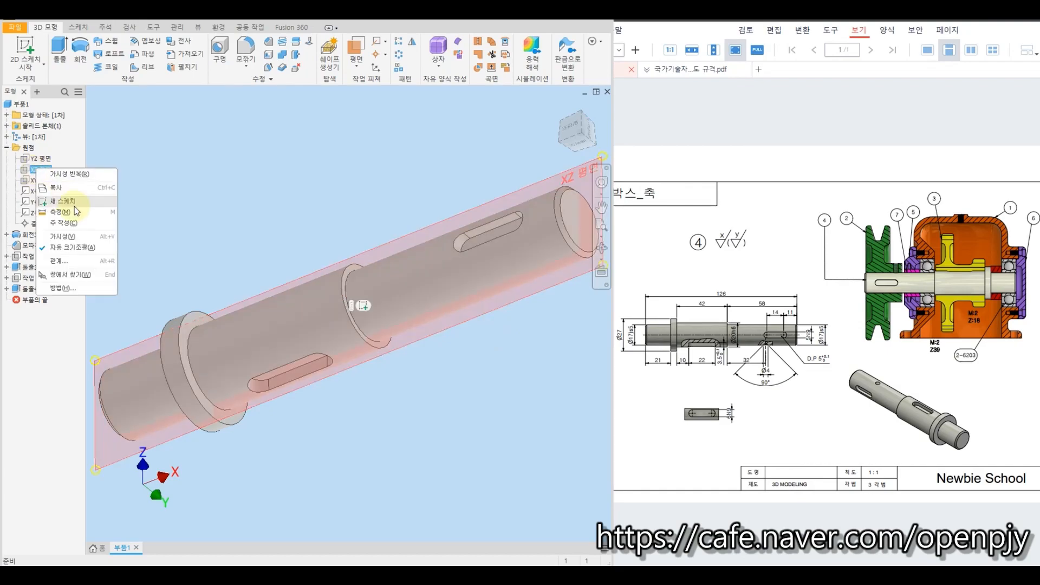
left_click(63, 206)
left_click(205, 66)
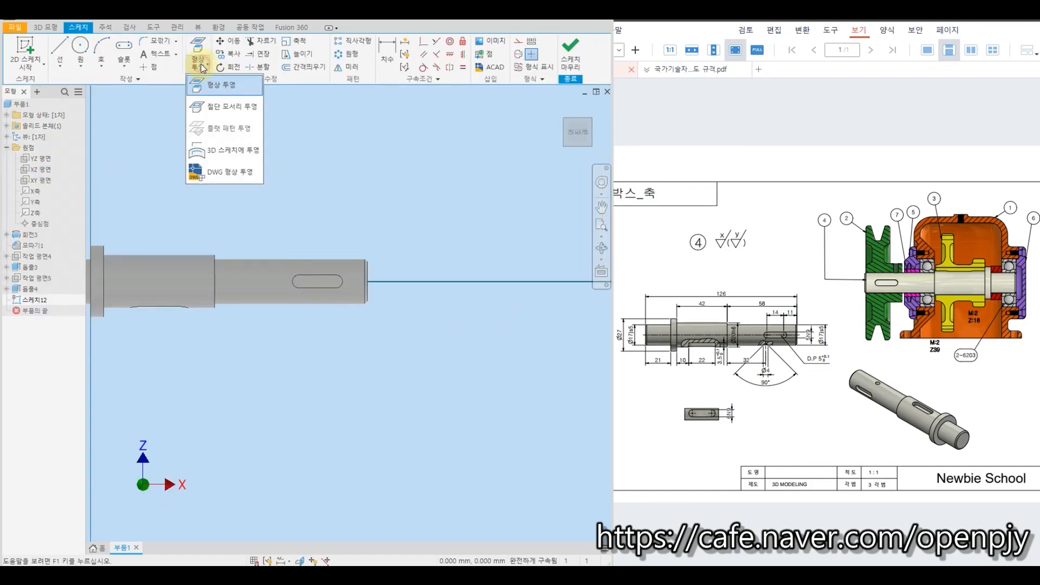
left_click(222, 108)
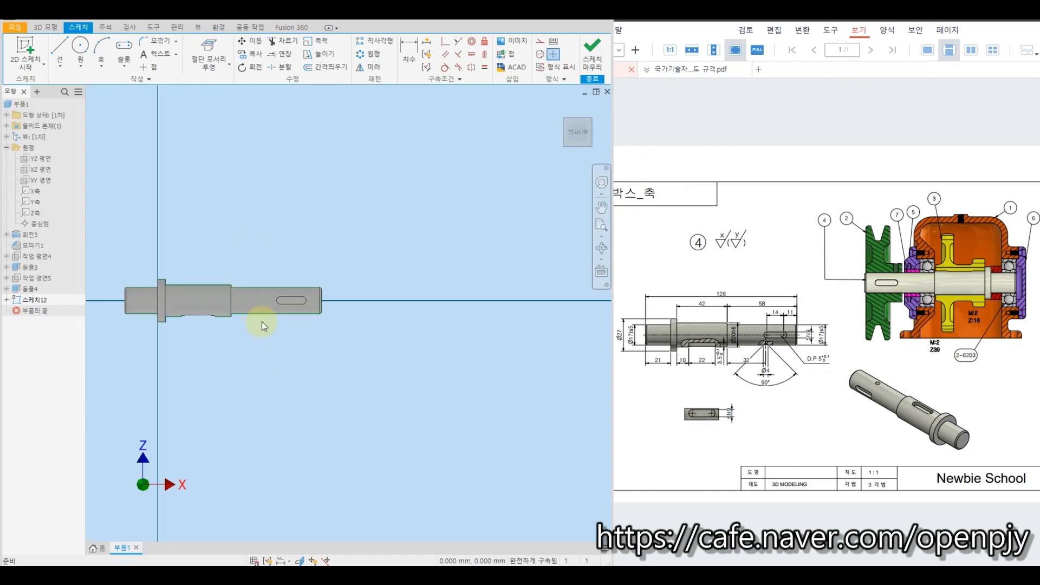
- Draw a closed right-triangle profile with lines across the lower edge of the 17 mm section, just inboard of the keyway
scroll(265, 320, "up", 4)
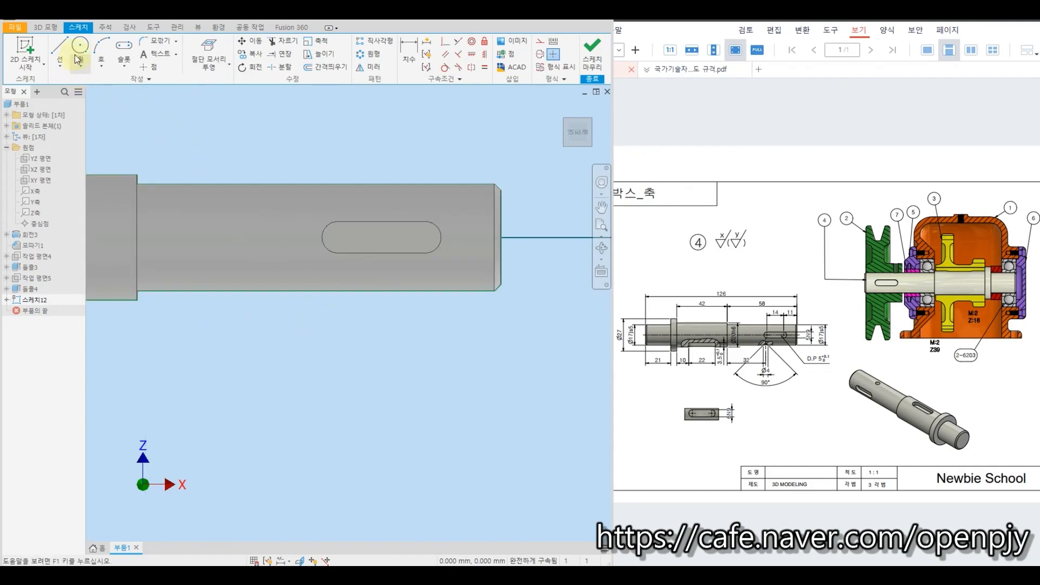
left_click(60, 46)
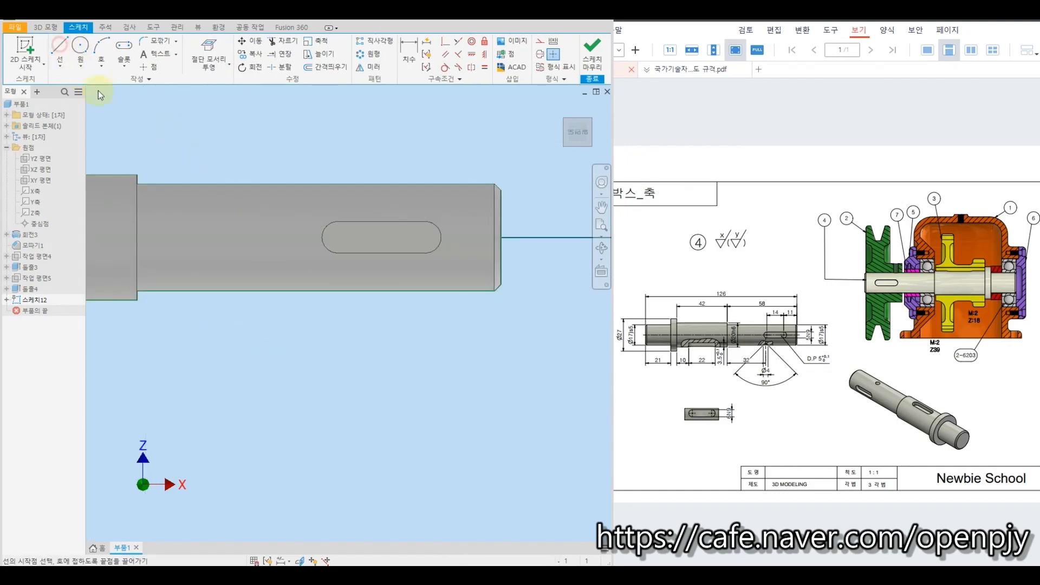
left_click(311, 268)
left_click(276, 305)
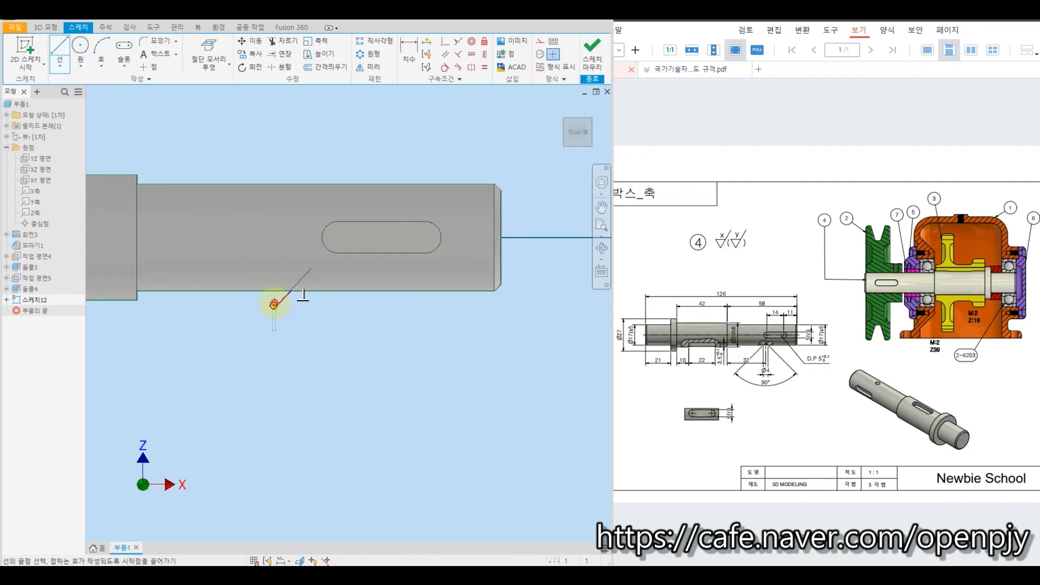
left_click(313, 305)
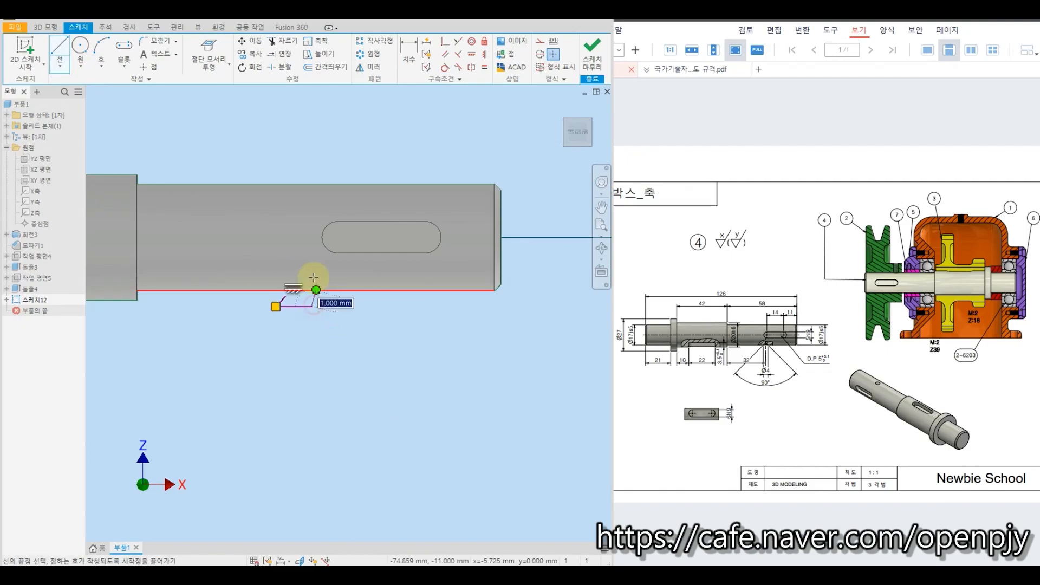
left_click(292, 290)
- Change the visual style to wireframe with hidden edges and check the triangular profile against the shaft outline
left_click(198, 28)
left_click(186, 51)
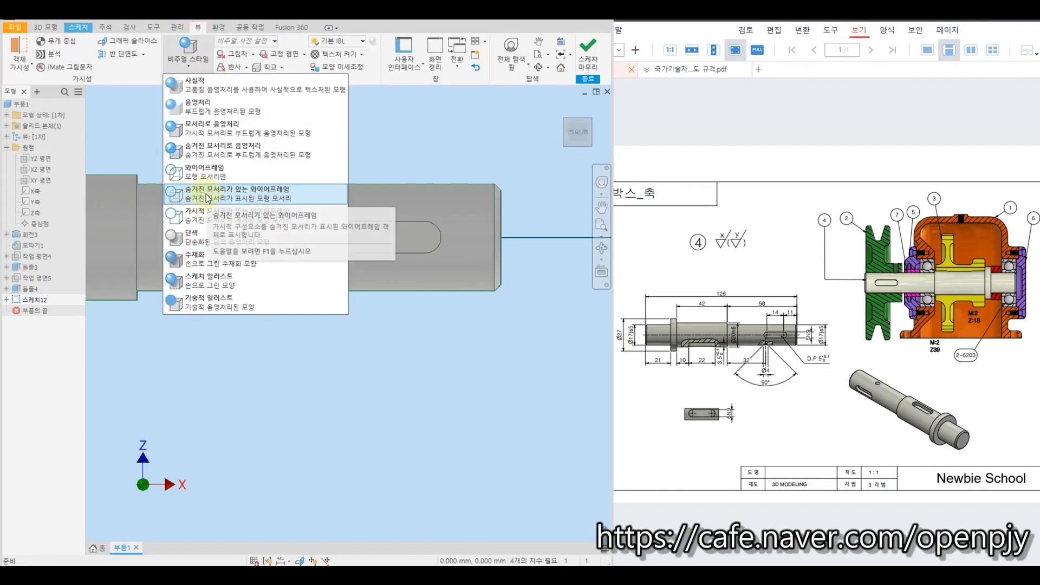
left_click(199, 202)
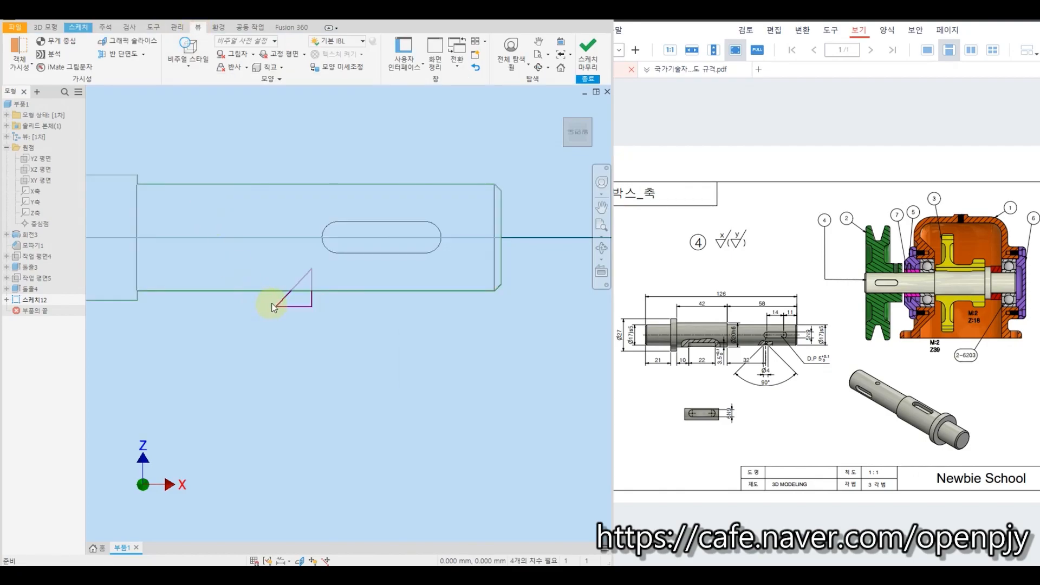
scroll(271, 304, "down", 3)
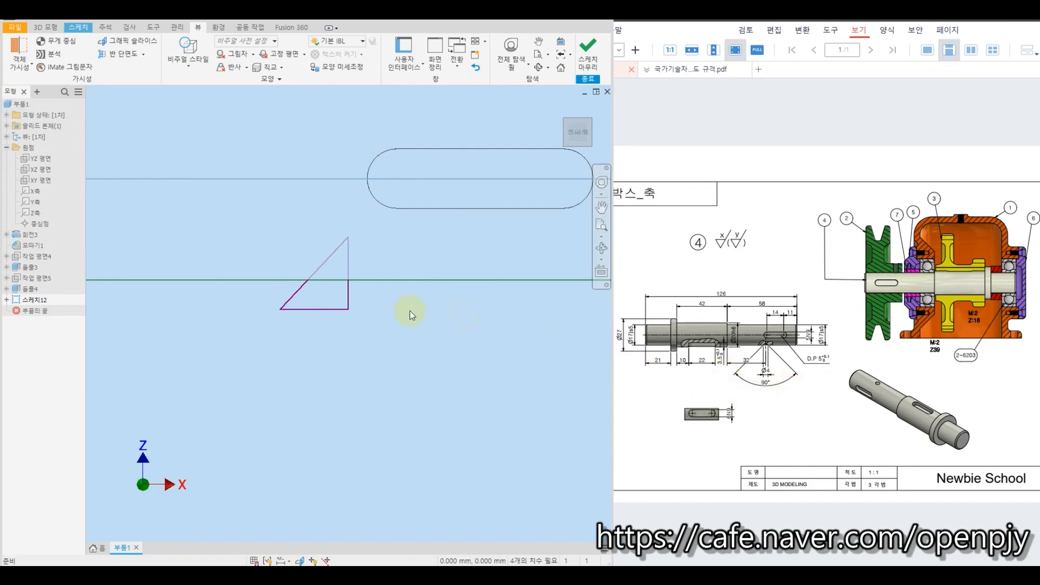
scroll(411, 311, "up", 5)
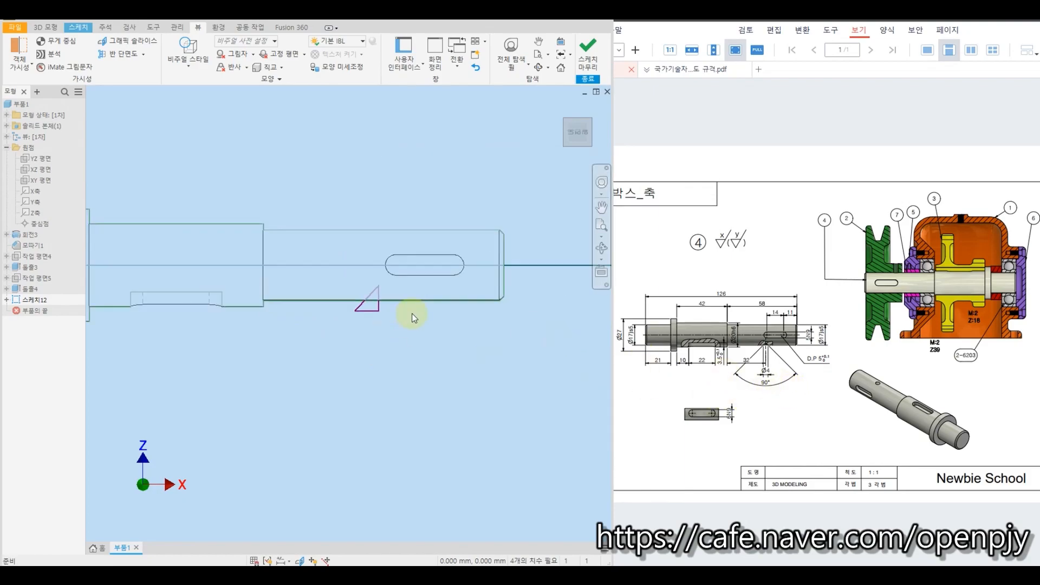
- Dimension the triangle's vertical side 32 mm from the shoulder where the 17 mm section begins
left_click(78, 27)
left_click(410, 57)
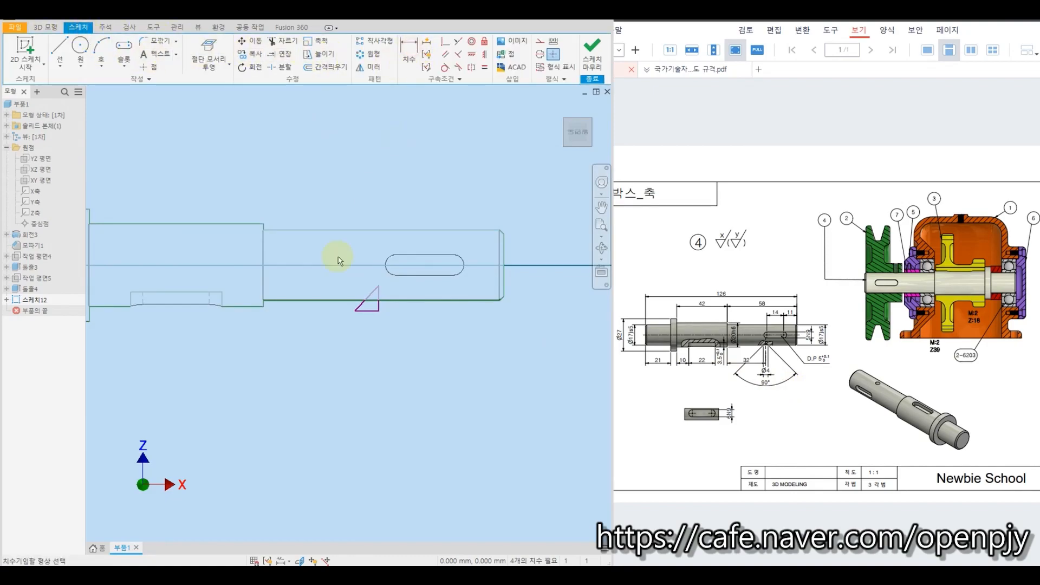
left_click(264, 281)
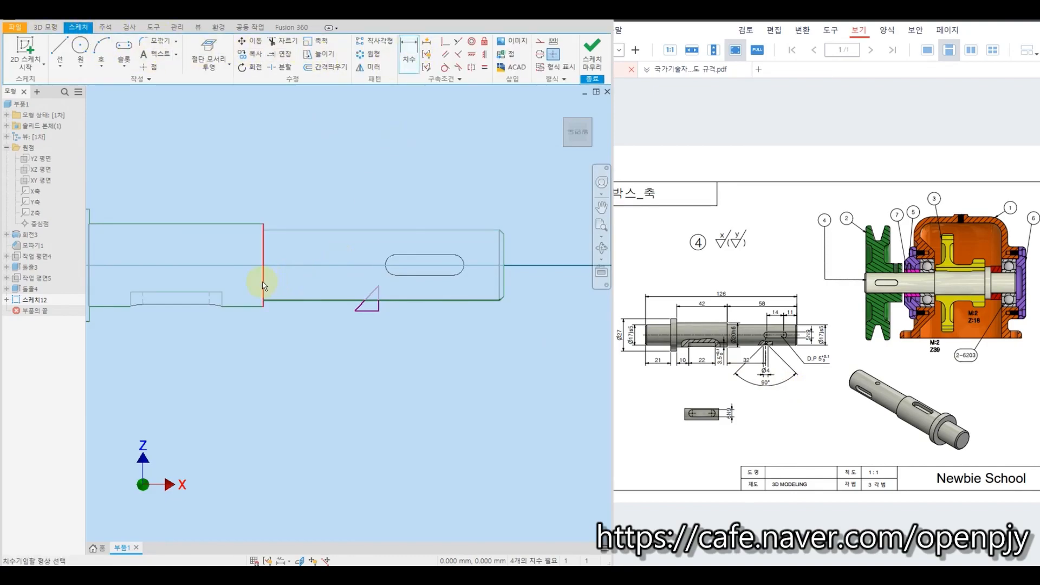
left_click(379, 306)
left_click(327, 347)
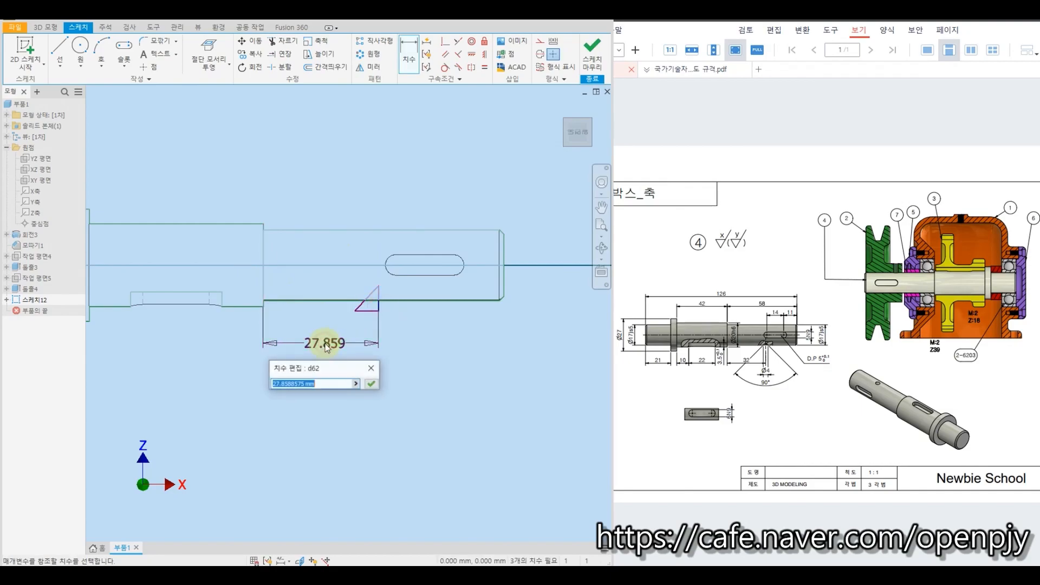
type("32")
key("Return")
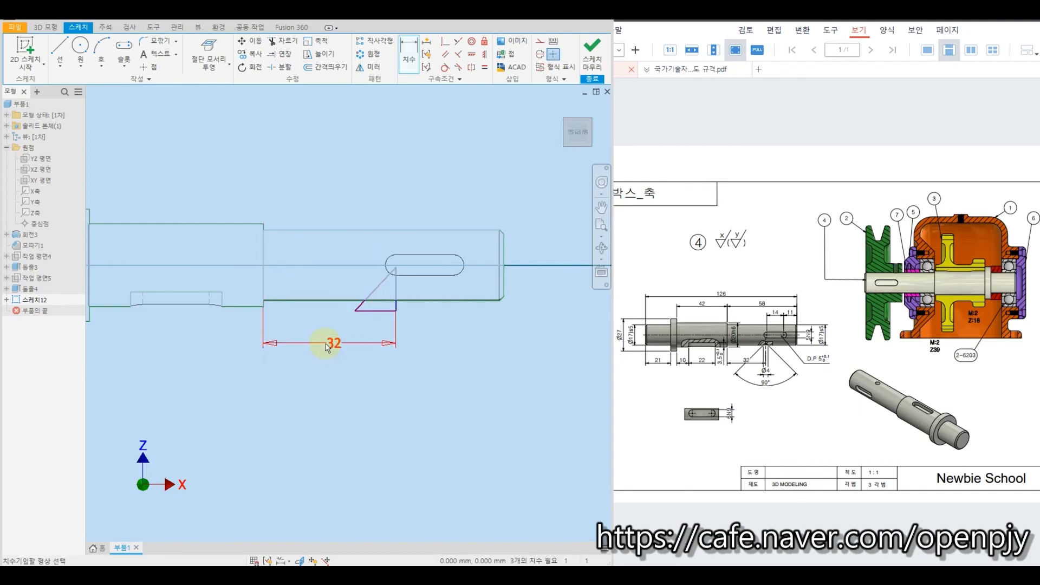
- Dimension the triangle's horizontal base and set its length to 2 mm
left_click(384, 312)
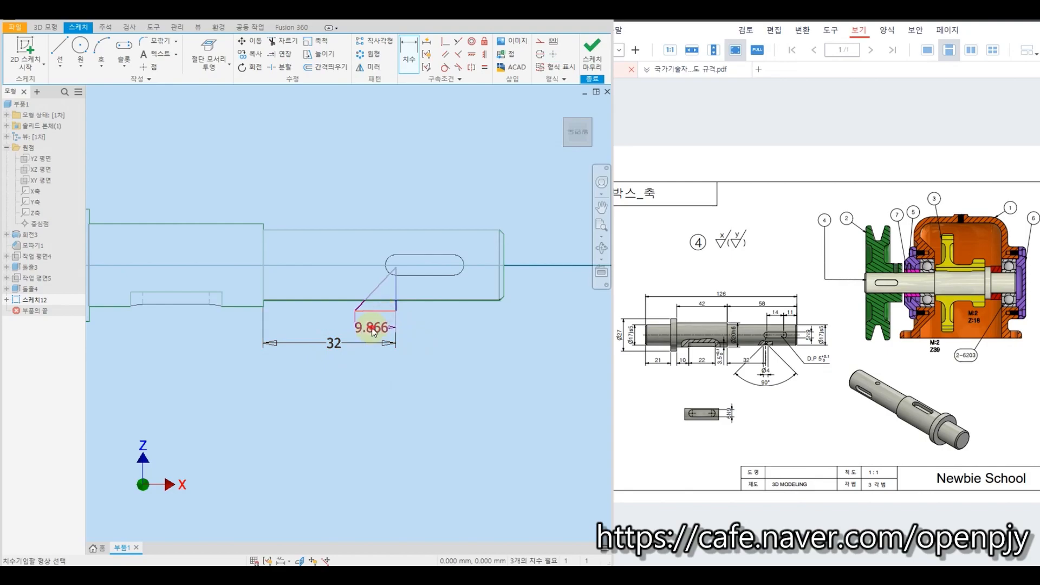
left_click(372, 327)
type("2")
key("Return")
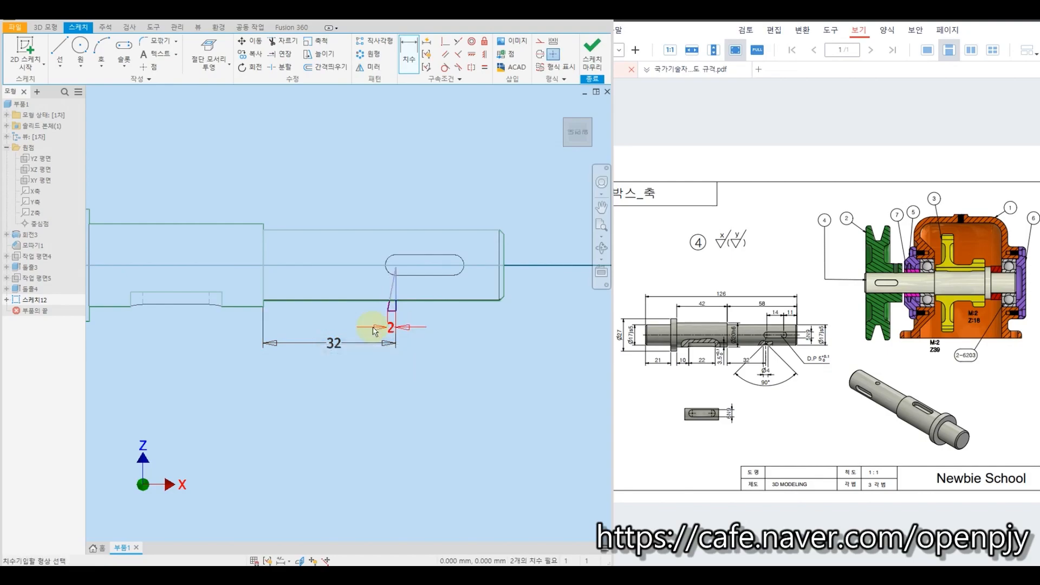
- Add a 45° angle dimension between the triangle's vertical side and its sloped side
scroll(412, 302, "up", 4)
scroll(407, 304, "down", 5)
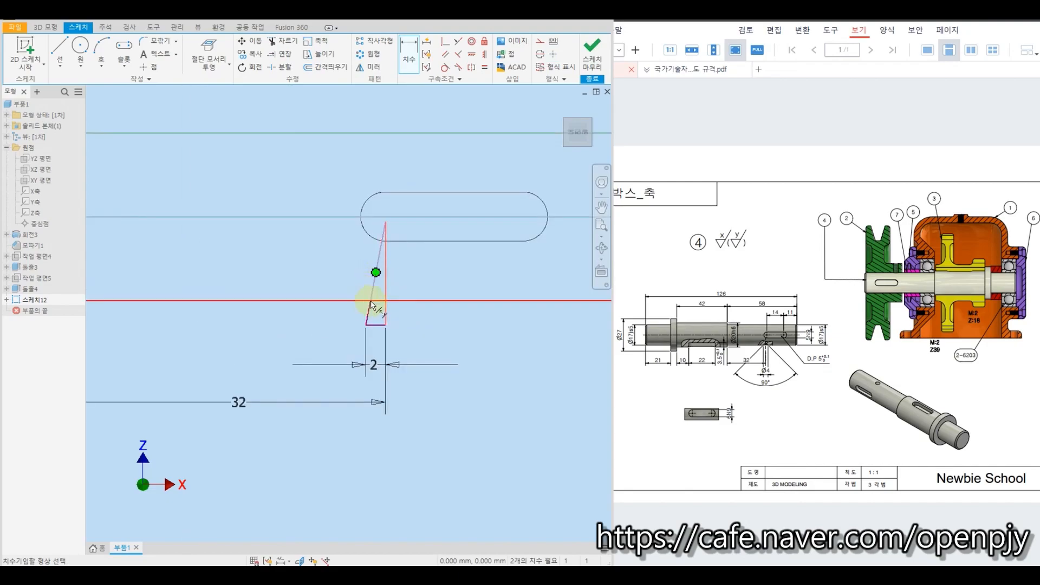
key("Escape")
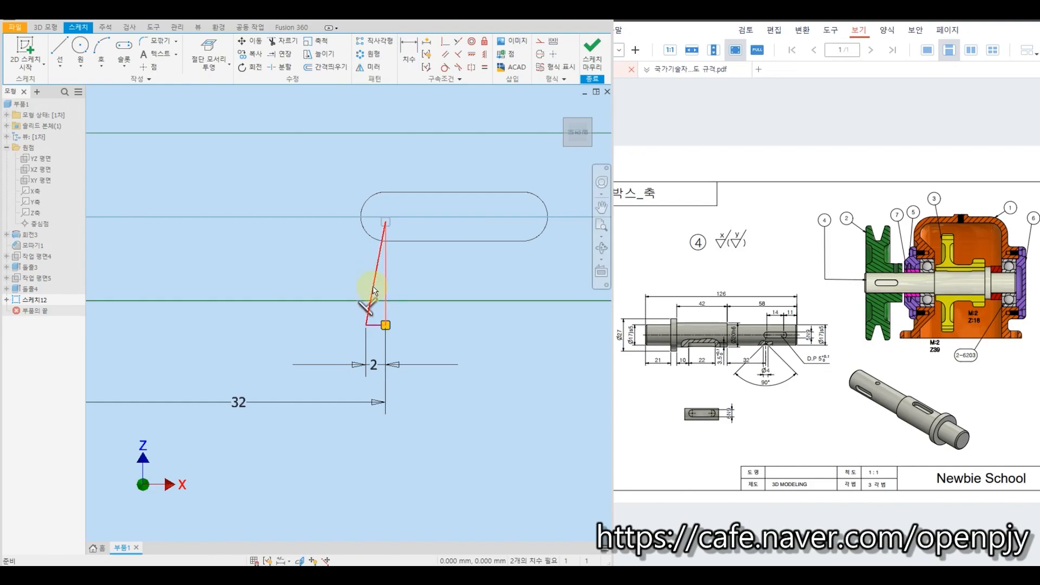
key("d")
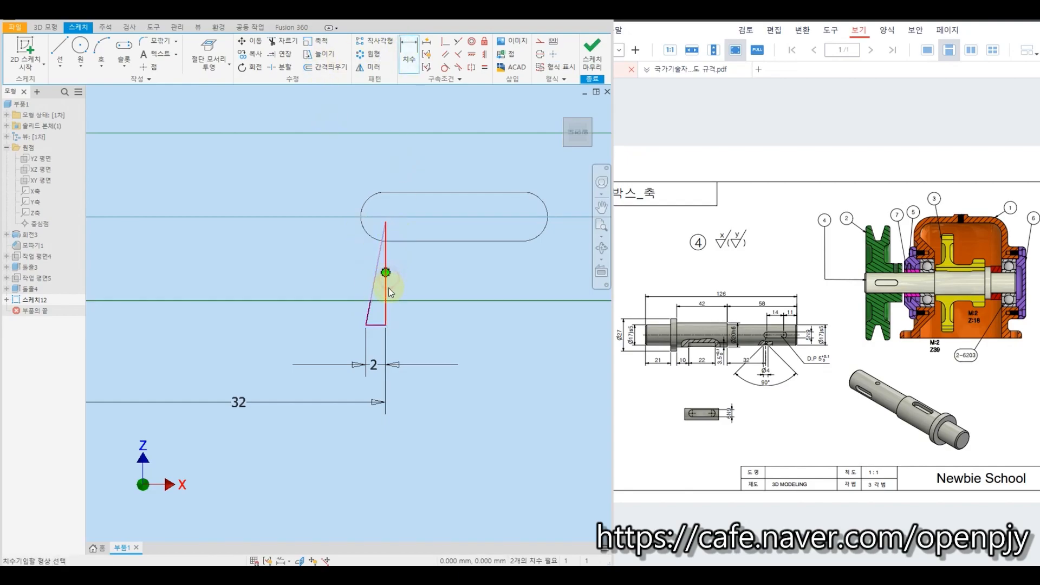
key("Escape")
left_click(409, 62)
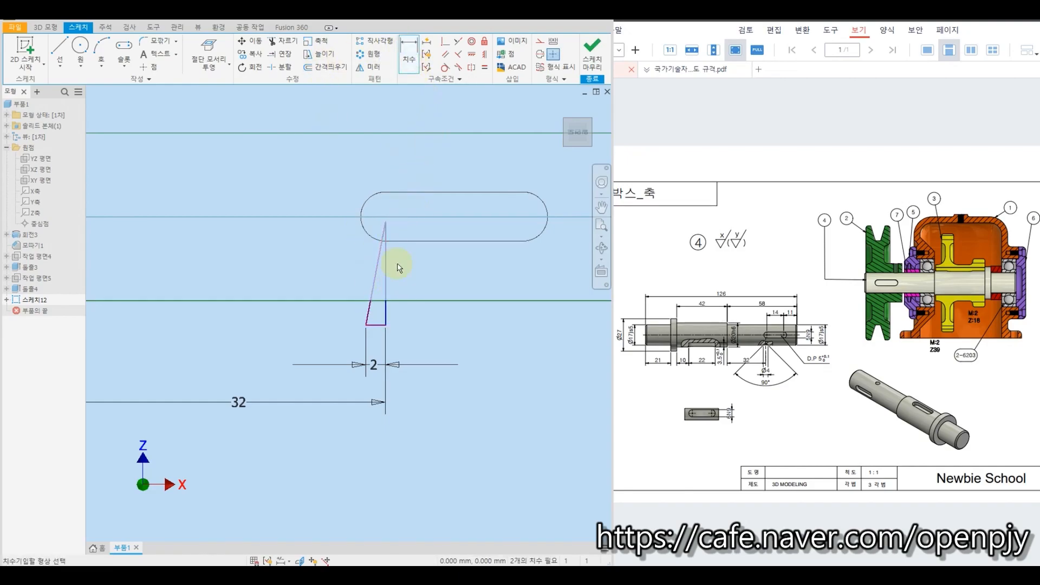
left_click(387, 293)
left_click(373, 285)
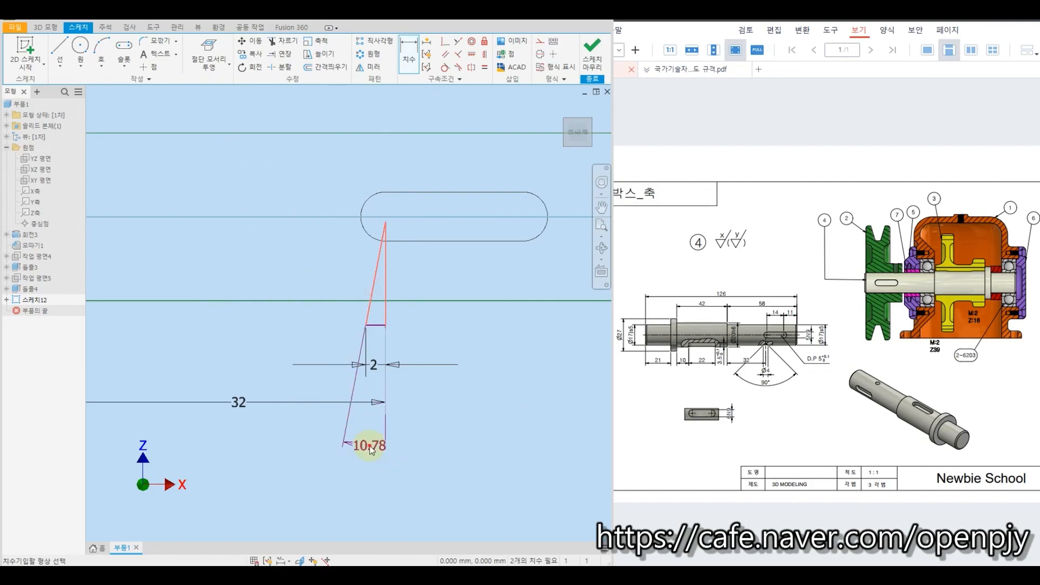
left_click(370, 448)
type("45")
key("Return")
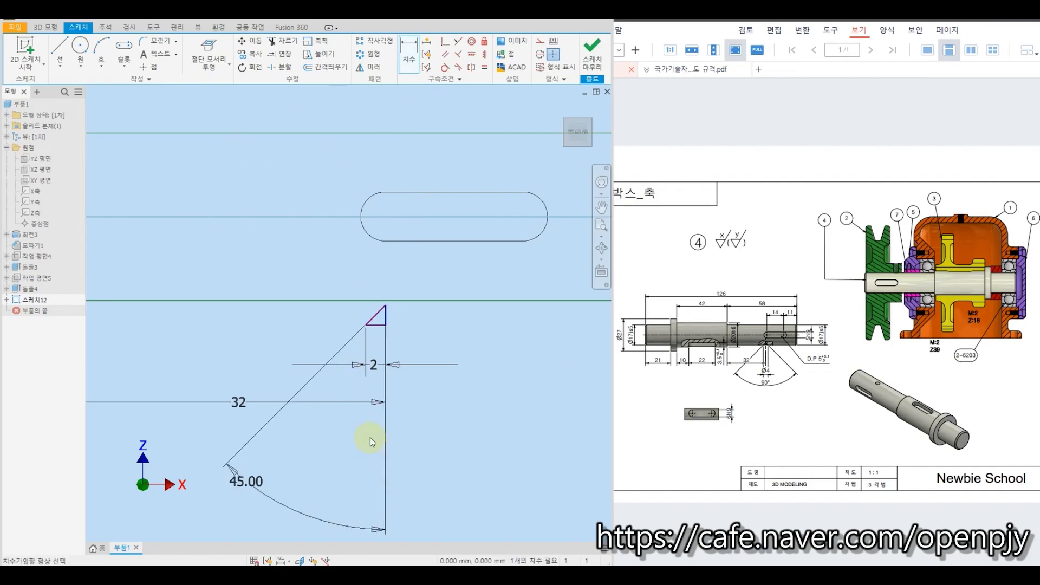
key("Escape")
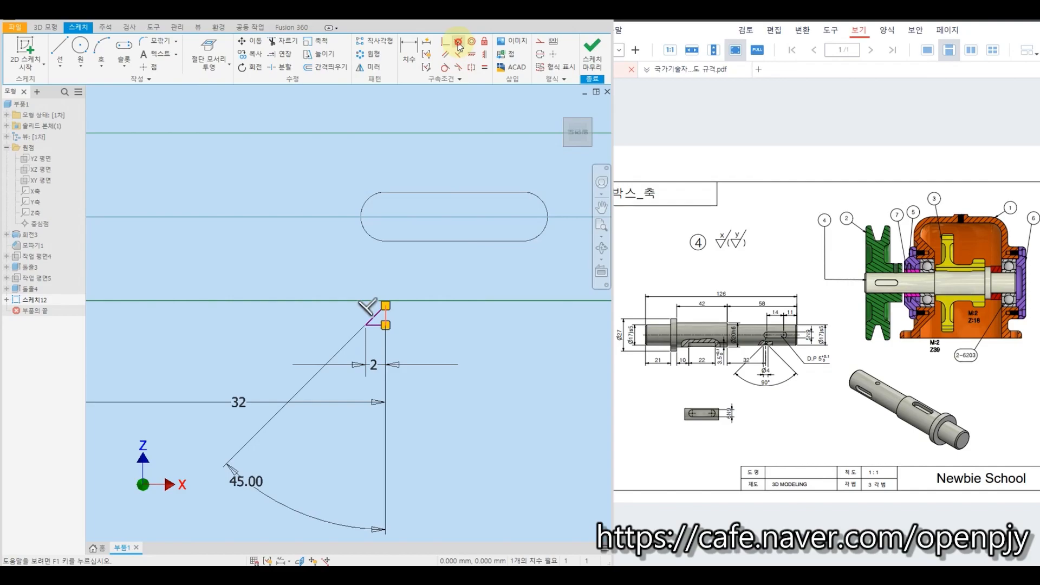
- Make the triangle's base collinear with the projected lower edge of the 17 mm section
left_click(458, 42)
left_click(414, 300)
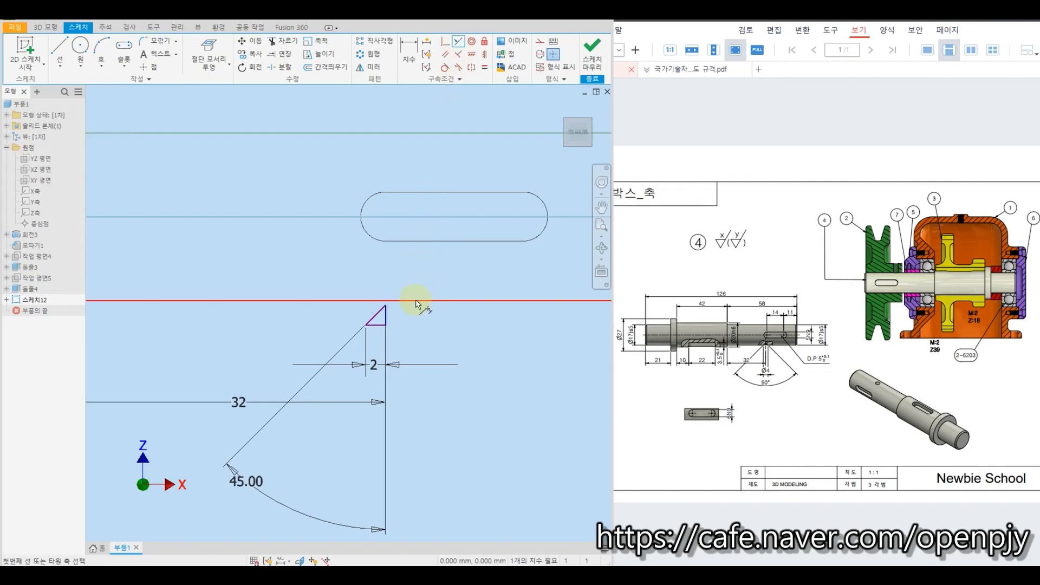
left_click(377, 325)
key("Escape")
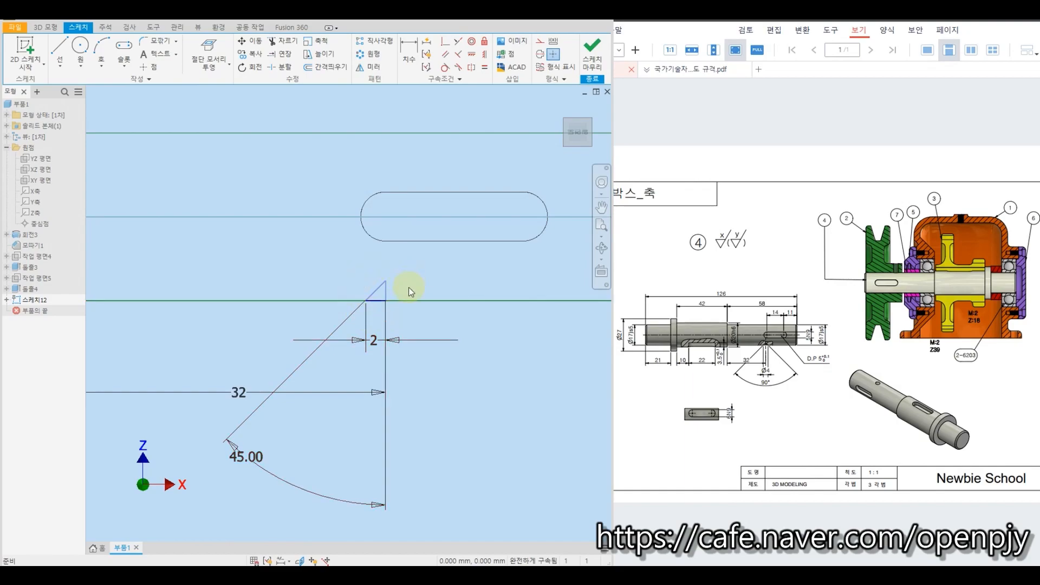
- Finish the sketch and revolve the triangle 360° around its vertical side as a cut to form the conical recess
left_click(596, 59)
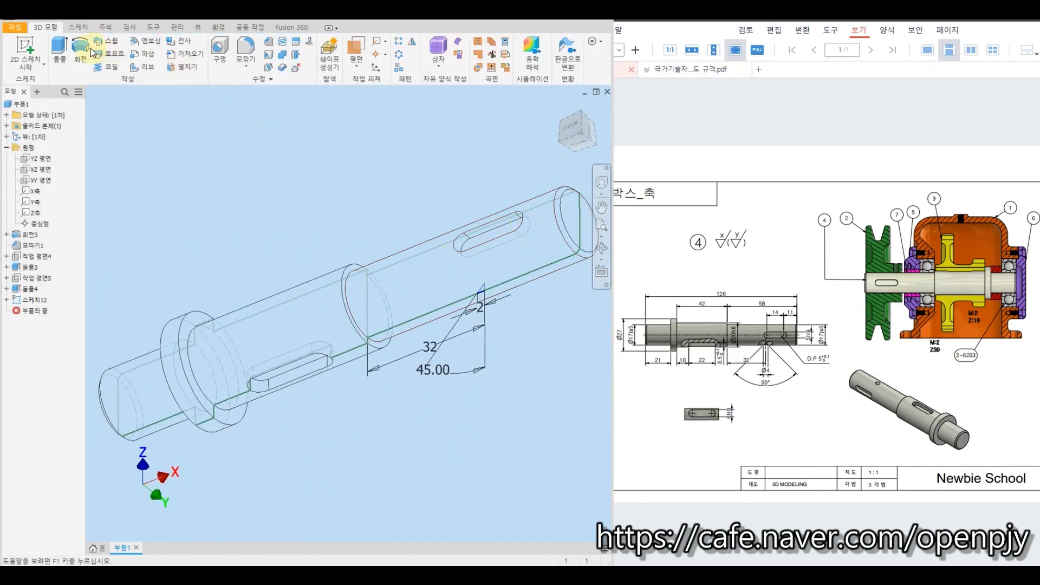
left_click(90, 50)
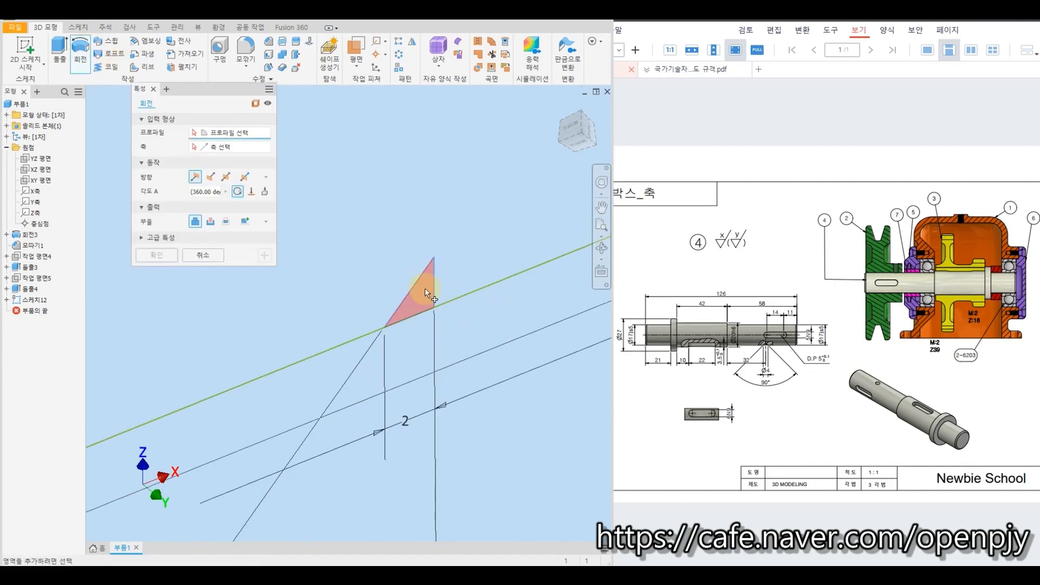
left_click(425, 291)
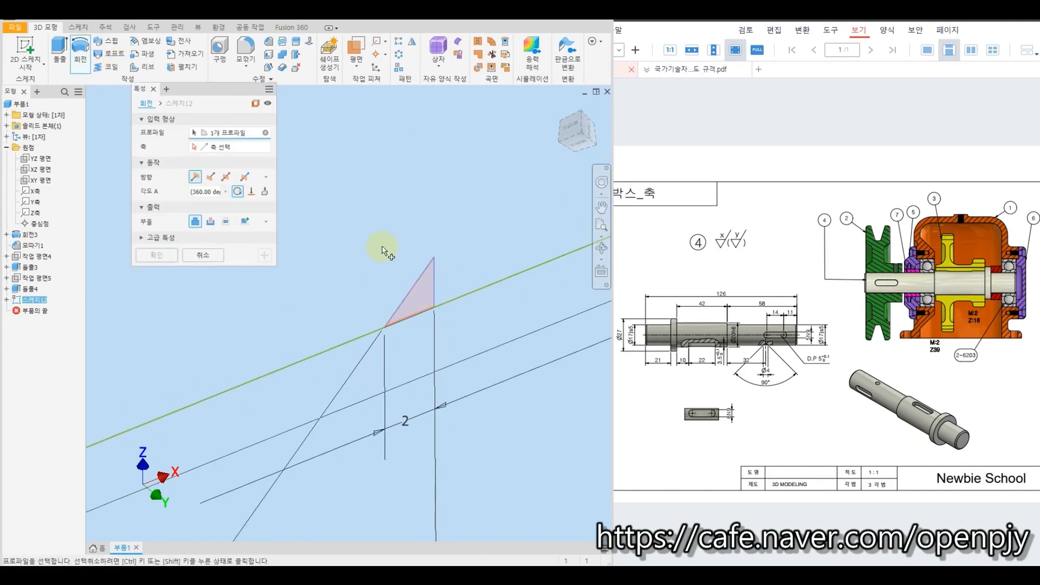
left_click(221, 148)
left_click(436, 287)
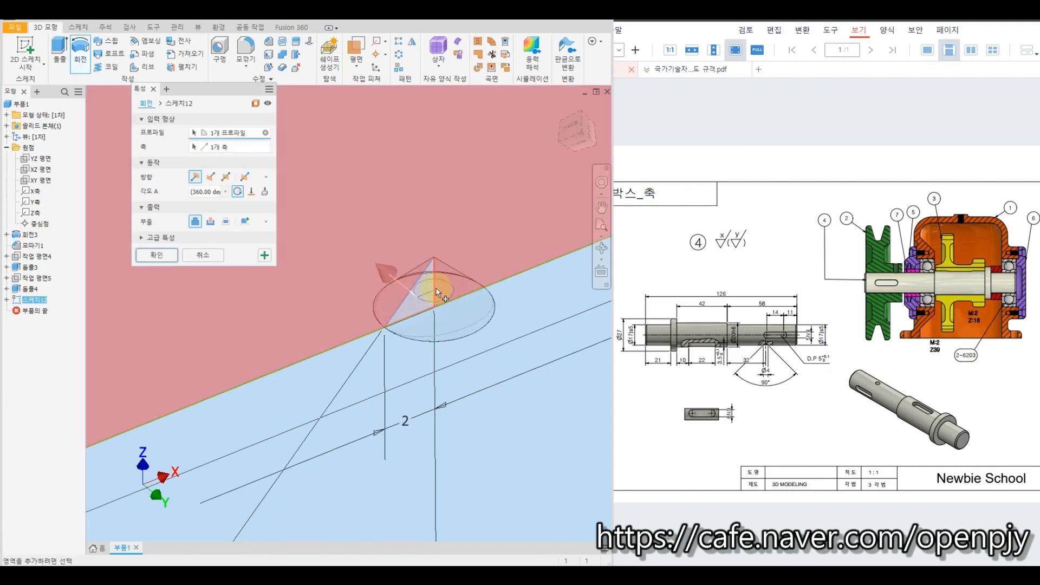
left_click(213, 222)
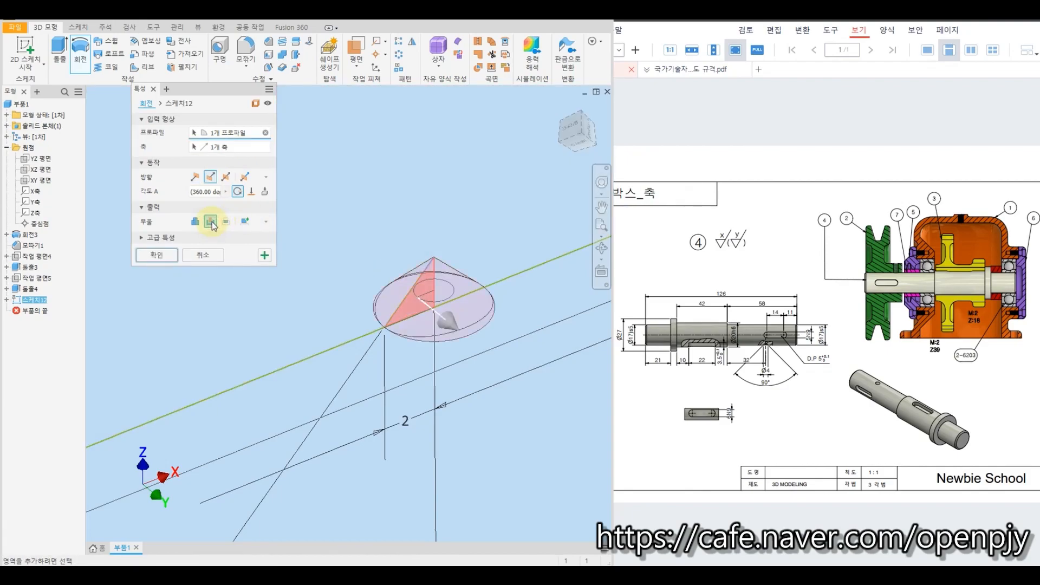
left_click(171, 262)
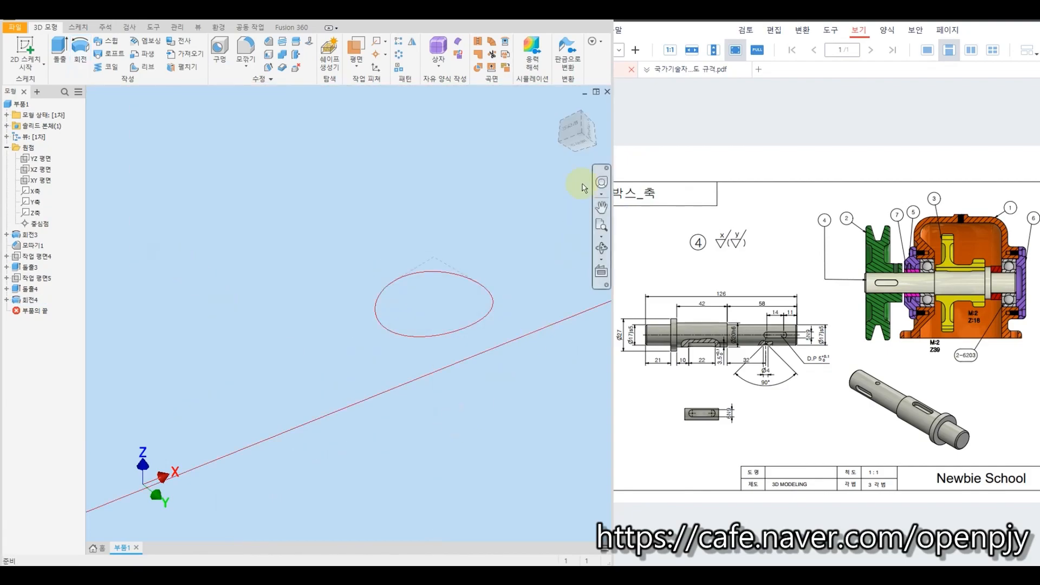
- Turn the shaft to a corner isometric view and set the visual style to shaded with edges
left_click(559, 106)
left_click(199, 27)
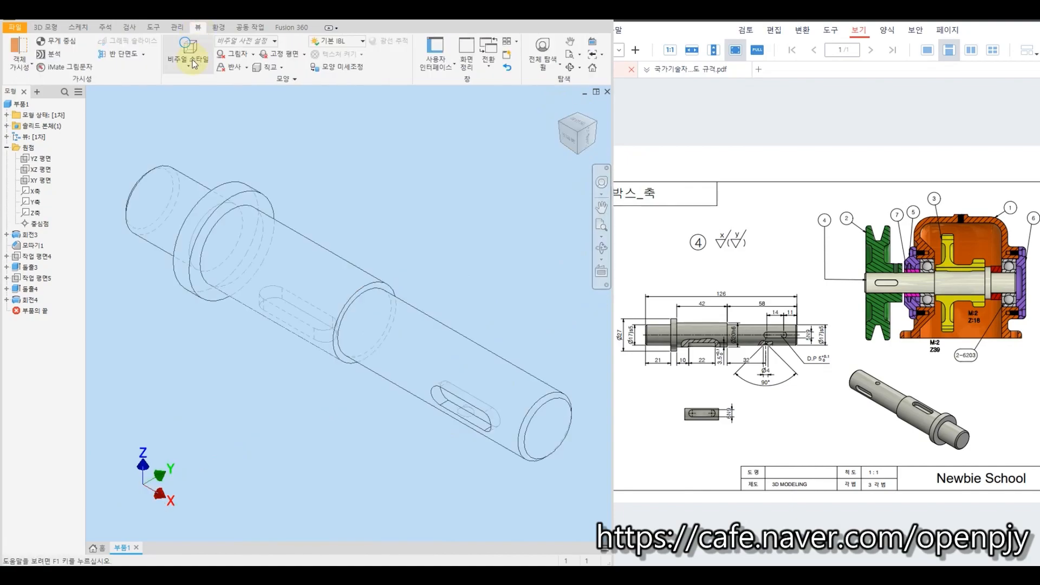
left_click(188, 51)
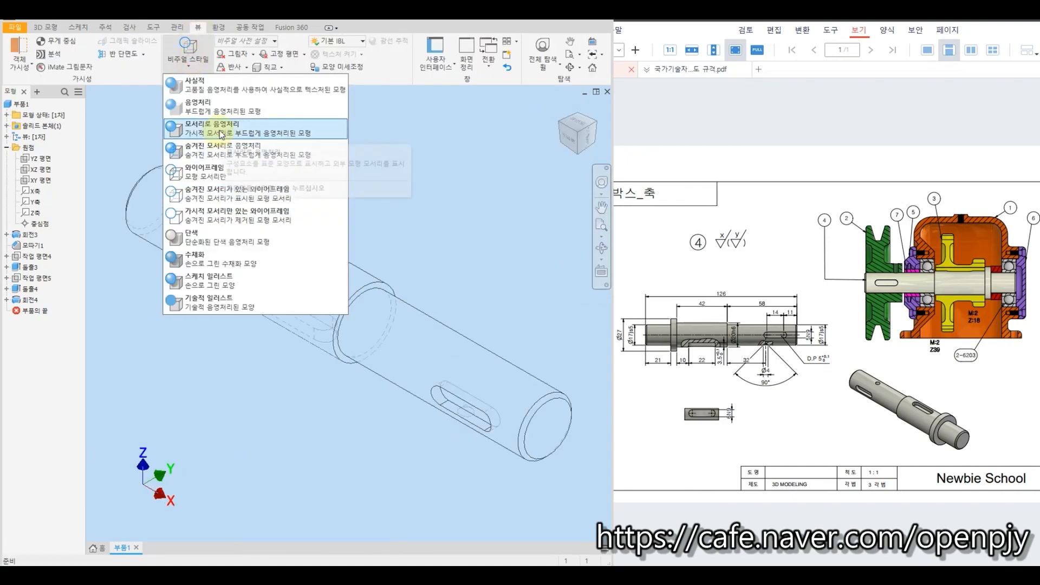
left_click(221, 131)
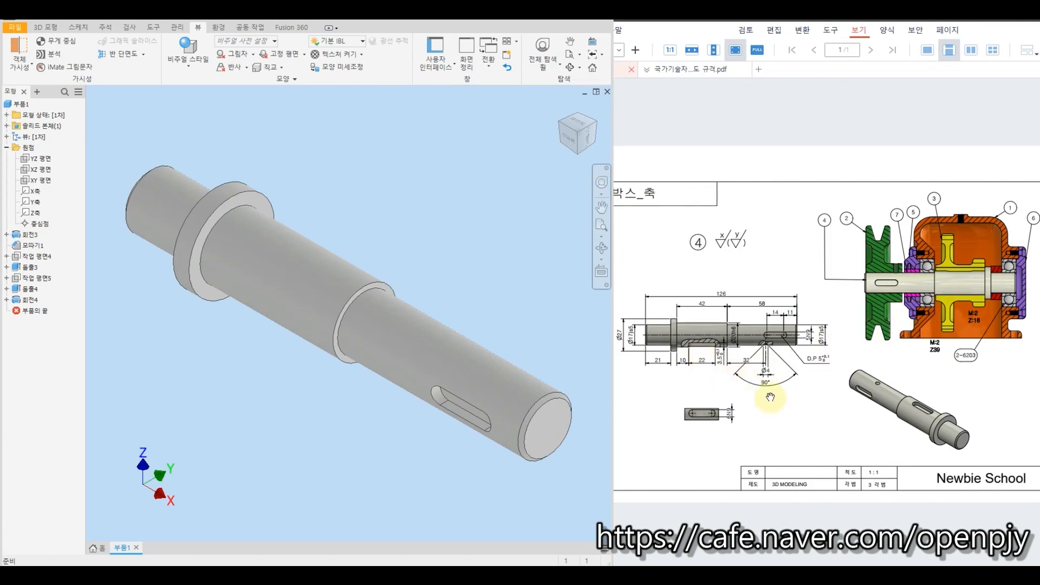
- Switch to the PDF viewer showing the gearbox shaft drawing
left_click(687, 165)
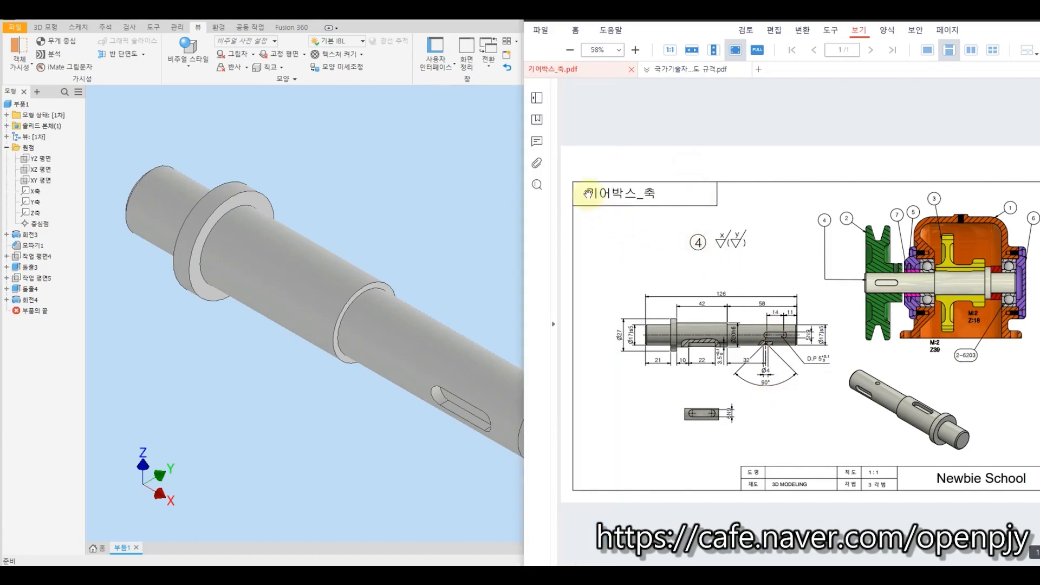